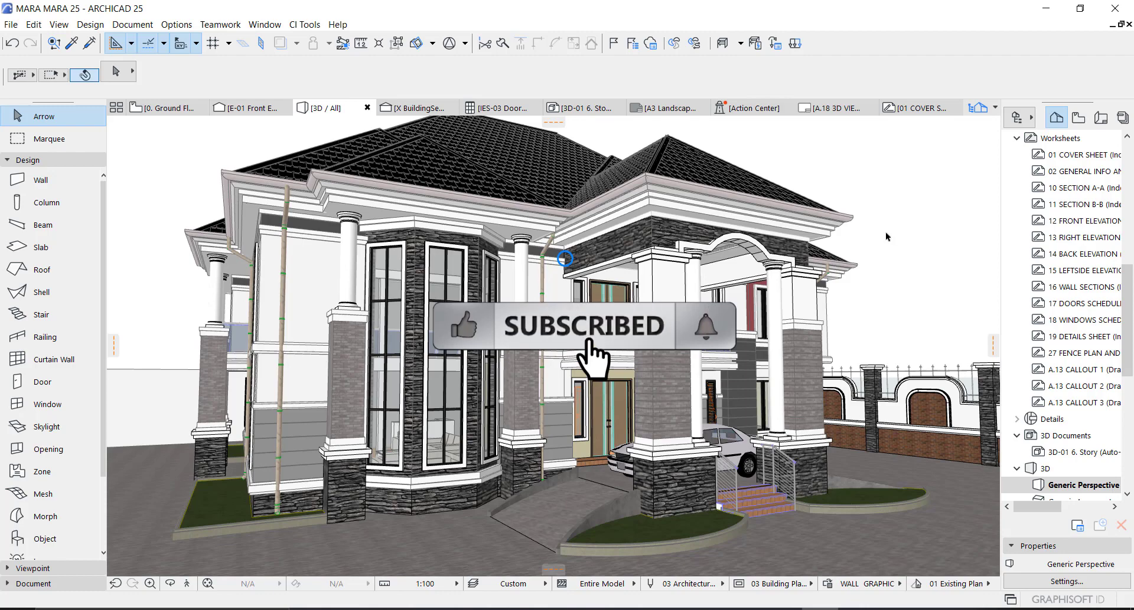
- From the settings of a stone-clad fence column, create a favorites folder named MY COLUMN inside the Column folder
{"action": "middle_click_drag", "start_coordinate": [567, 283], "coordinate": [550, 287], "text": "shift"}
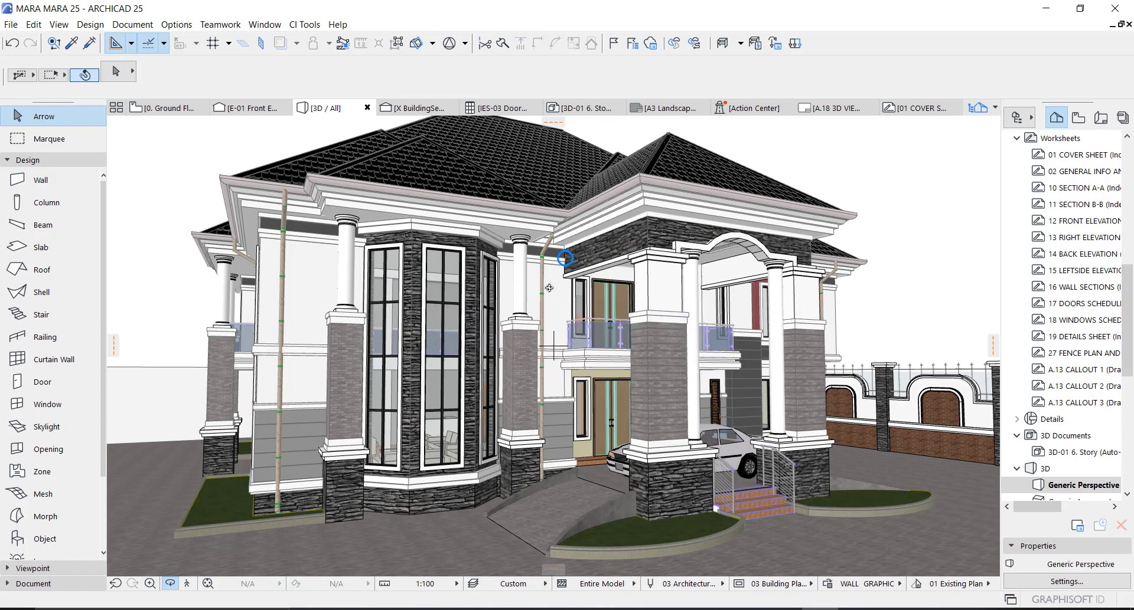
{"action": "middle_click_drag", "start_coordinate": [549, 287], "coordinate": [741, 297], "text": "shift"}
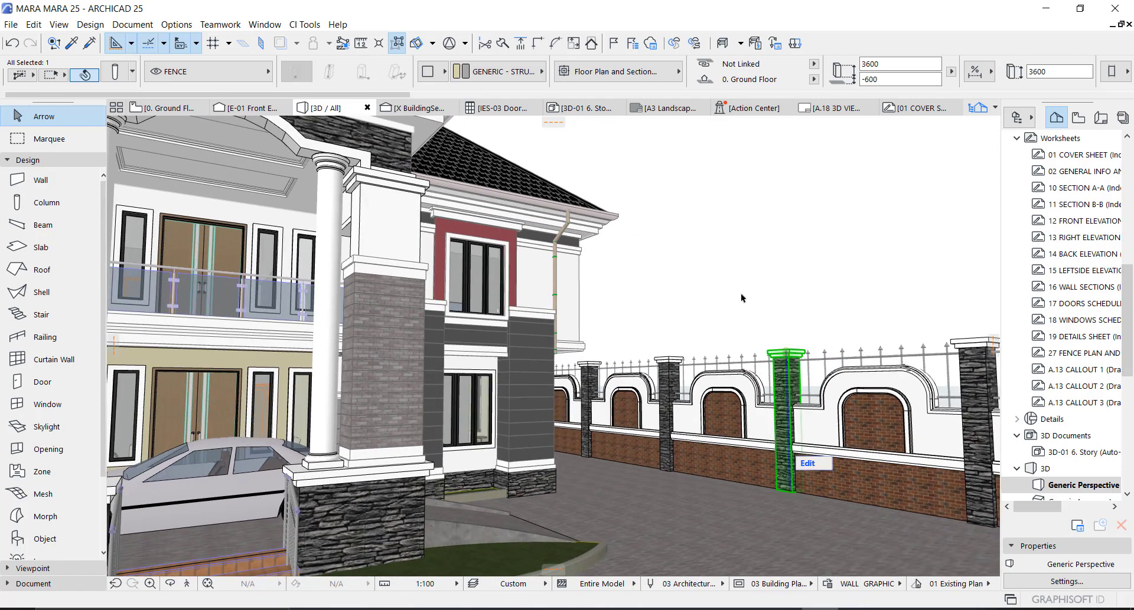
{"action": "left_click", "coordinate": [801, 300]}
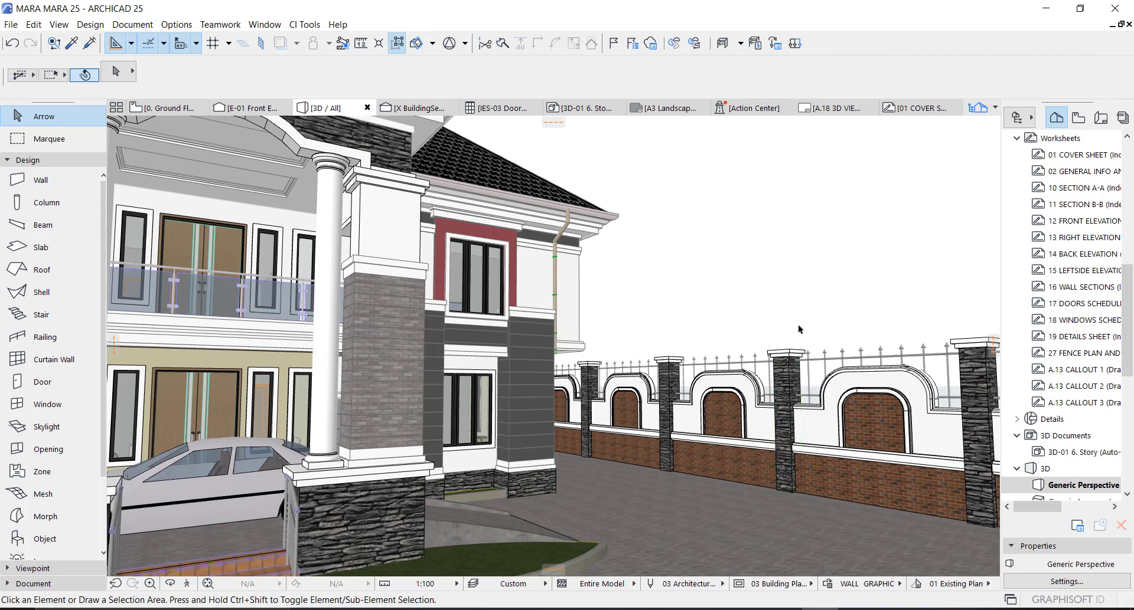
{"action": "scroll", "coordinate": [792, 362], "scroll_direction": "up", "scroll_amount": 3}
{"action": "left_click", "coordinate": [790, 359]}
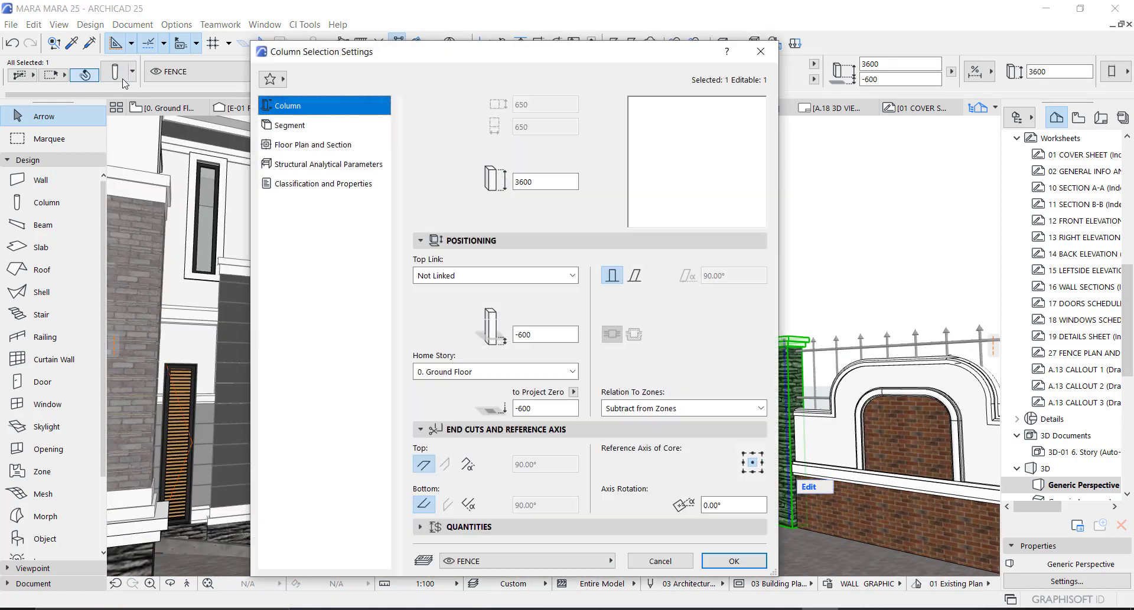
{"action": "left_click", "coordinate": [115, 71]}
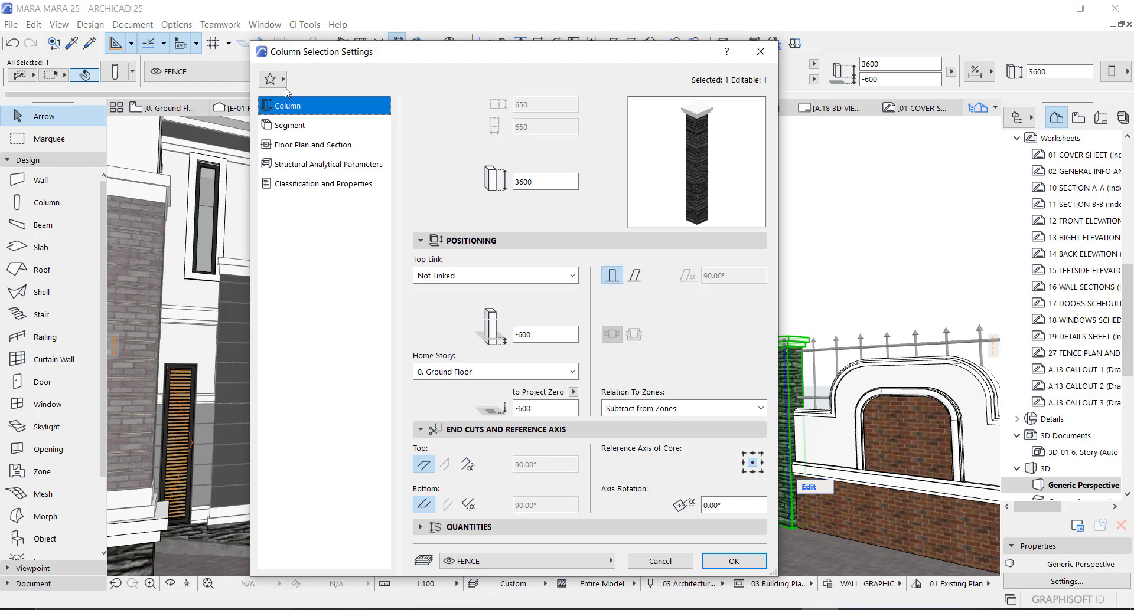
{"action": "left_click", "coordinate": [271, 79]}
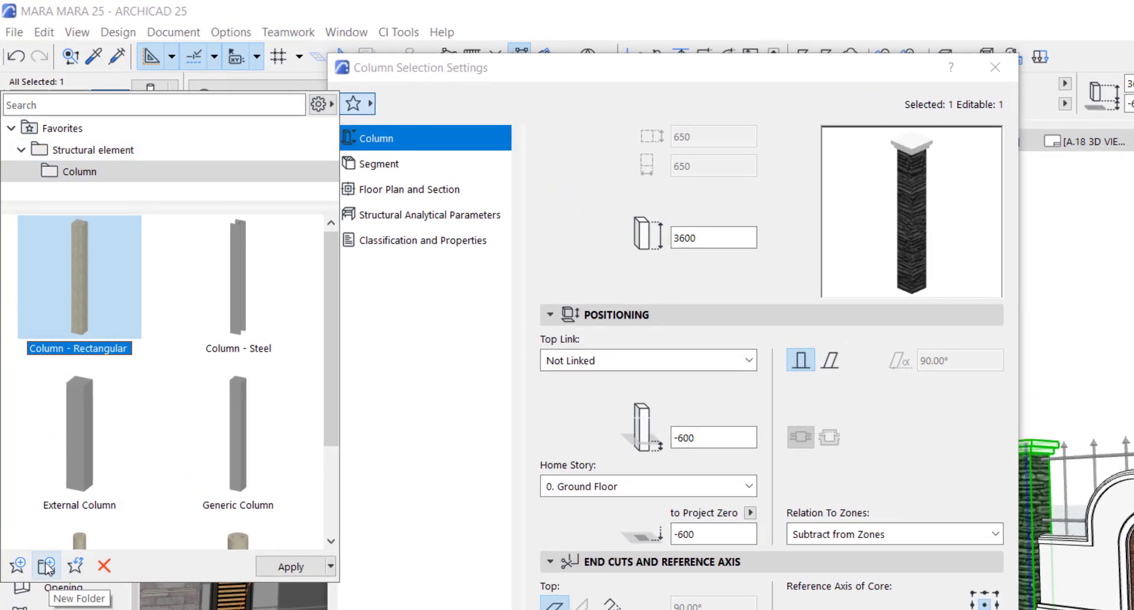
{"action": "left_click", "coordinate": [355, 105]}
{"action": "left_click", "coordinate": [356, 106]}
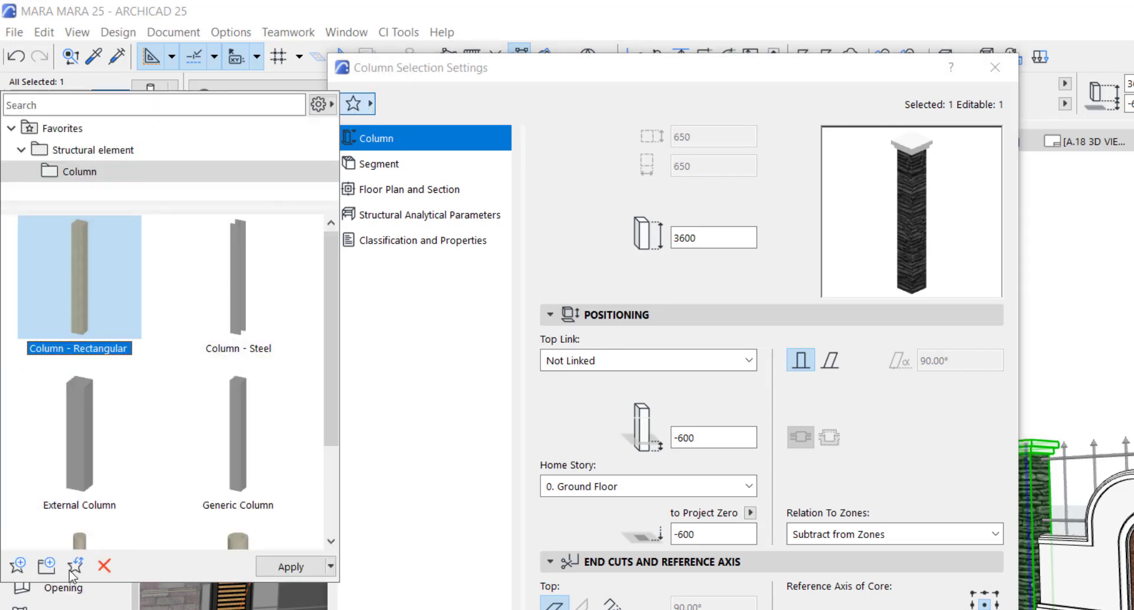
{"action": "left_click", "coordinate": [46, 568]}
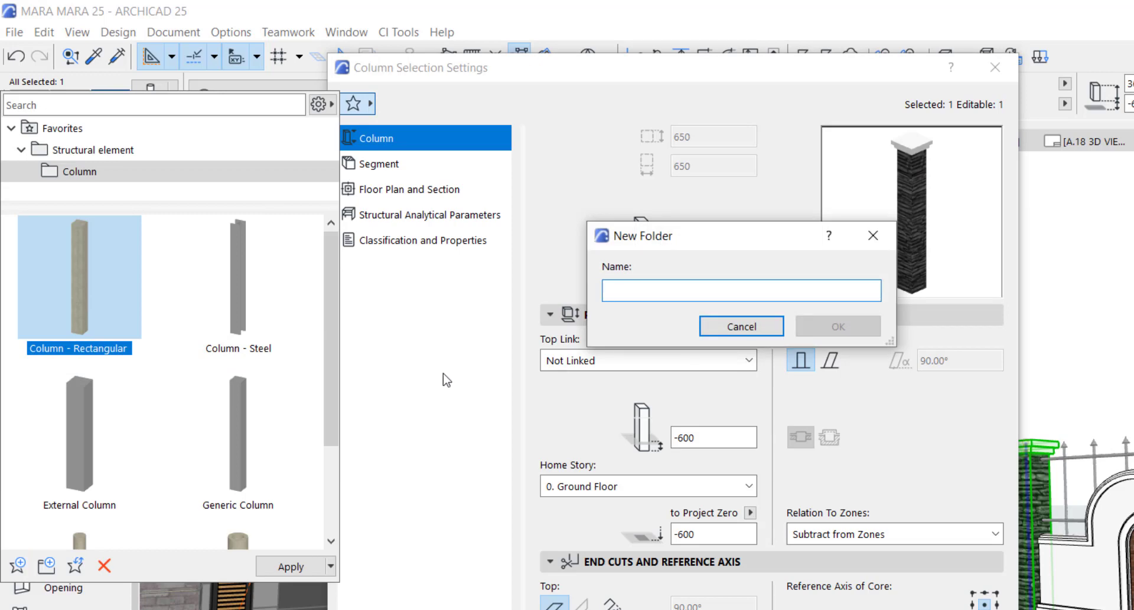
{"action": "type", "text": "MY COLUMN"}
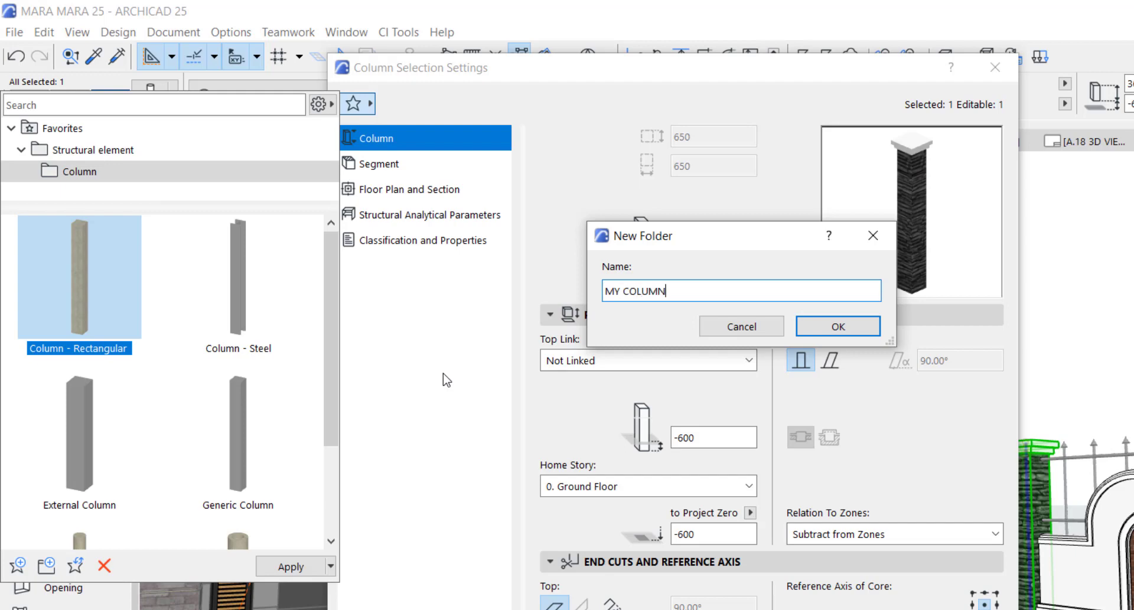
{"action": "left_click", "coordinate": [838, 326]}
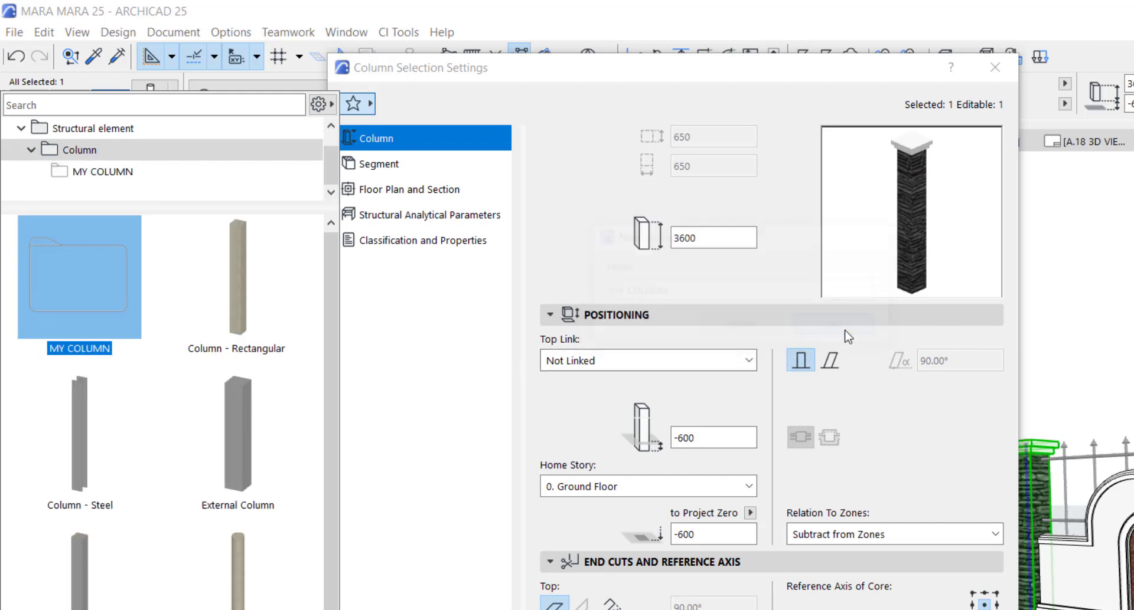
- Save the selected fence column as a favorite named COLUMN A in the MY COLUMN folder, accept the settings and deselect the column
{"action": "left_click", "coordinate": [105, 173]}
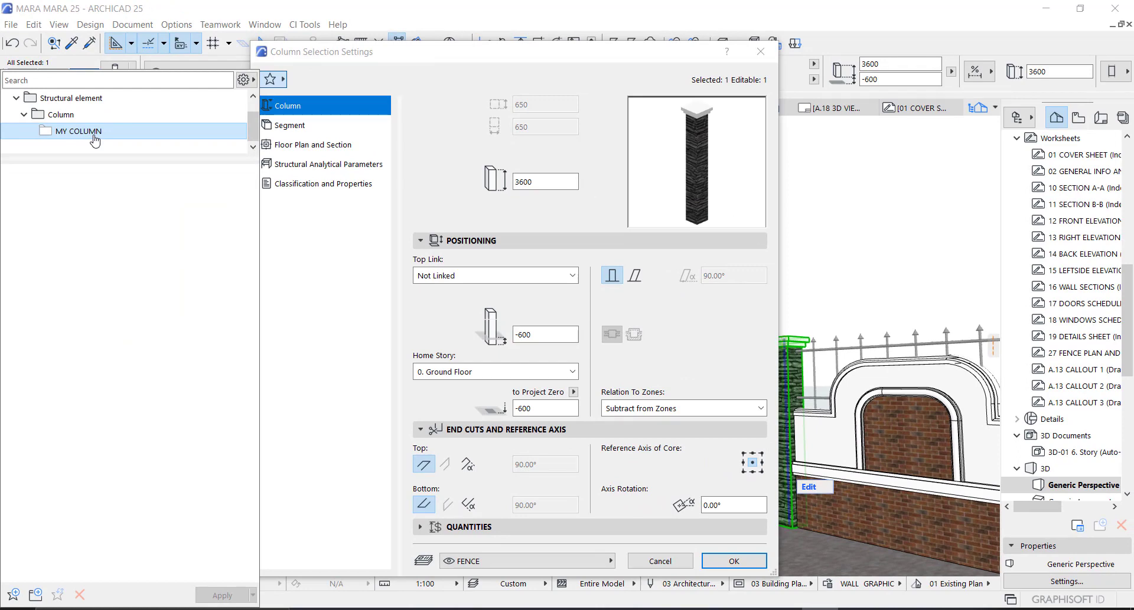
{"action": "left_click", "coordinate": [12, 598]}
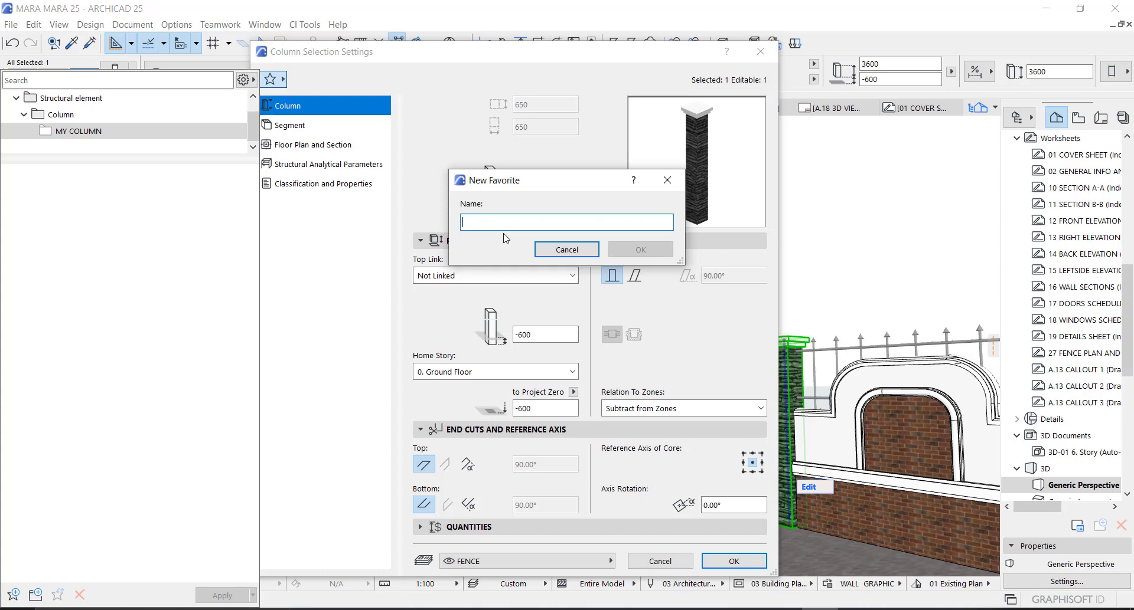
{"action": "type", "text": "COLU"}
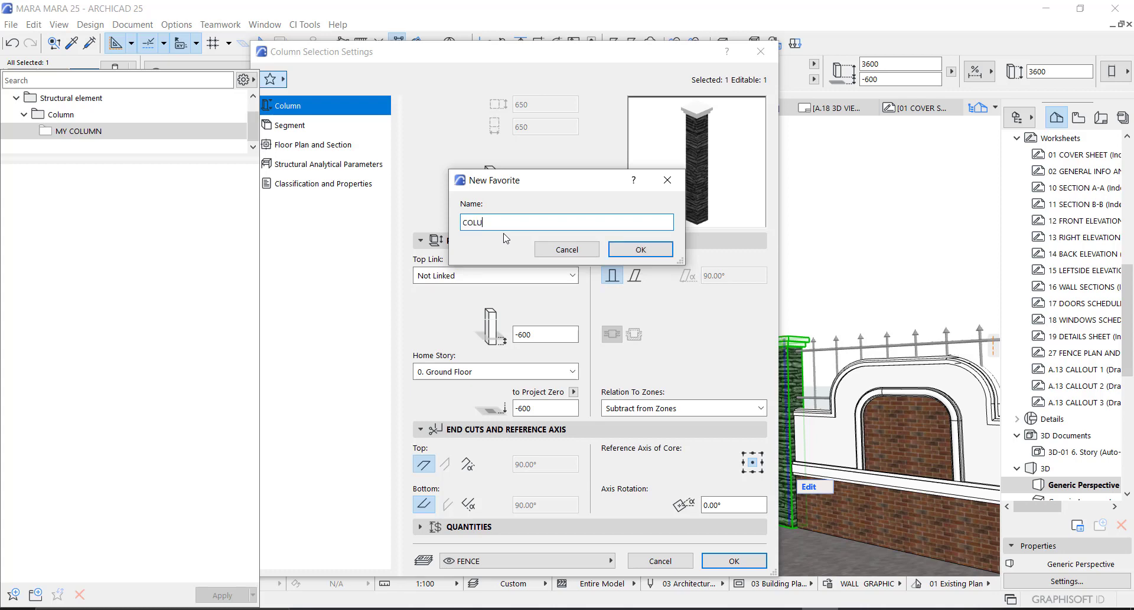
{"action": "type", "text": "MN A"}
{"action": "left_click", "coordinate": [646, 250]}
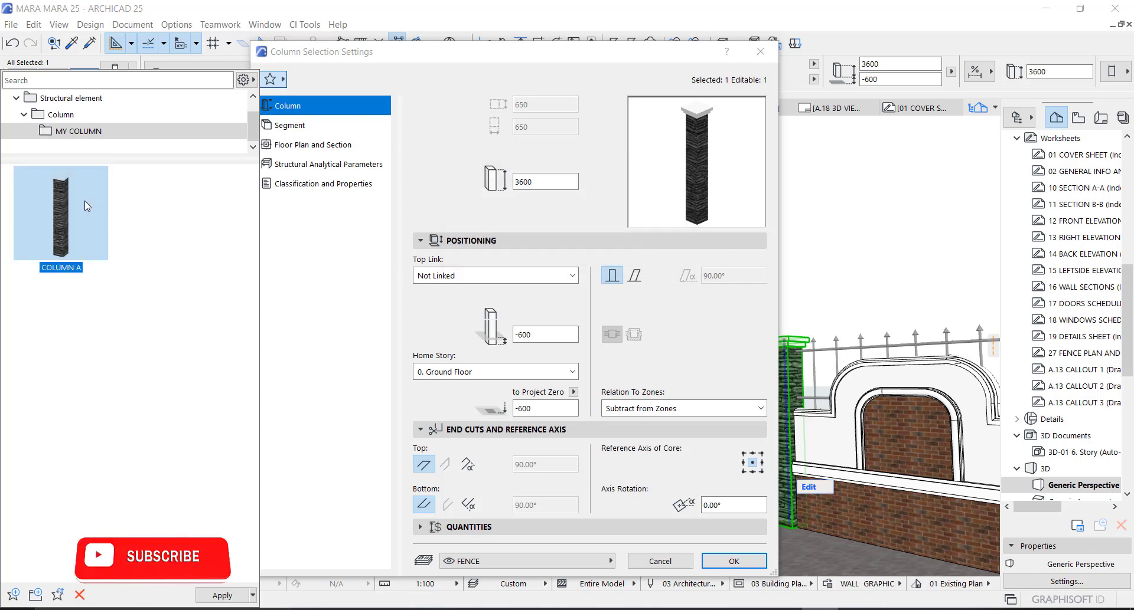
{"action": "mouse_move", "coordinate": [87, 206]}
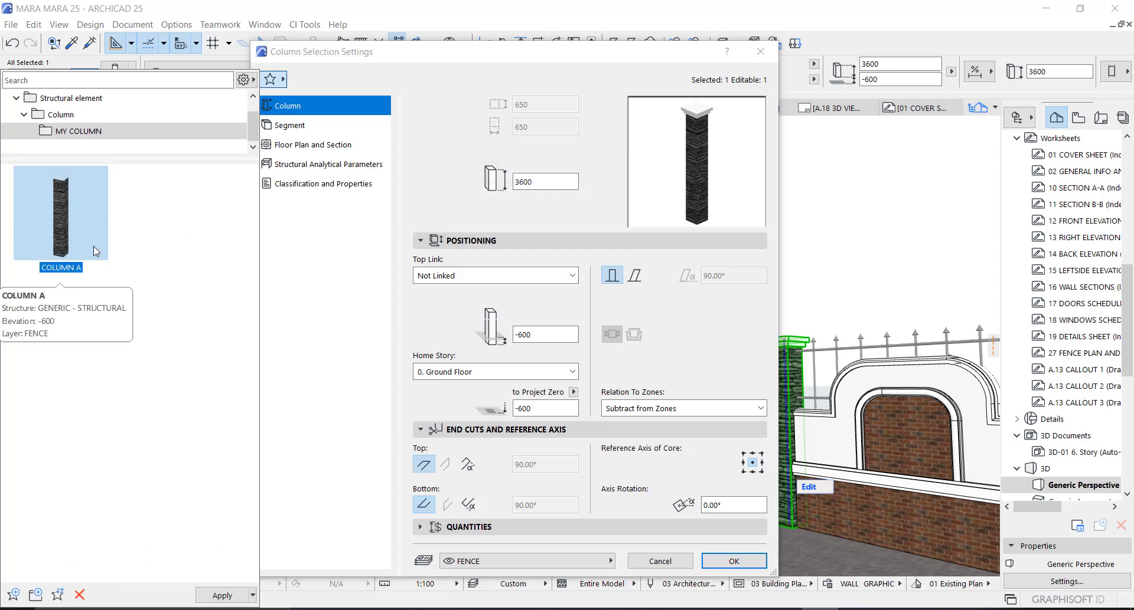
{"action": "left_click", "coordinate": [748, 566]}
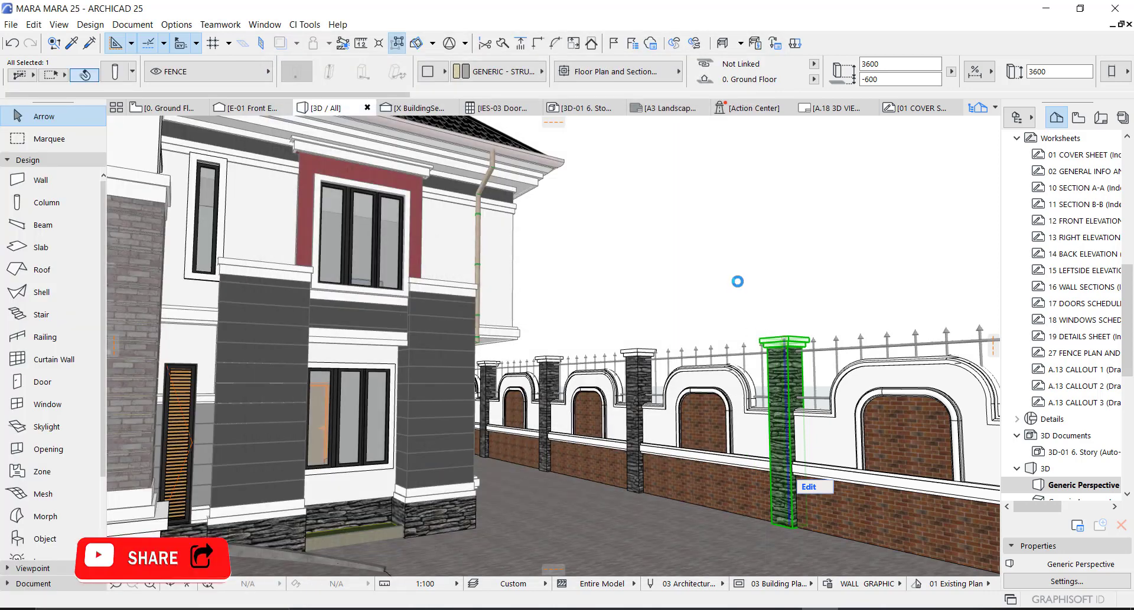
{"action": "left_click", "coordinate": [718, 292]}
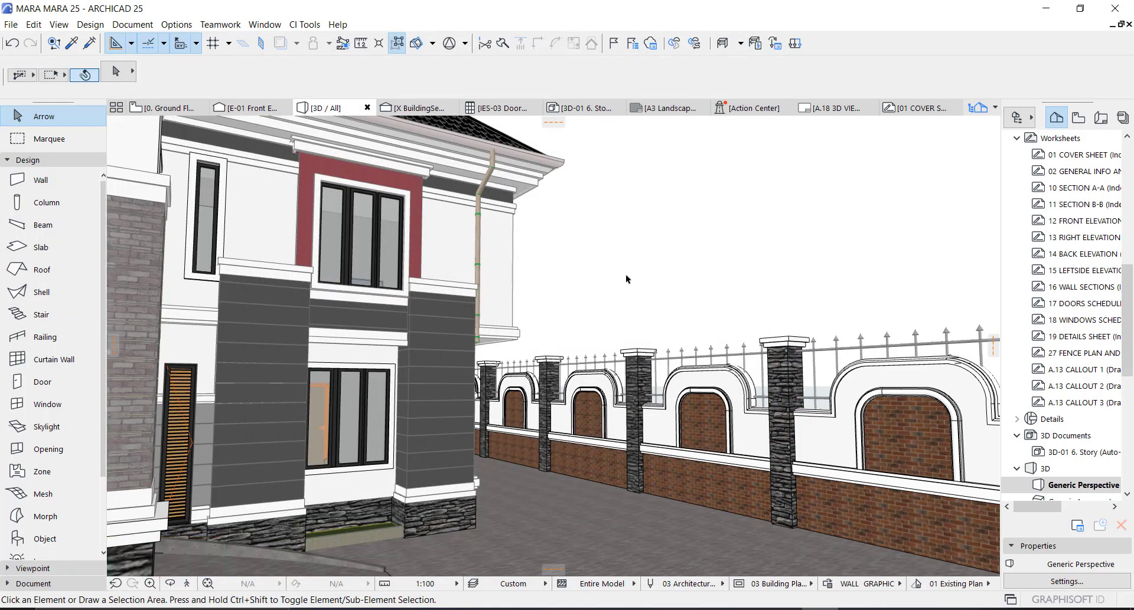
{"action": "scroll", "coordinate": [630, 278], "scroll_direction": "up", "scroll_amount": 5}
{"action": "scroll", "coordinate": [578, 349], "scroll_direction": "down", "scroll_amount": 5}
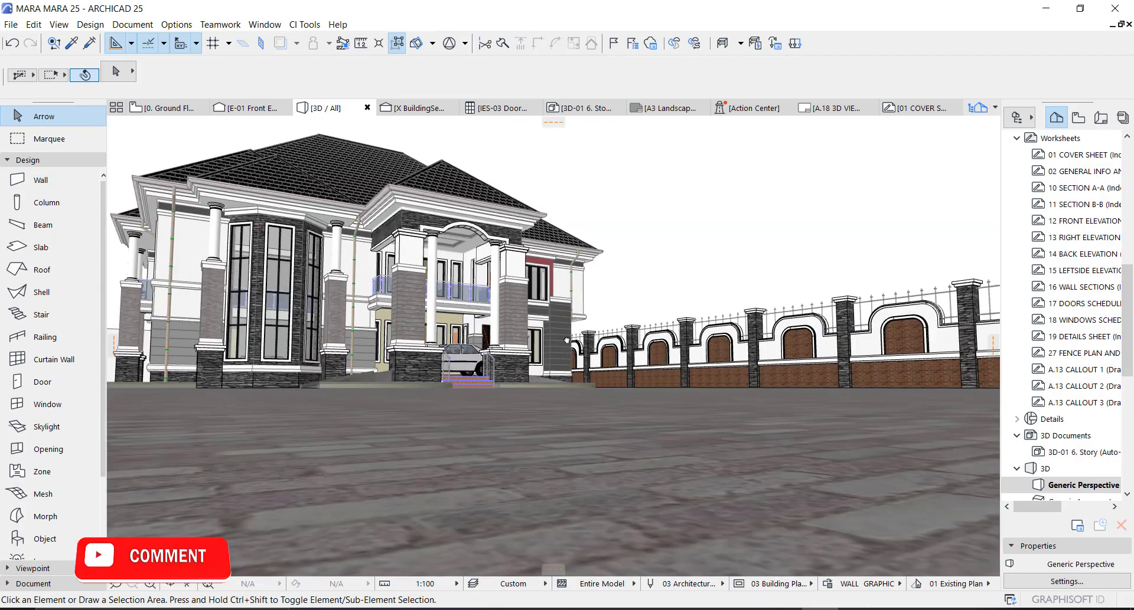
{"action": "middle_click_drag", "start_coordinate": [554, 350], "coordinate": [525, 332], "text": "shift"}
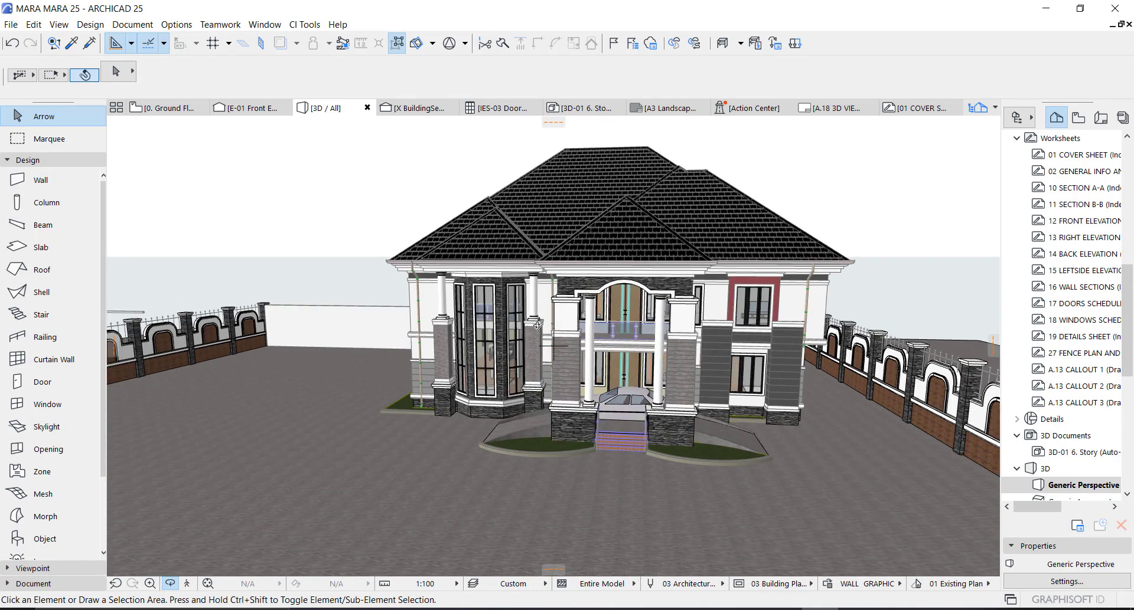
{"action": "middle_click_drag", "start_coordinate": [537, 325], "coordinate": [623, 423], "text": "shift"}
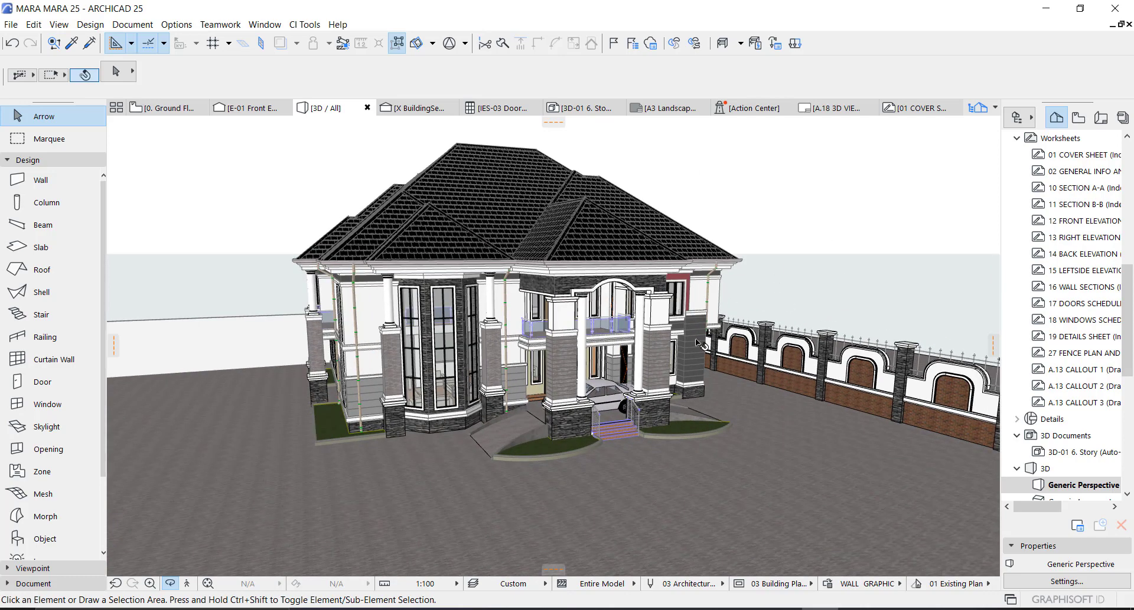
{"action": "key", "text": "Escape"}
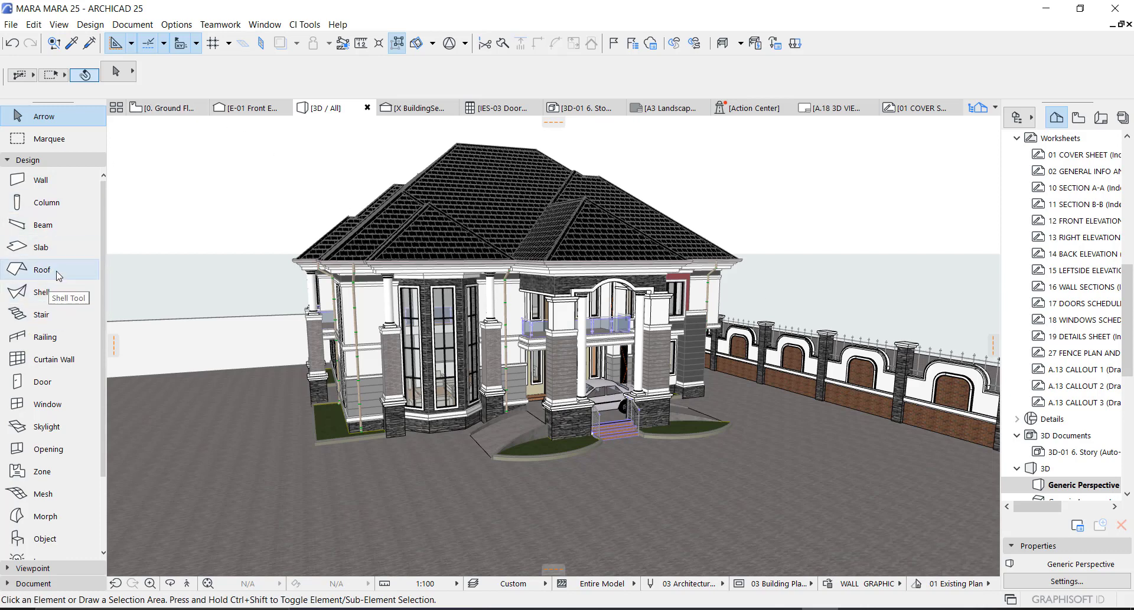
- Load the COLUMN A favorite into the default column settings as a trial and cancel the dialog
{"action": "left_click", "coordinate": [62, 204]}
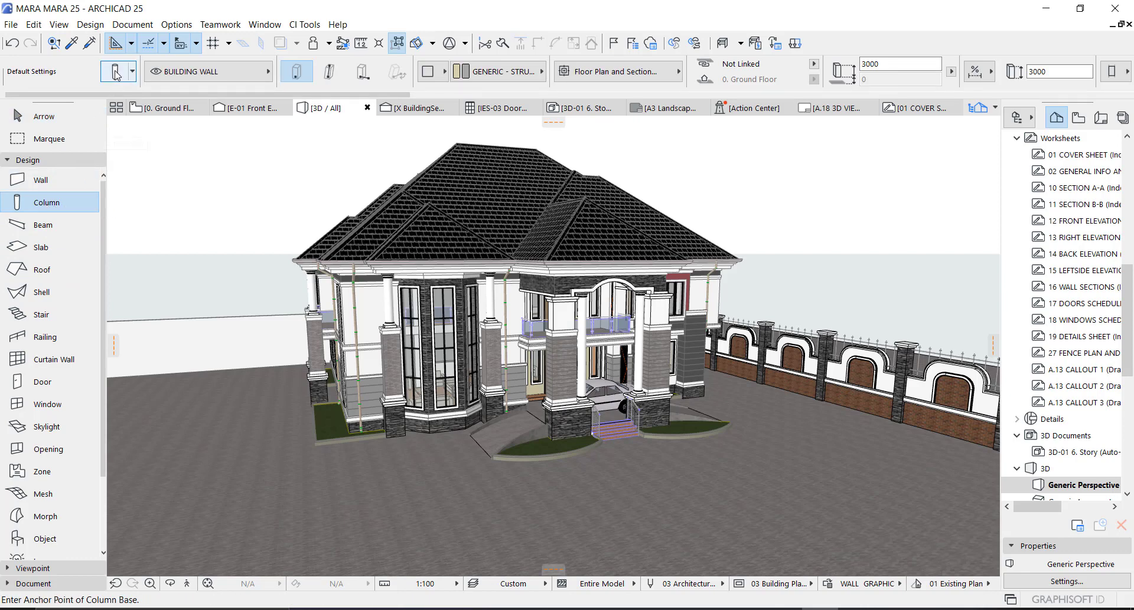
{"action": "left_click", "coordinate": [116, 73]}
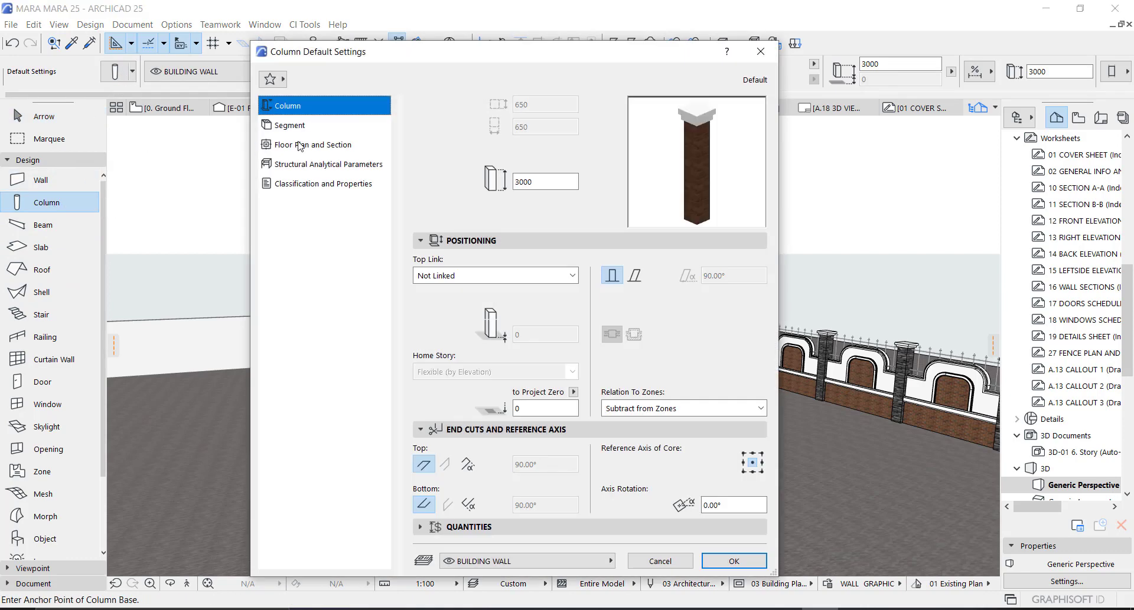
{"action": "left_click", "coordinate": [270, 80]}
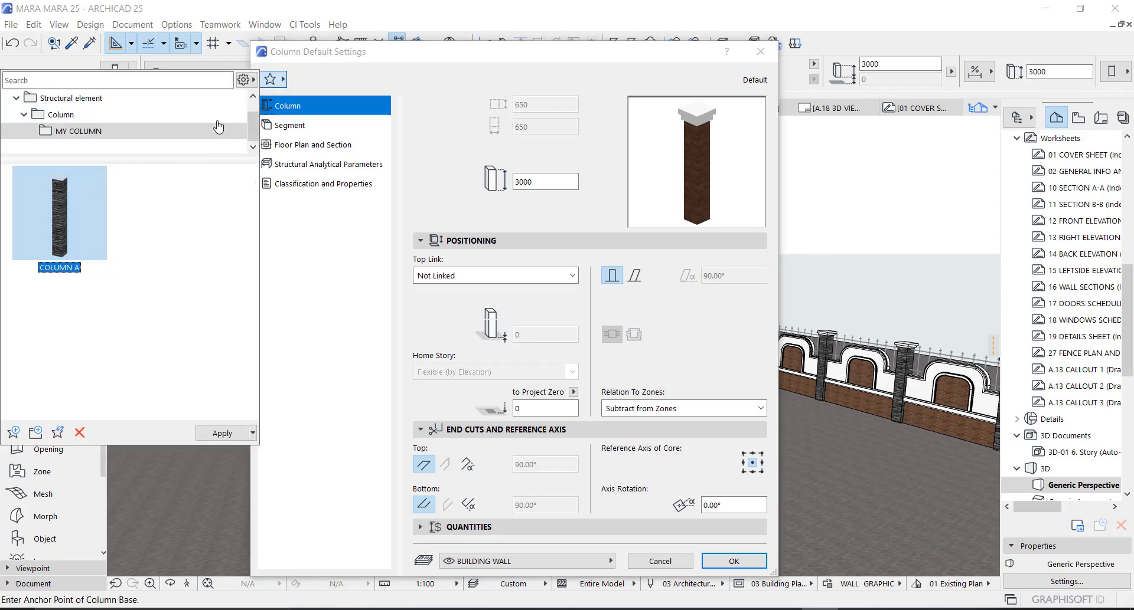
{"action": "mouse_move", "coordinate": [92, 200]}
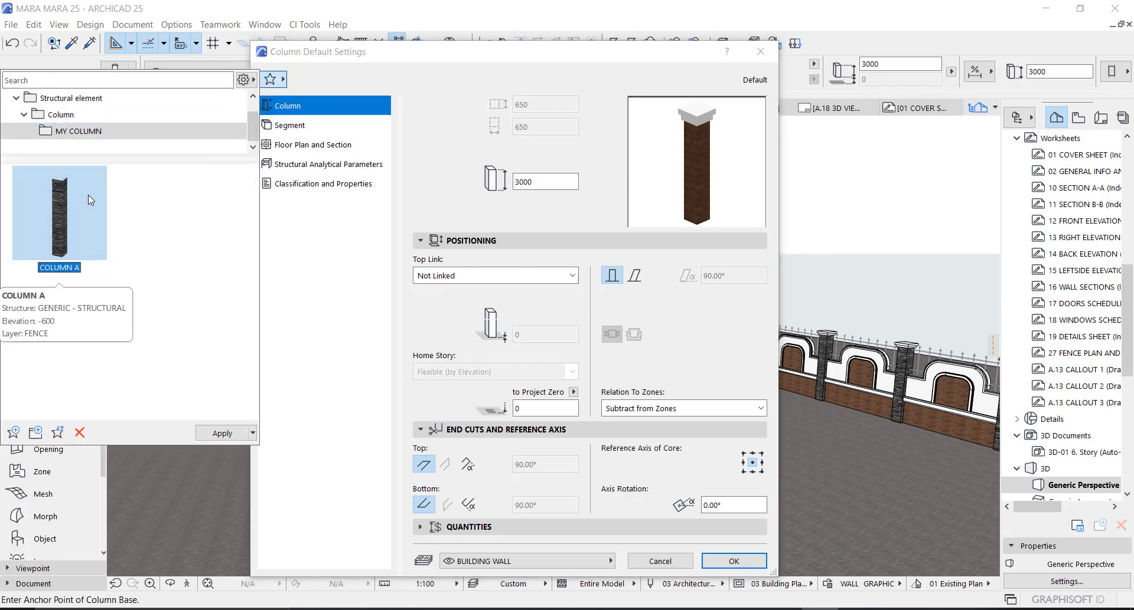
{"action": "left_click", "coordinate": [302, 110]}
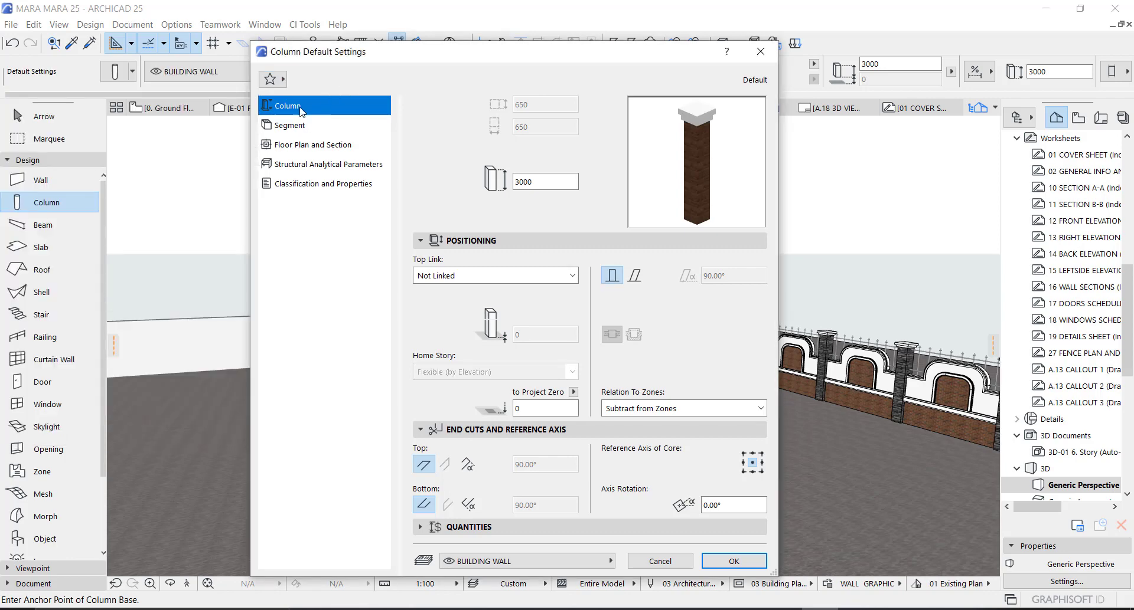
{"action": "left_click", "coordinate": [271, 82]}
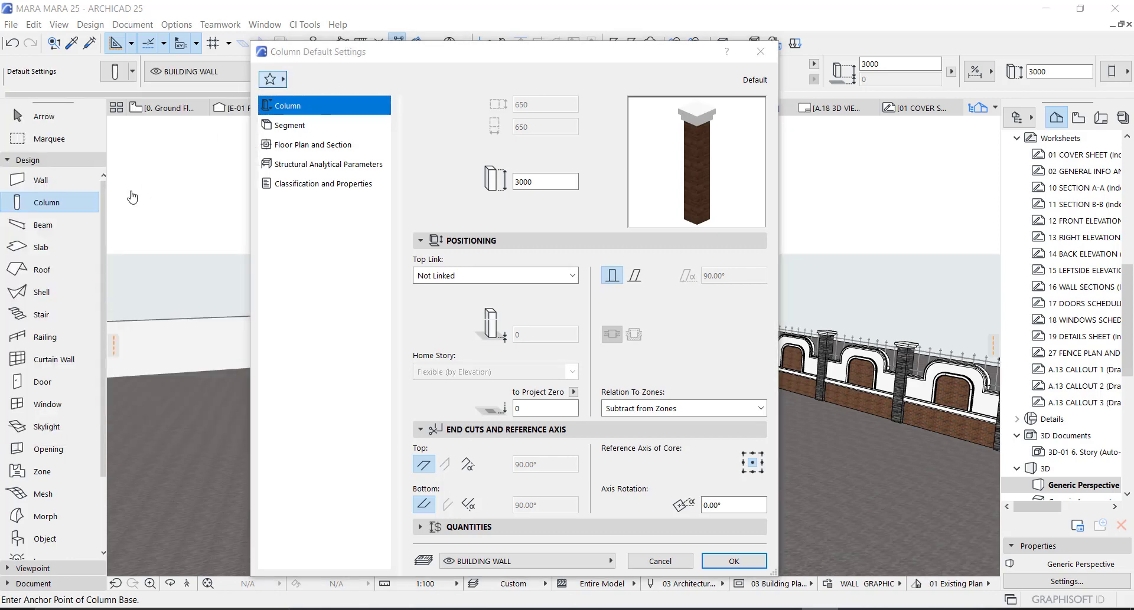
{"action": "double_click", "coordinate": [58, 236]}
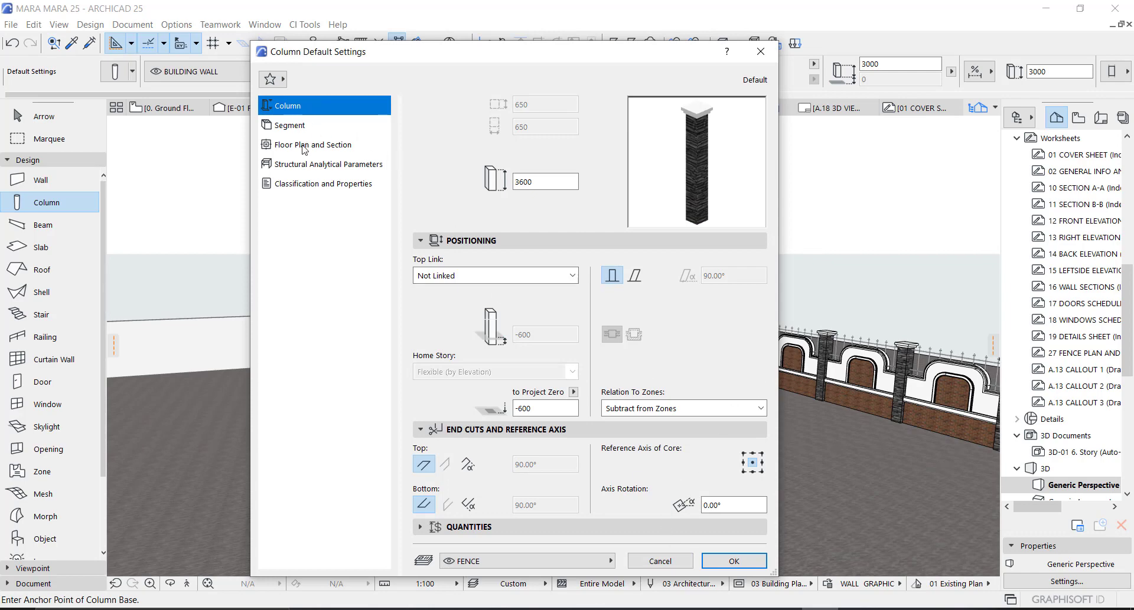
{"action": "left_click", "coordinate": [660, 561]}
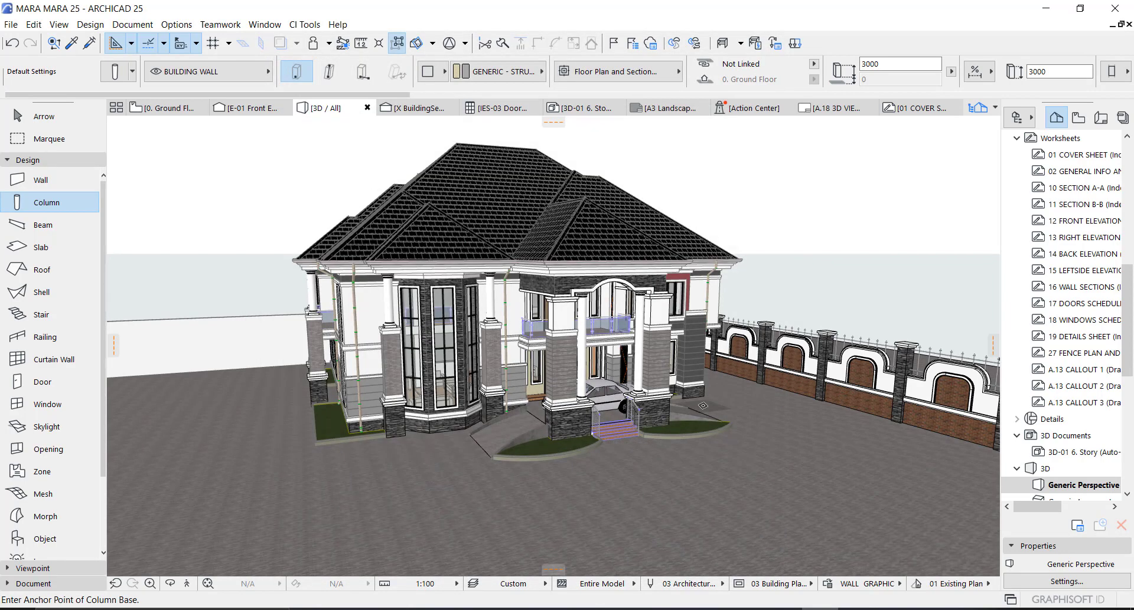
- From the settings of the tall upper-floor window nearest the front corner on the side wall, create a favorites folder named MY WINDOW
{"action": "scroll", "coordinate": [598, 360], "scroll_direction": "up", "scroll_amount": 10}
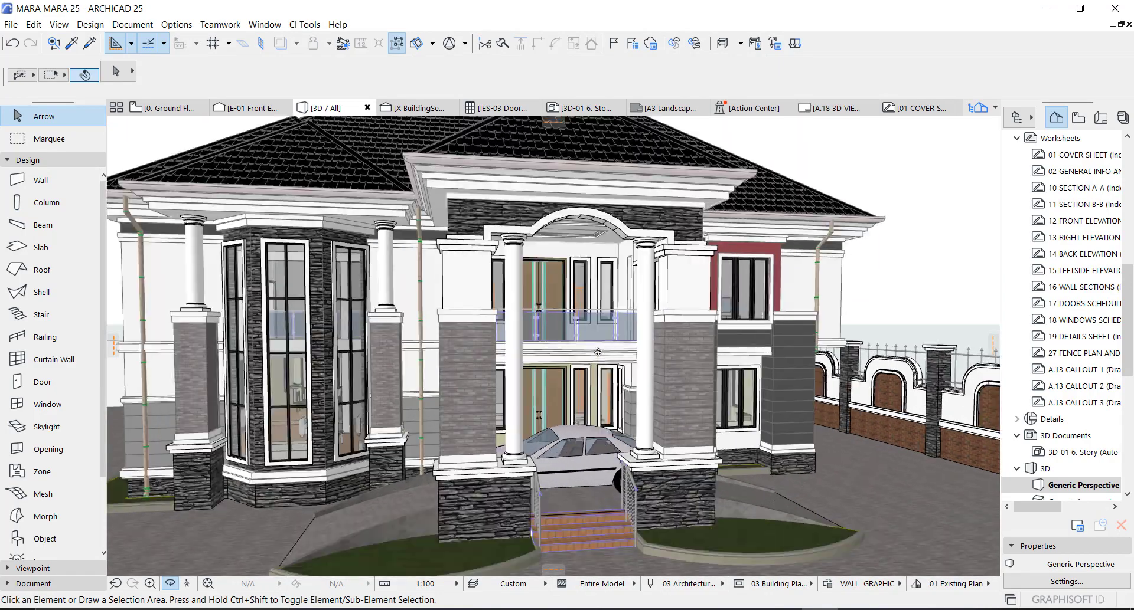
{"action": "left_click_drag", "start_coordinate": [598, 353], "coordinate": [662, 283]}
{"action": "key", "text": "Escape"}
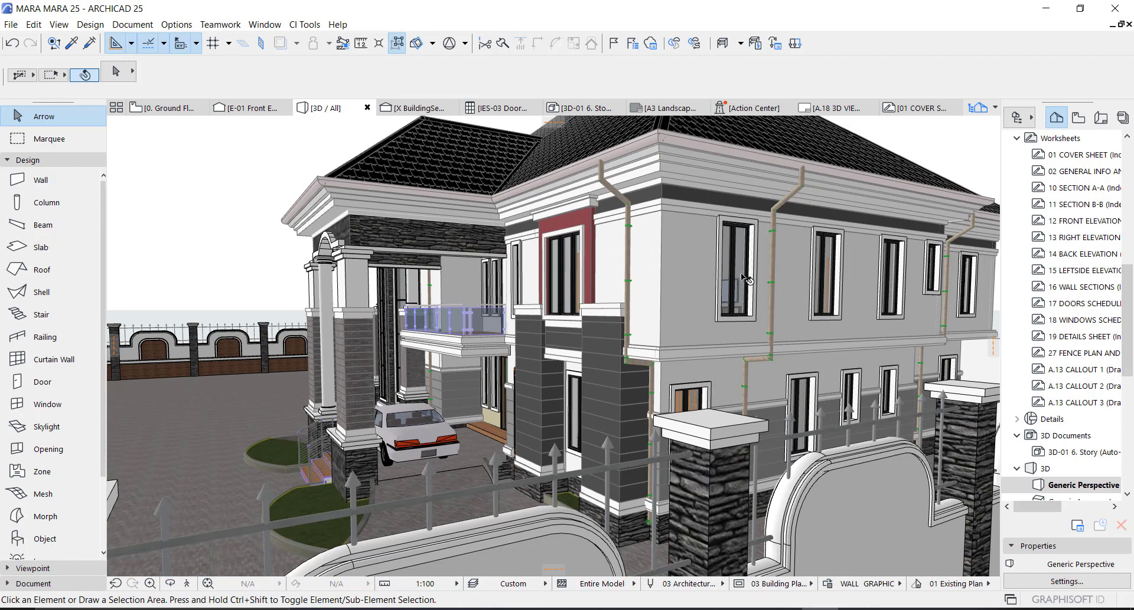
{"action": "left_click", "coordinate": [735, 272]}
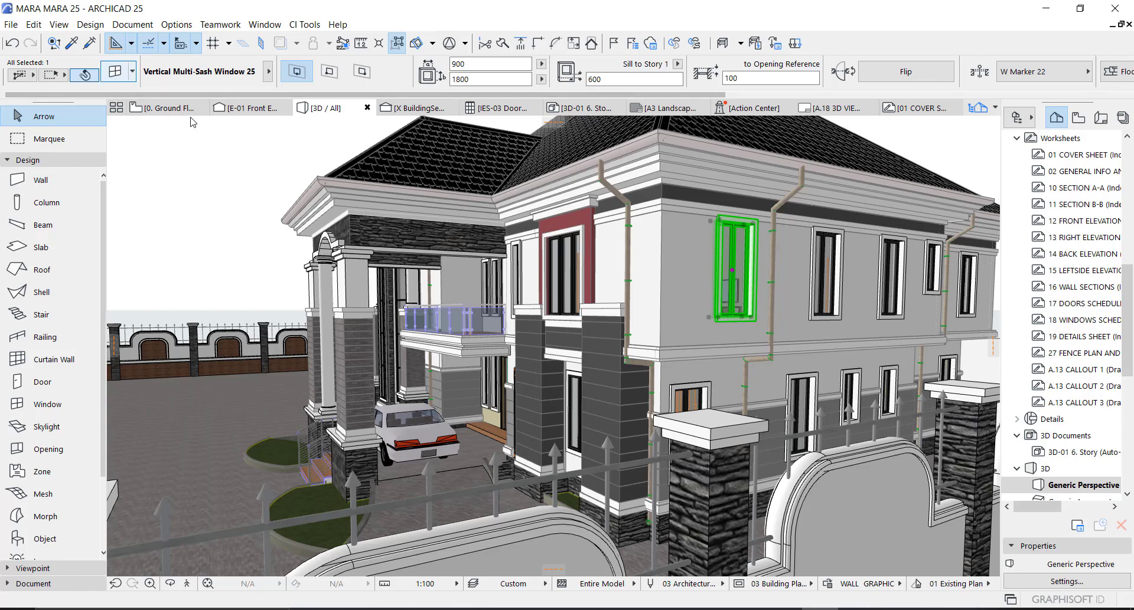
{"action": "key", "text": "ctrl+t"}
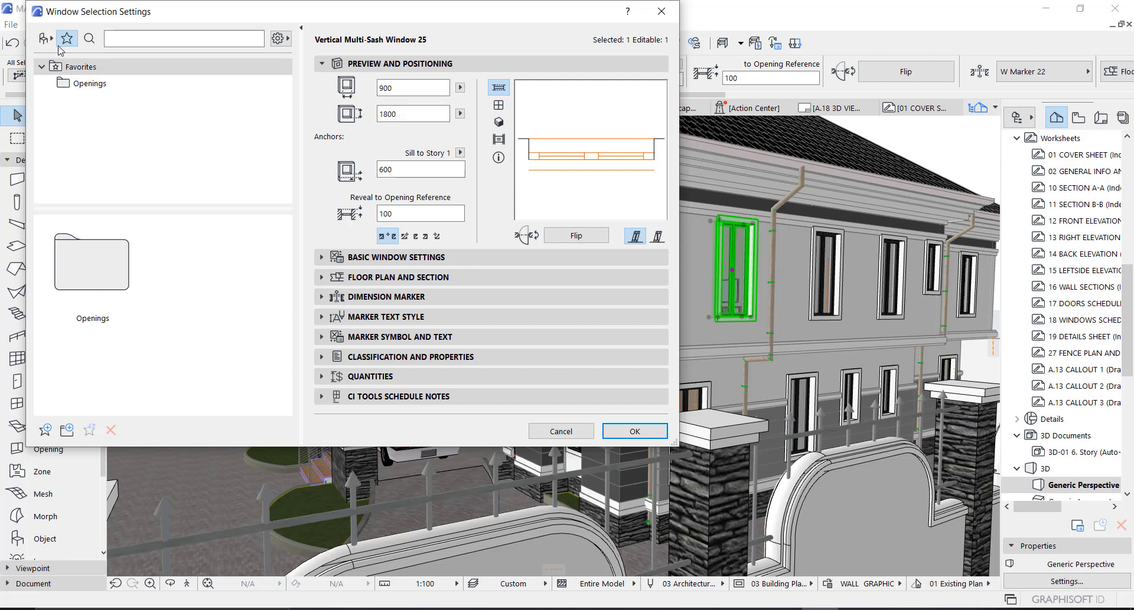
{"action": "left_click", "coordinate": [72, 435]}
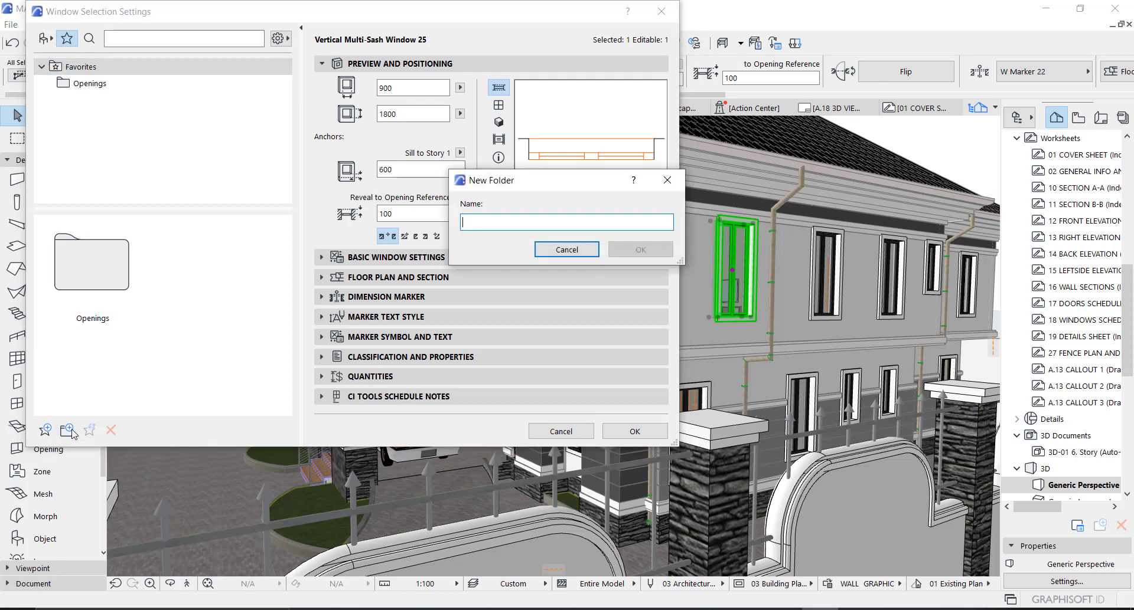
{"action": "type", "text": "MY WINDOW"}
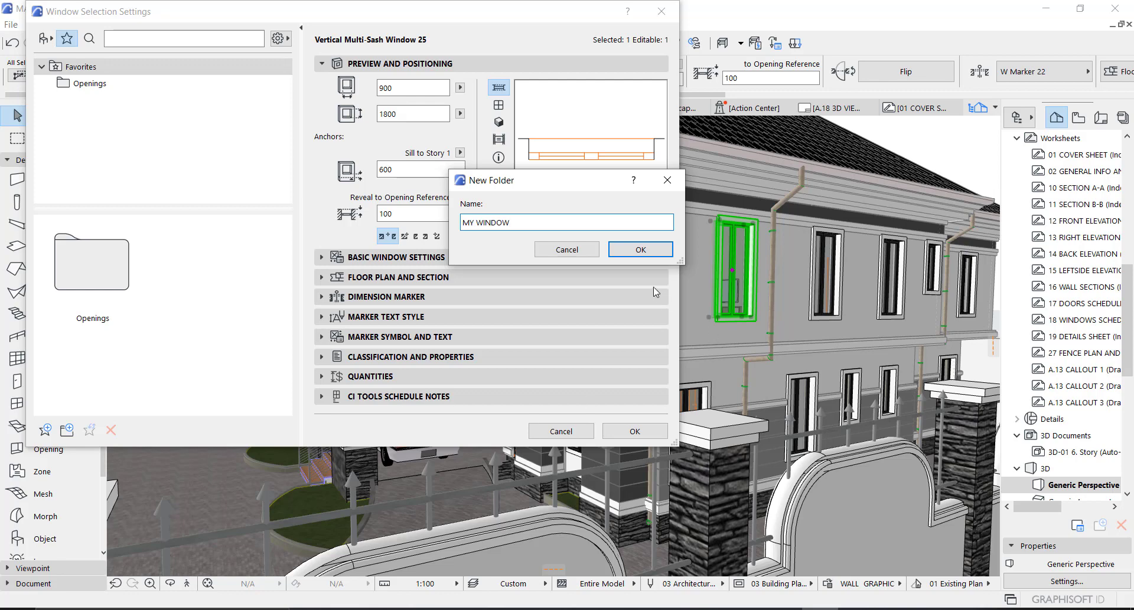
{"action": "left_click", "coordinate": [640, 249]}
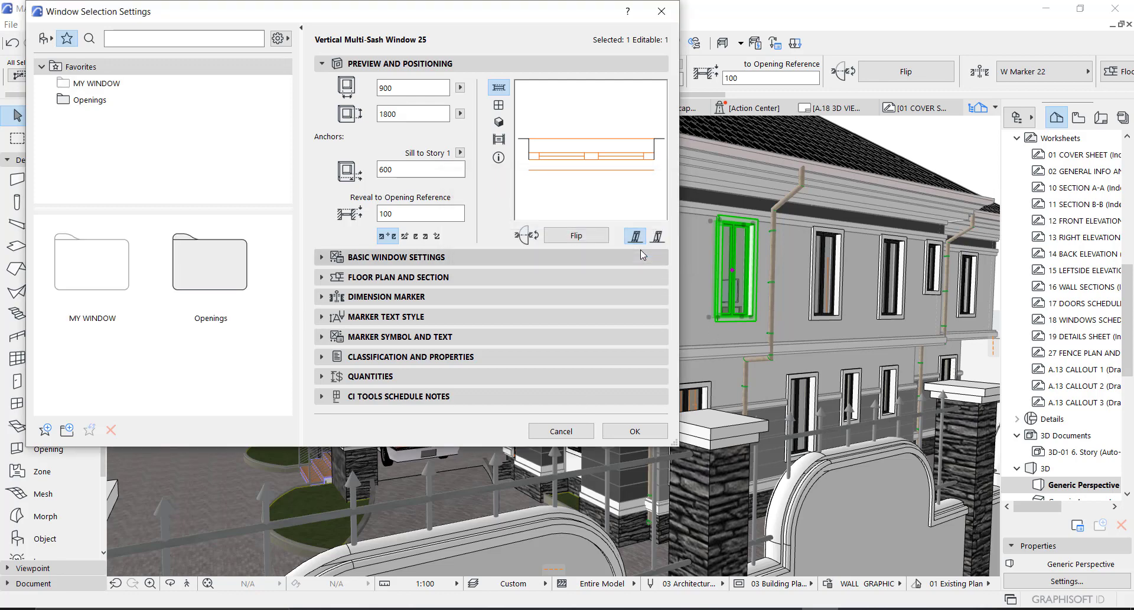
- Save the selected side-wall window as a favorite named BASIN WINDOW in the MY WINDOW folder and accept the settings
{"action": "left_click", "coordinate": [87, 88]}
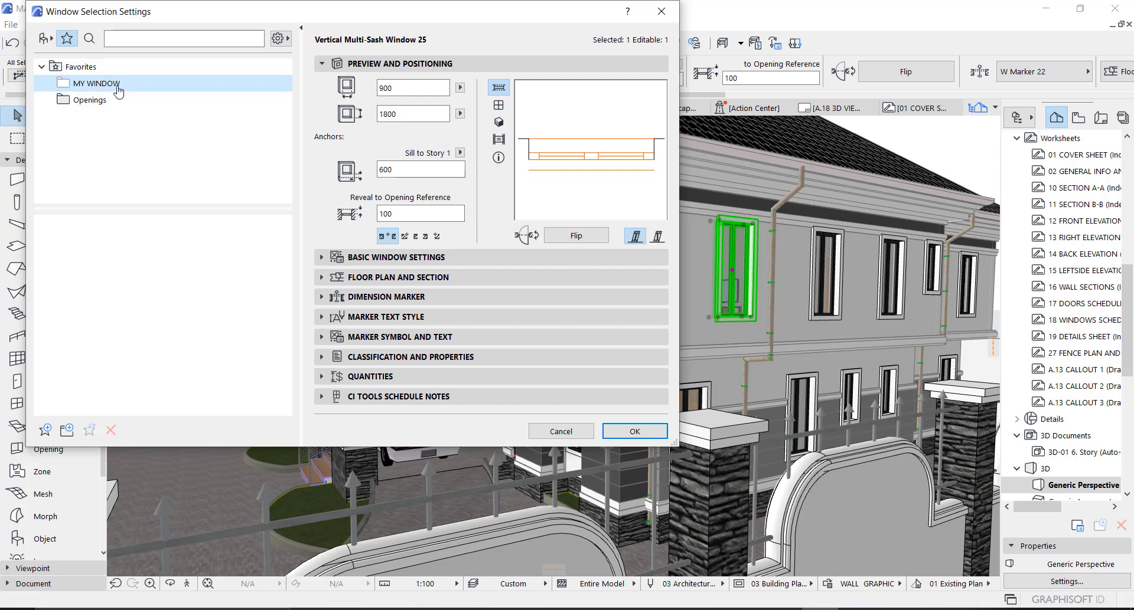
{"action": "left_click", "coordinate": [45, 432]}
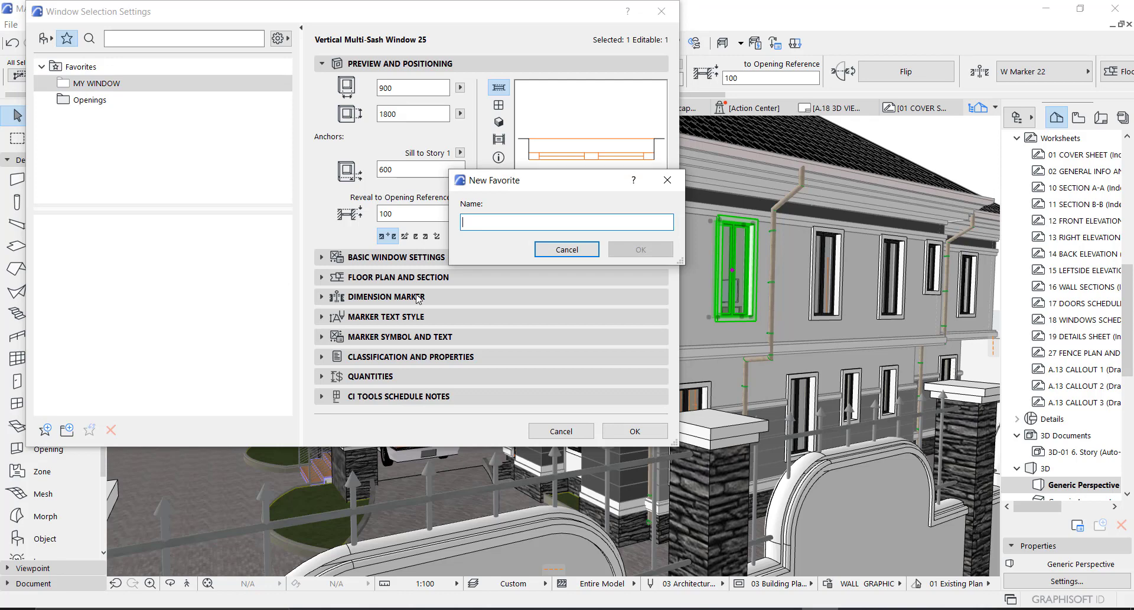
{"action": "type", "text": "BASIN WINDOW"}
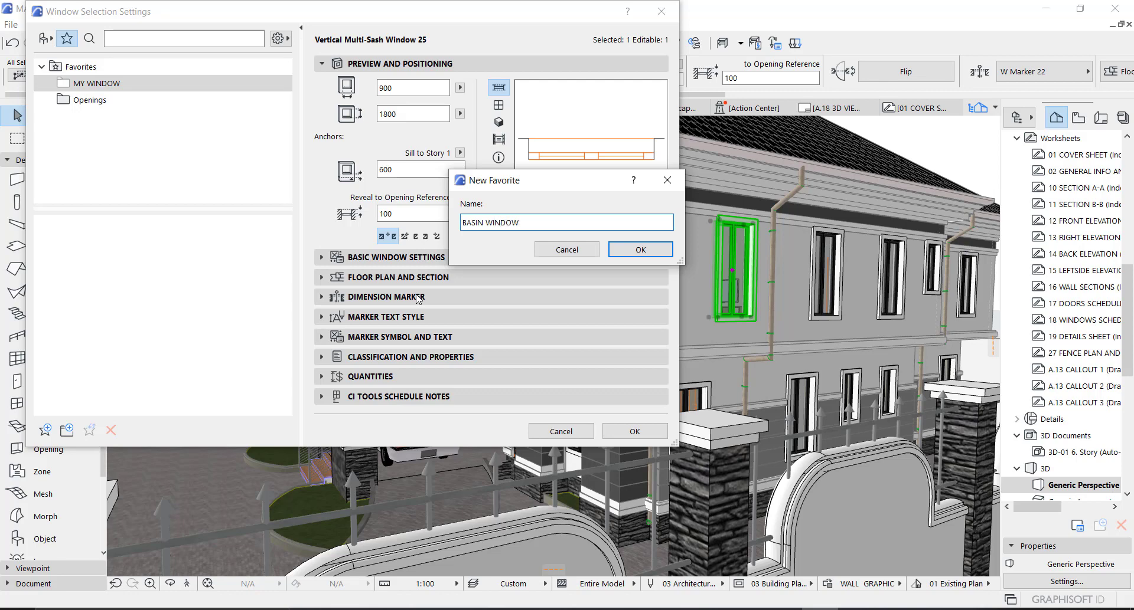
{"action": "left_click", "coordinate": [640, 249]}
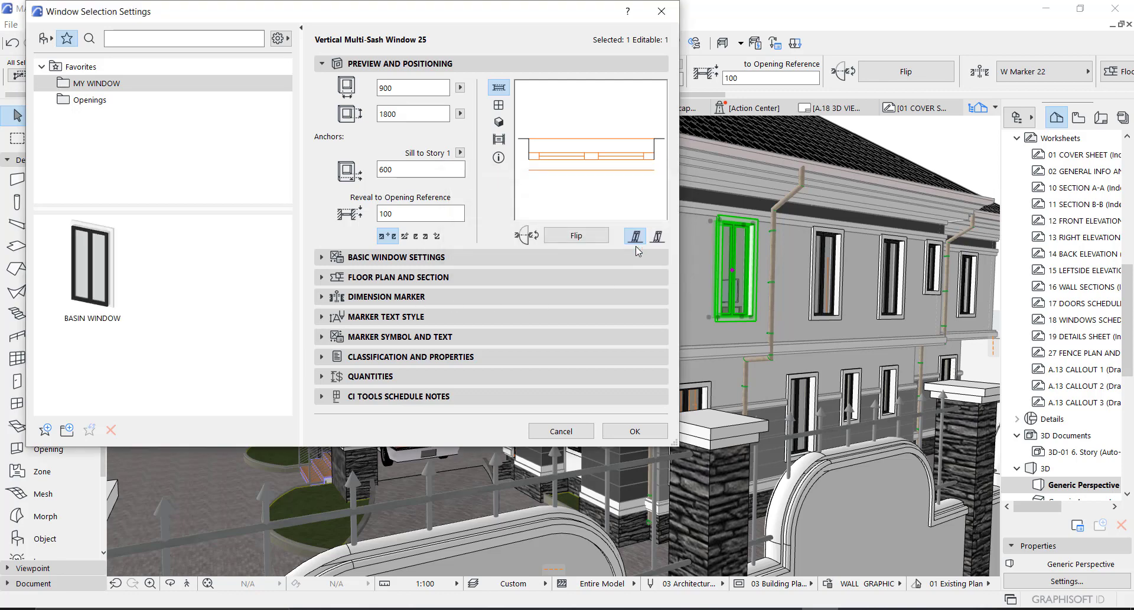
{"action": "mouse_move", "coordinate": [130, 261]}
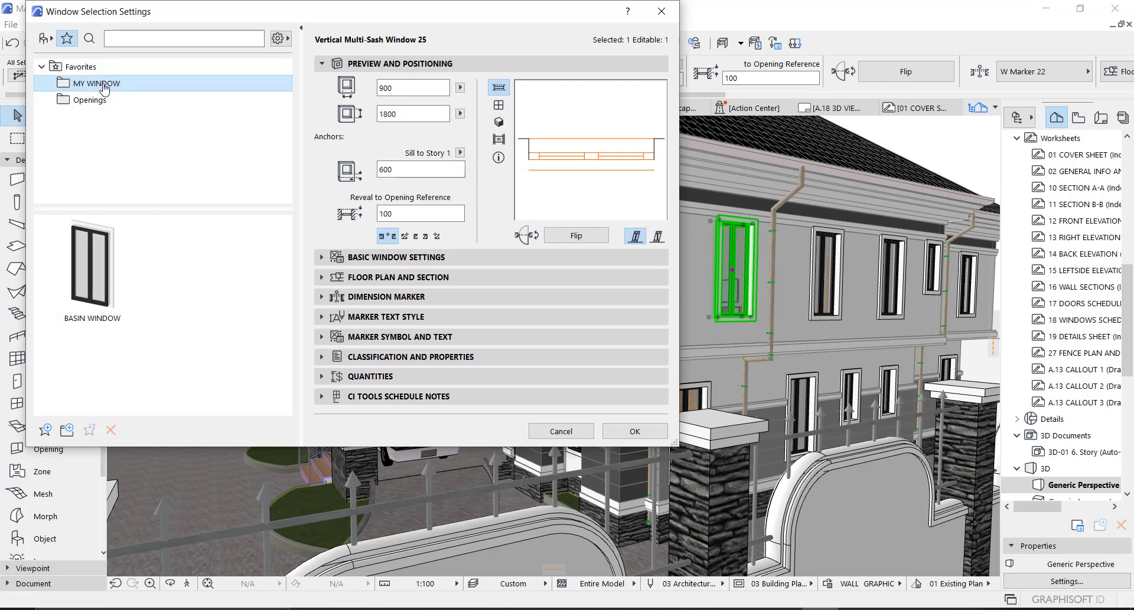
{"action": "left_click", "coordinate": [645, 436]}
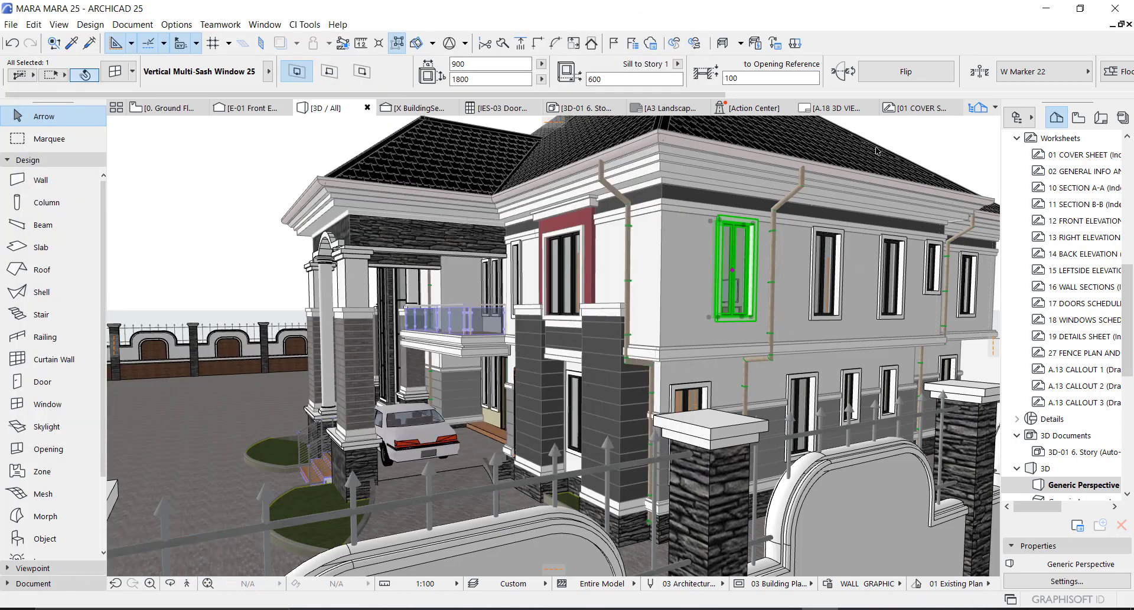
- Save the small 600 x 1200 upper-floor window on the side wall as a favorite named TOILET WINDOW in the MY WINDOW folder
{"action": "scroll", "coordinate": [588, 295], "scroll_direction": "up", "scroll_amount": 5}
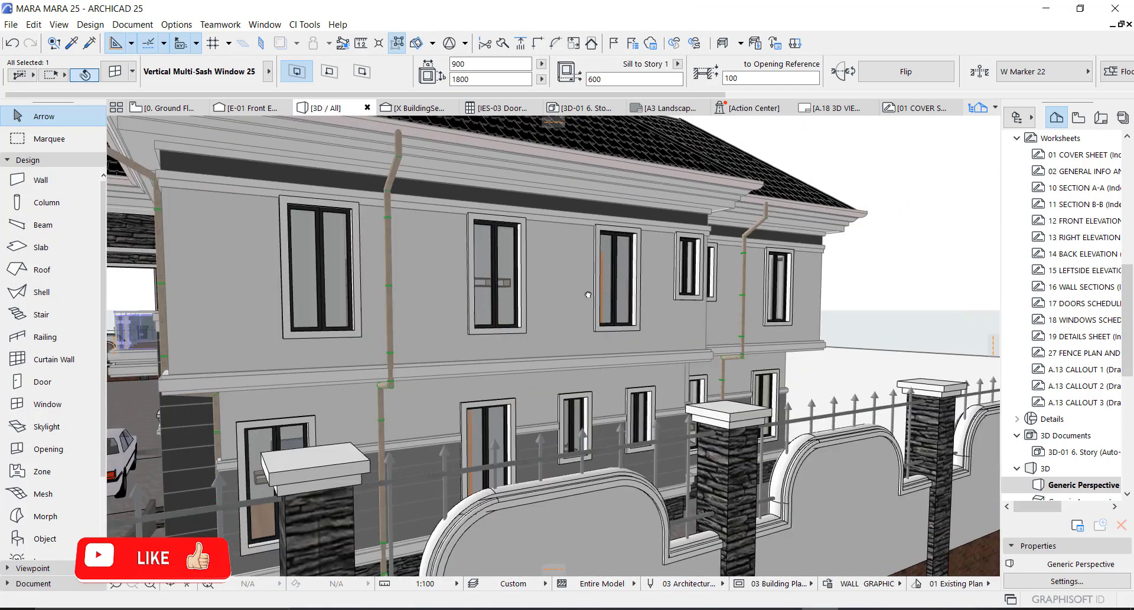
{"action": "scroll", "coordinate": [588, 294], "scroll_direction": "up", "scroll_amount": 3}
{"action": "mouse_move", "coordinate": [594, 264]}
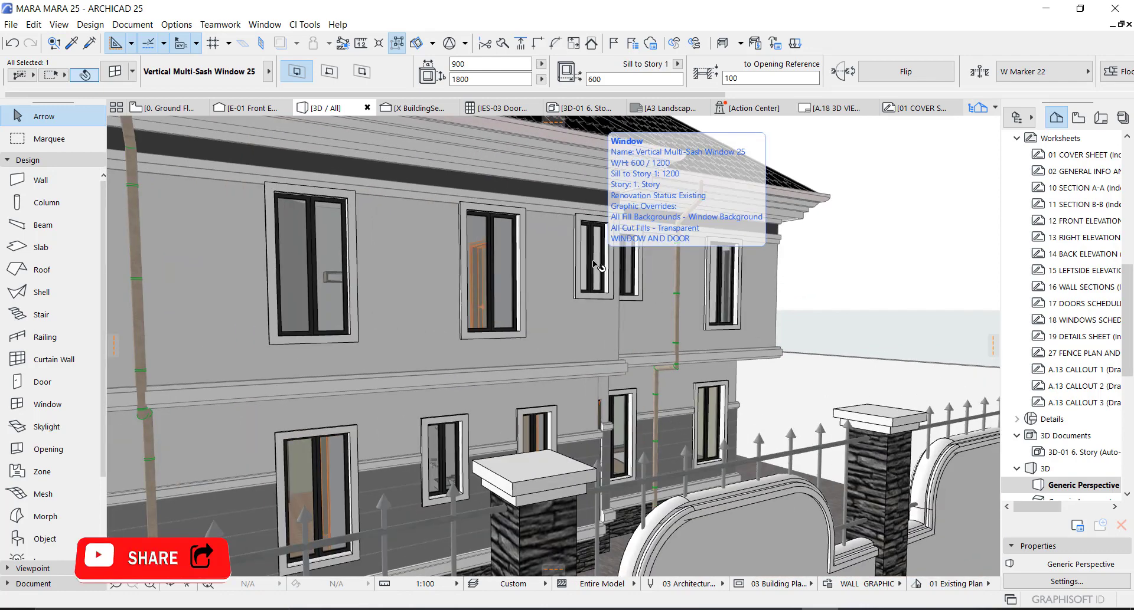
{"action": "left_click", "coordinate": [594, 263]}
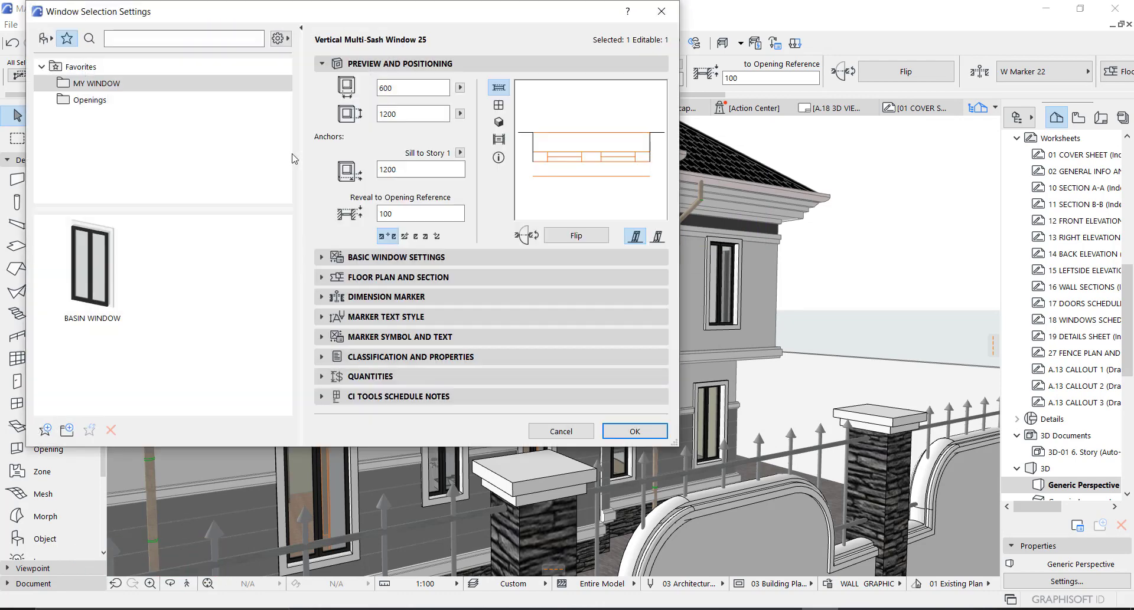
{"action": "left_click", "coordinate": [115, 71]}
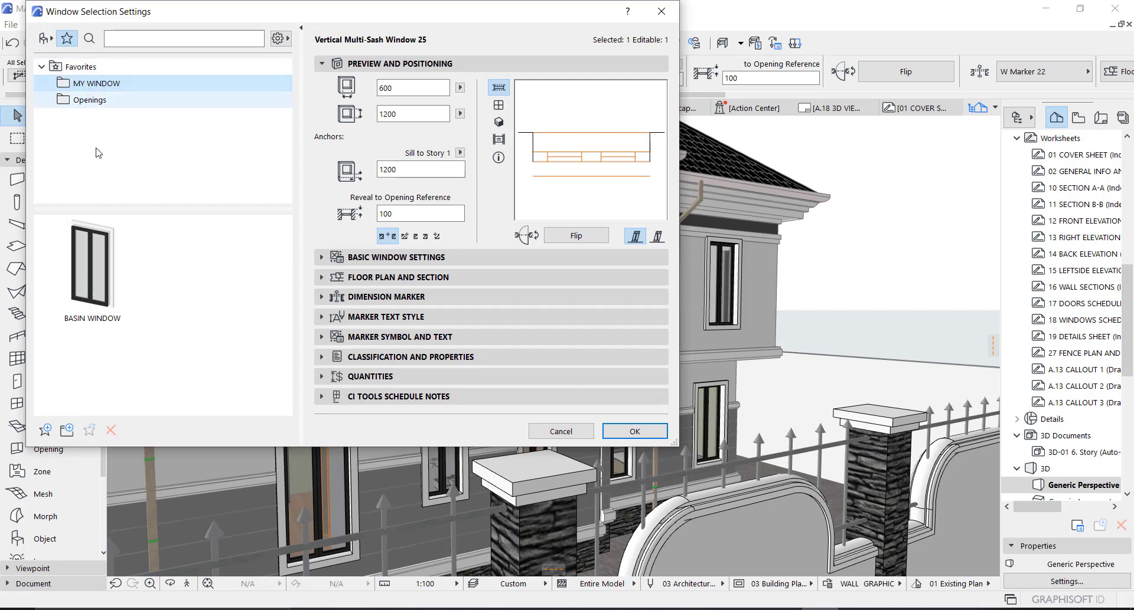
{"action": "left_click", "coordinate": [46, 431]}
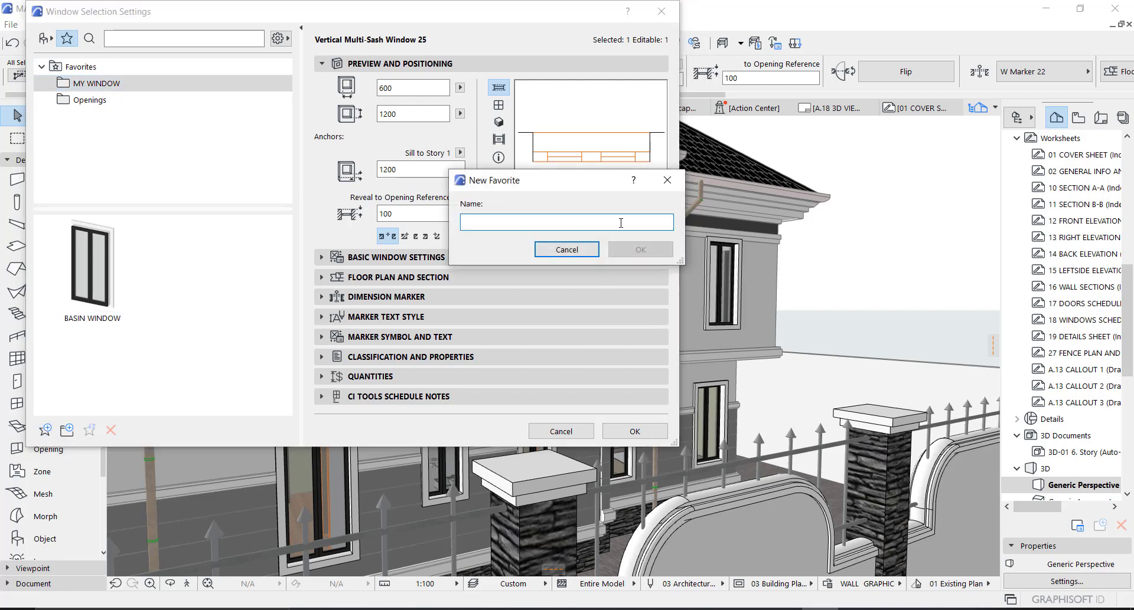
{"action": "type", "text": "TOILET WINDOW"}
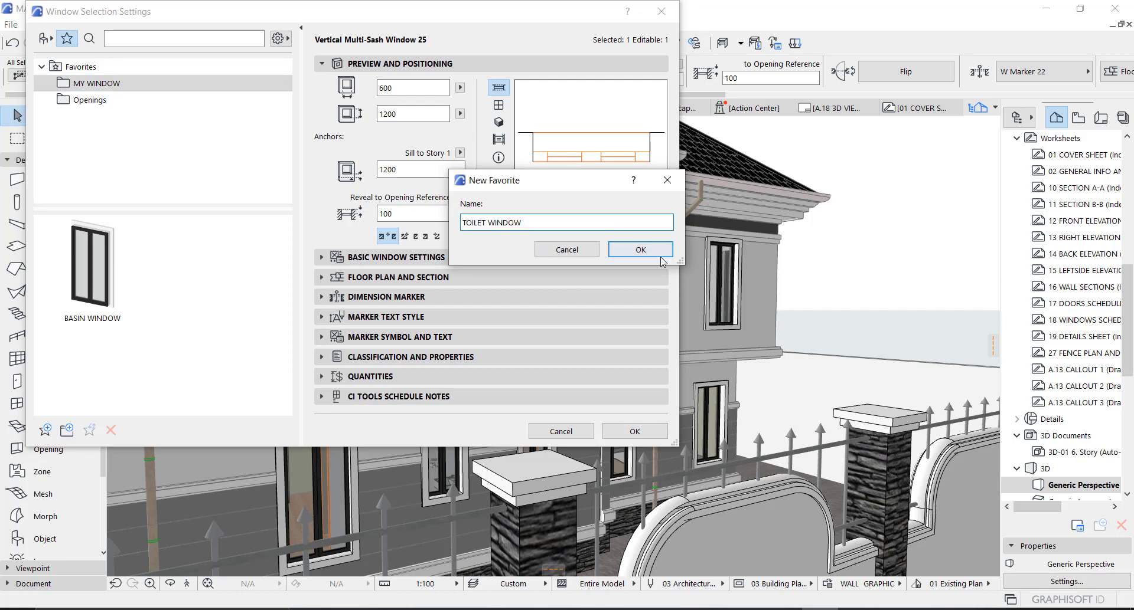
{"action": "left_click", "coordinate": [640, 249]}
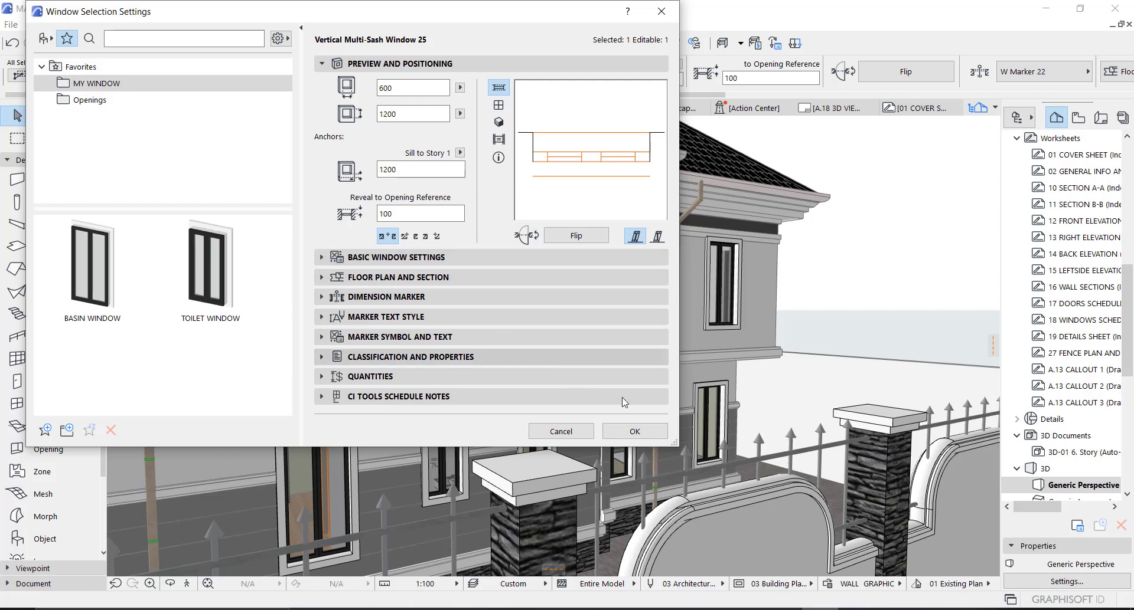
{"action": "left_click", "coordinate": [643, 430]}
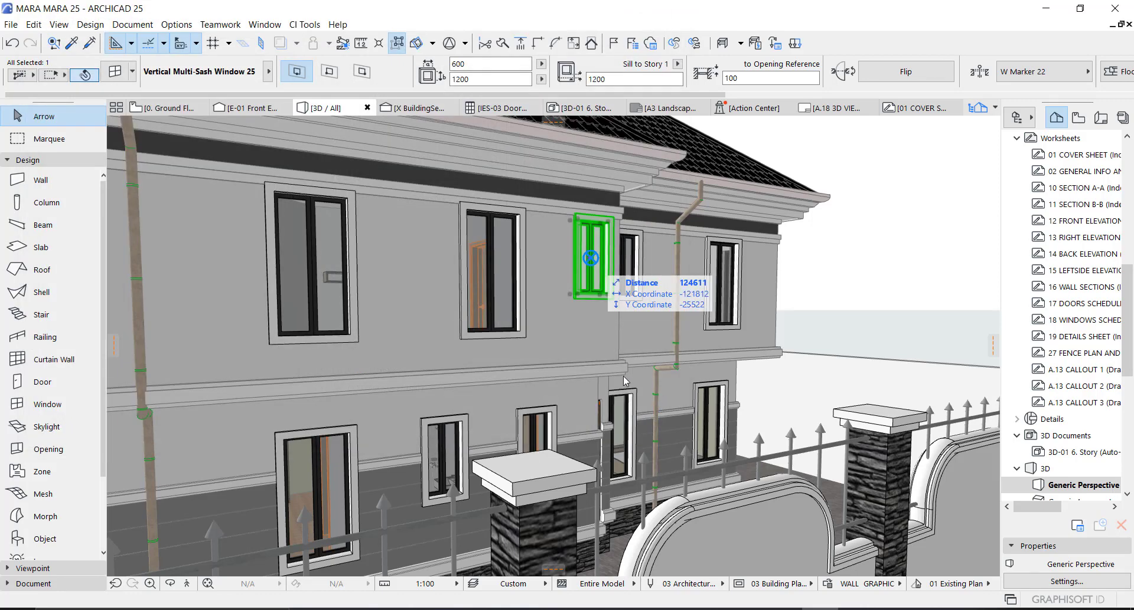
- Save the triple window inside the red surround on the front facade as a favorite named 3 PANEL WINDOW in the MY WINDOW folder
{"action": "key", "text": "o"}
{"action": "left_click_drag", "start_coordinate": [692, 344], "coordinate": [664, 361]}
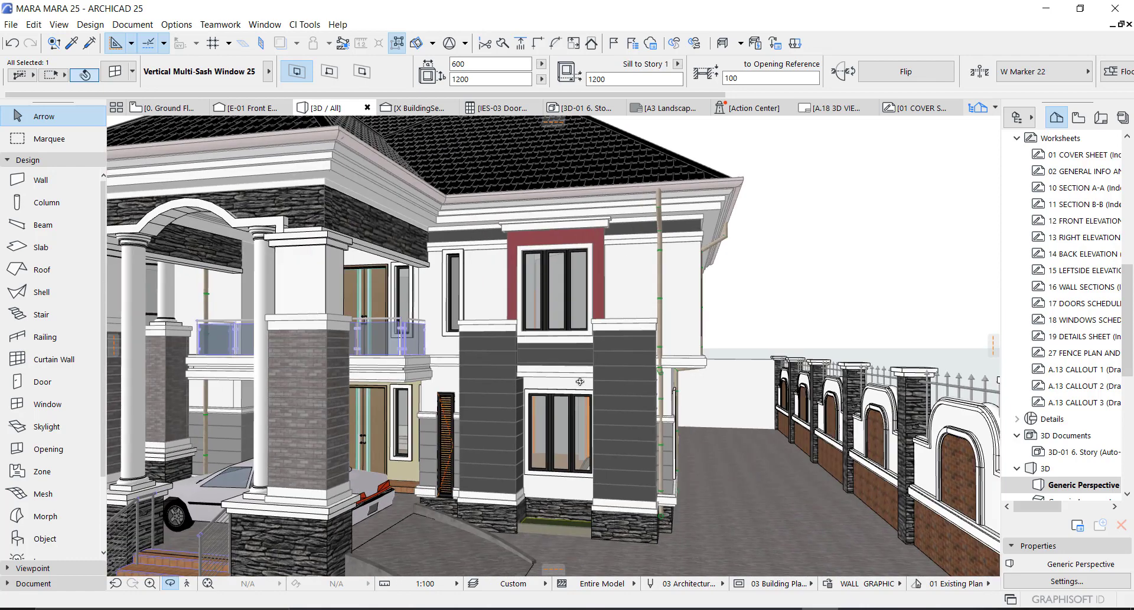
{"action": "scroll", "coordinate": [580, 382], "scroll_direction": "up", "scroll_amount": 2}
{"action": "key", "text": "Escape"}
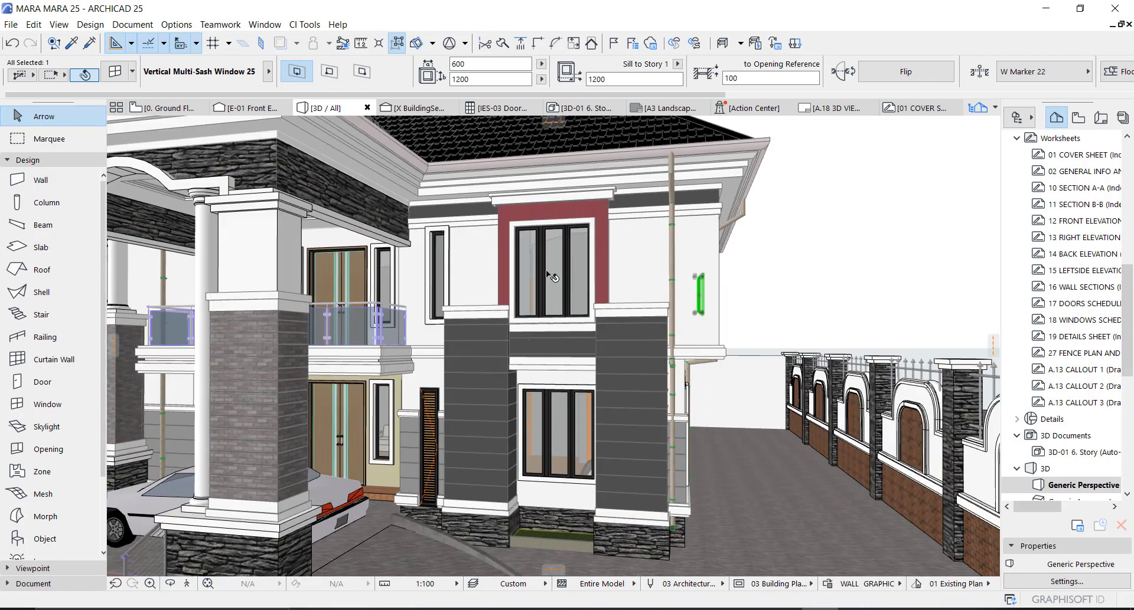
{"action": "left_click", "coordinate": [549, 275]}
{"action": "scroll", "coordinate": [543, 289], "scroll_direction": "up", "scroll_amount": 2}
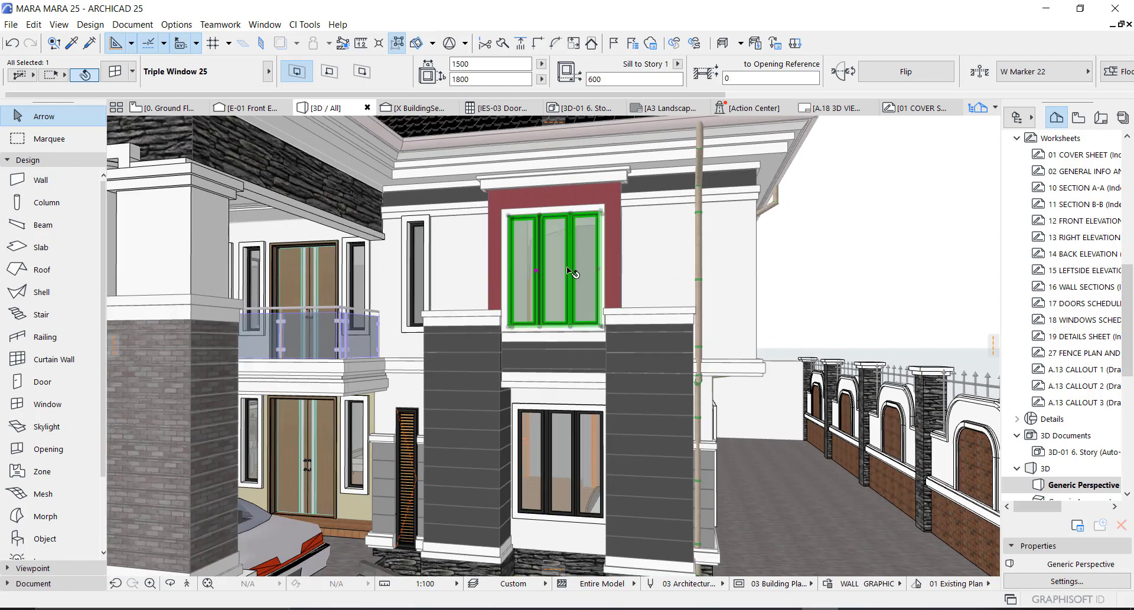
{"action": "left_click", "coordinate": [116, 72]}
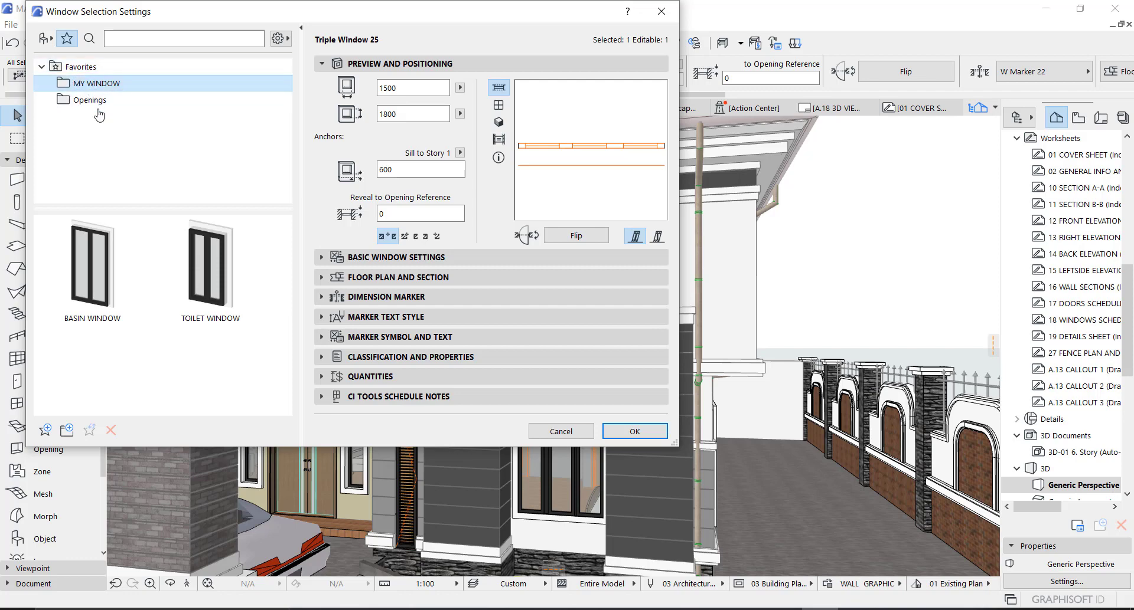
{"action": "left_click", "coordinate": [45, 429]}
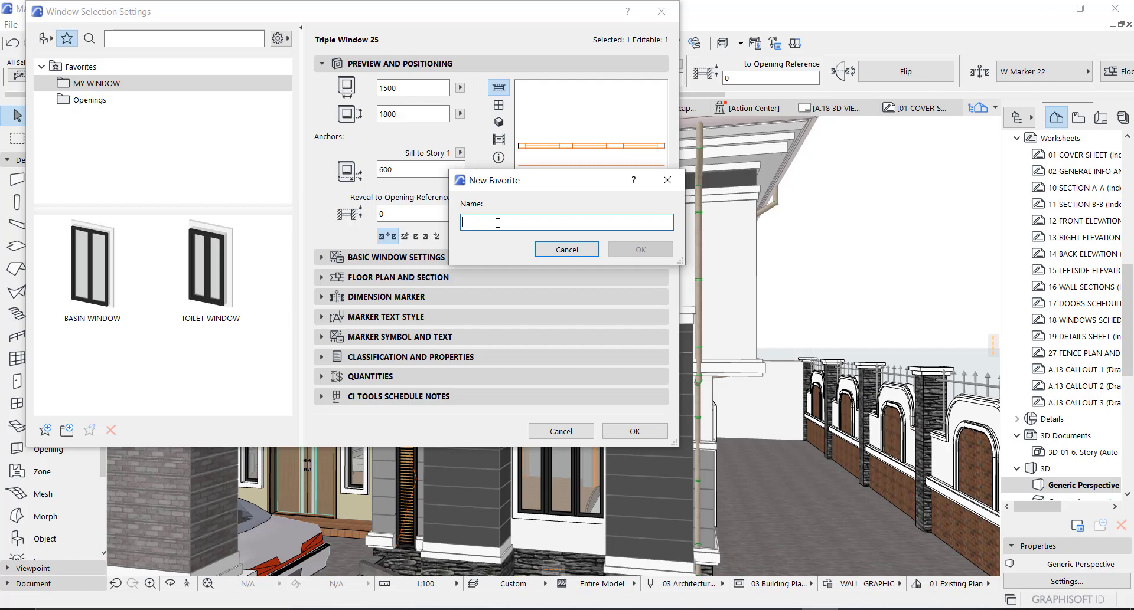
{"action": "type", "text": "3 PANEL WINDOW"}
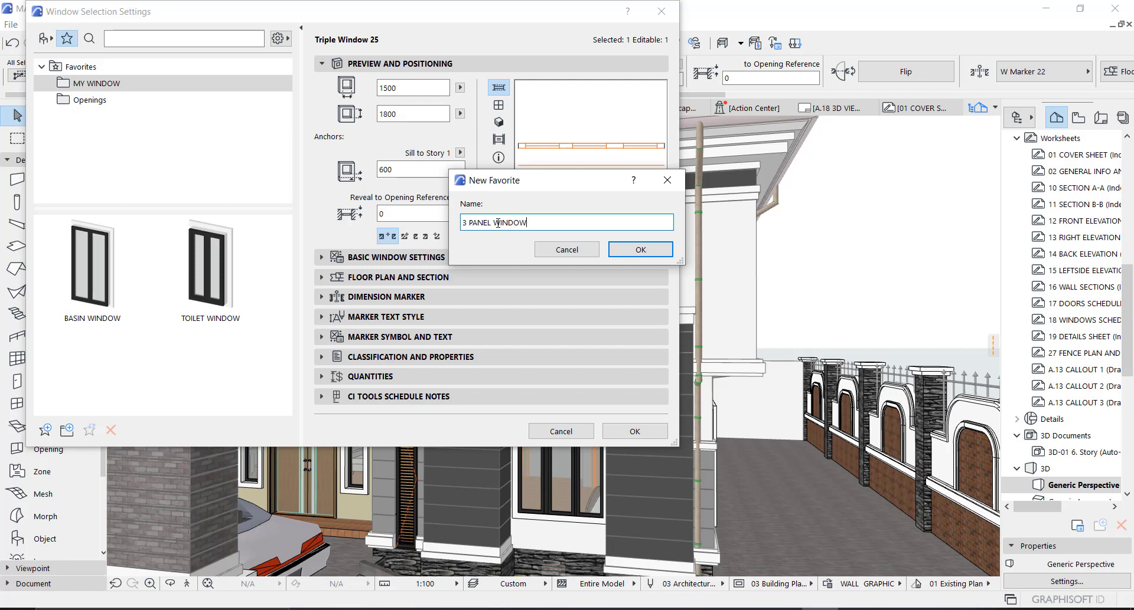
{"action": "left_click", "coordinate": [637, 249]}
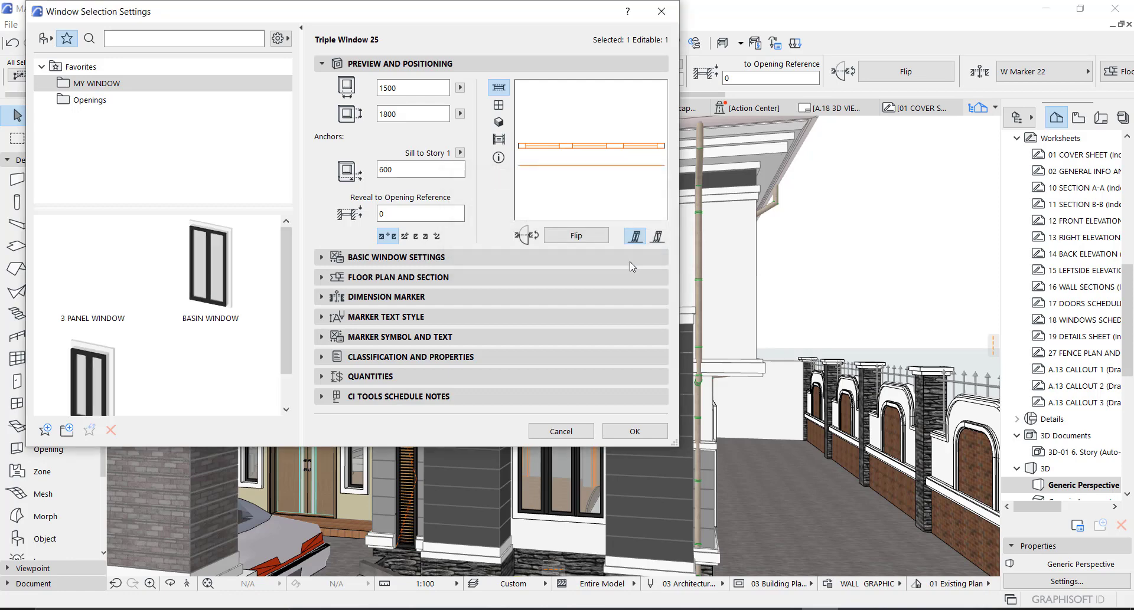
{"action": "left_click", "coordinate": [634, 431]}
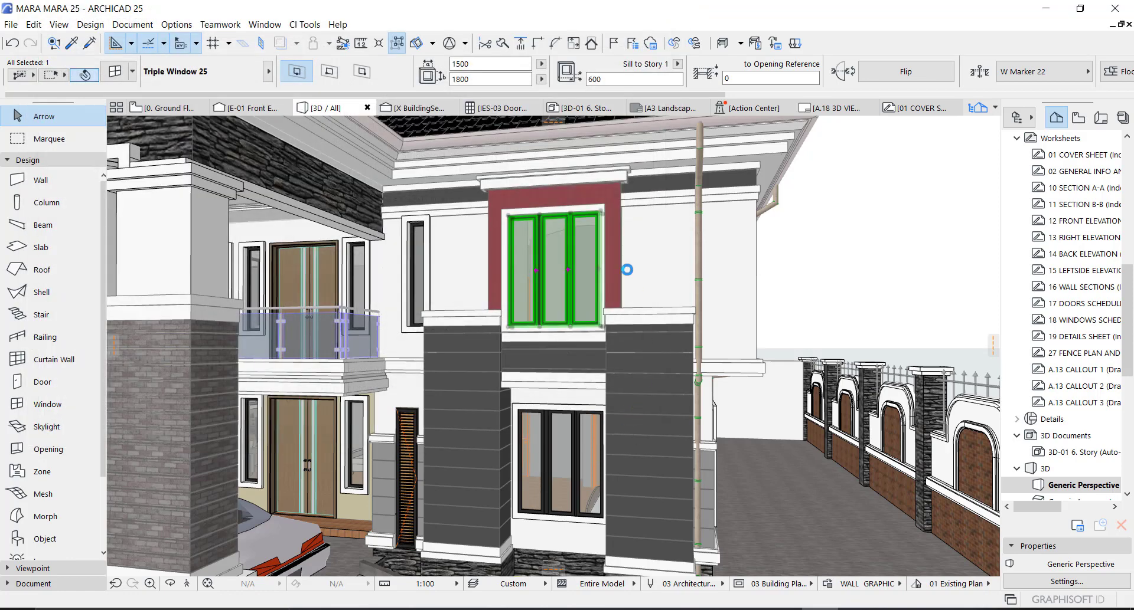
- Select the roof downpipe on the side wall near the bay window and open its object settings
{"action": "key", "text": "o"}
{"action": "left_click_drag", "start_coordinate": [627, 270], "coordinate": [467, 255]}
{"action": "key", "text": "o"}
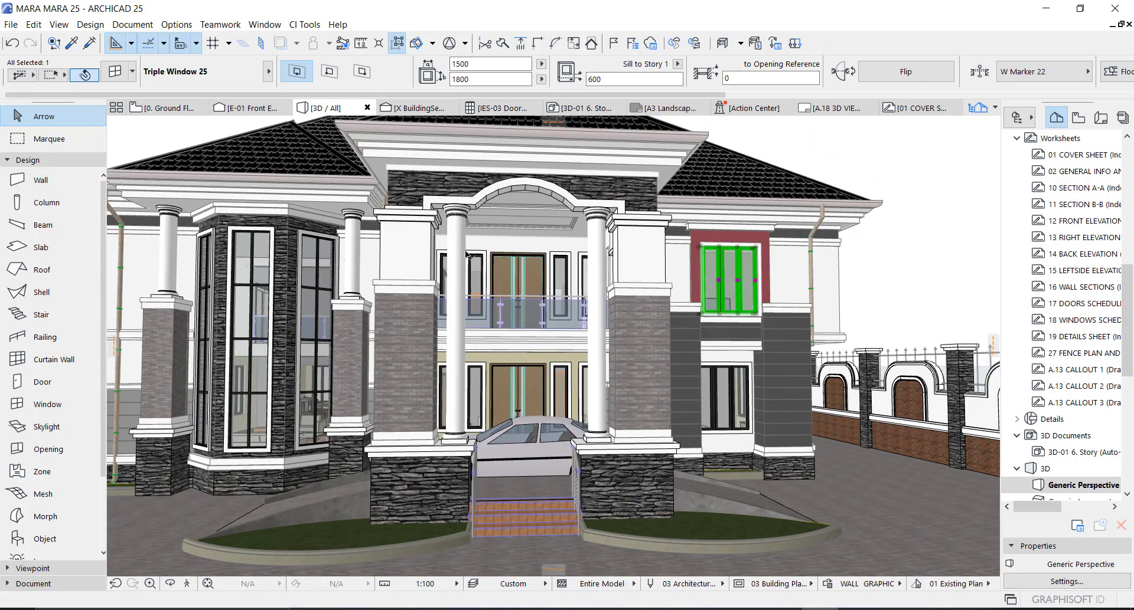
{"action": "scroll", "coordinate": [526, 366], "scroll_direction": "down", "scroll_amount": 3}
{"action": "scroll", "coordinate": [603, 372], "scroll_direction": "down", "scroll_amount": 3}
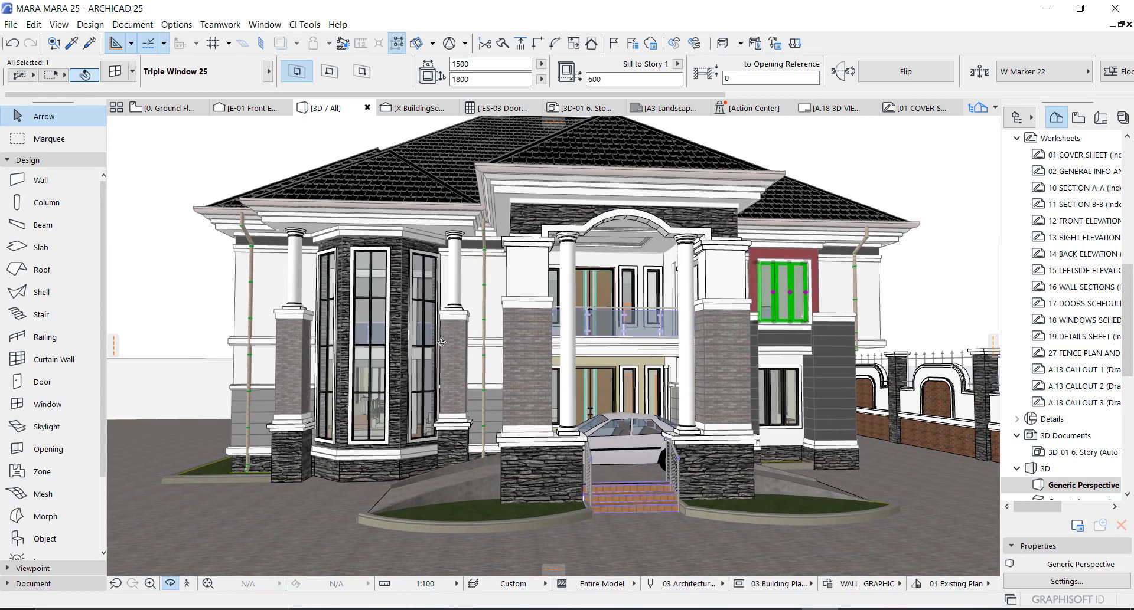
{"action": "middle_click_drag", "start_coordinate": [456, 388], "coordinate": [404, 164], "text": "shift"}
{"action": "scroll", "coordinate": [403, 165], "scroll_direction": "up", "scroll_amount": 2}
{"action": "left_click", "coordinate": [394, 150]}
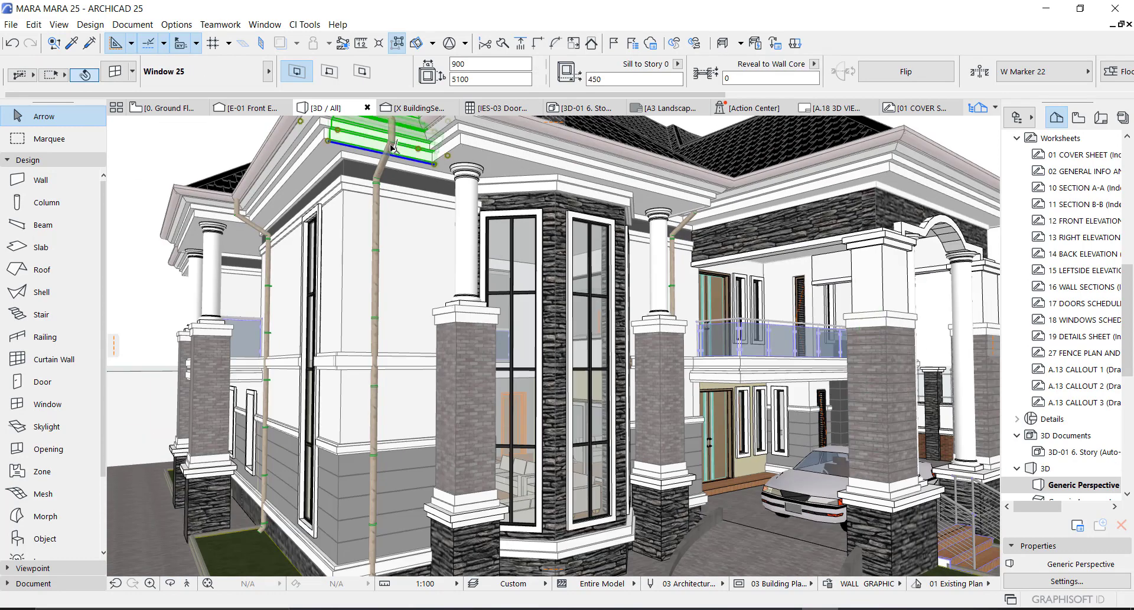
{"action": "left_click", "coordinate": [376, 241]}
{"action": "scroll", "coordinate": [413, 213], "scroll_direction": "down", "scroll_amount": 1}
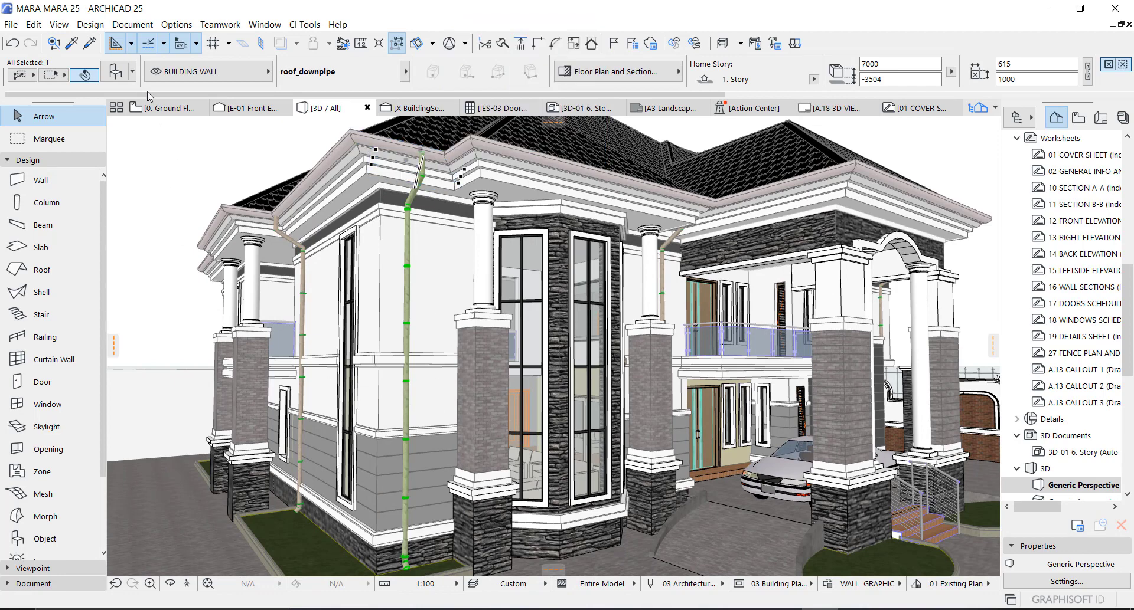
{"action": "left_click", "coordinate": [117, 72]}
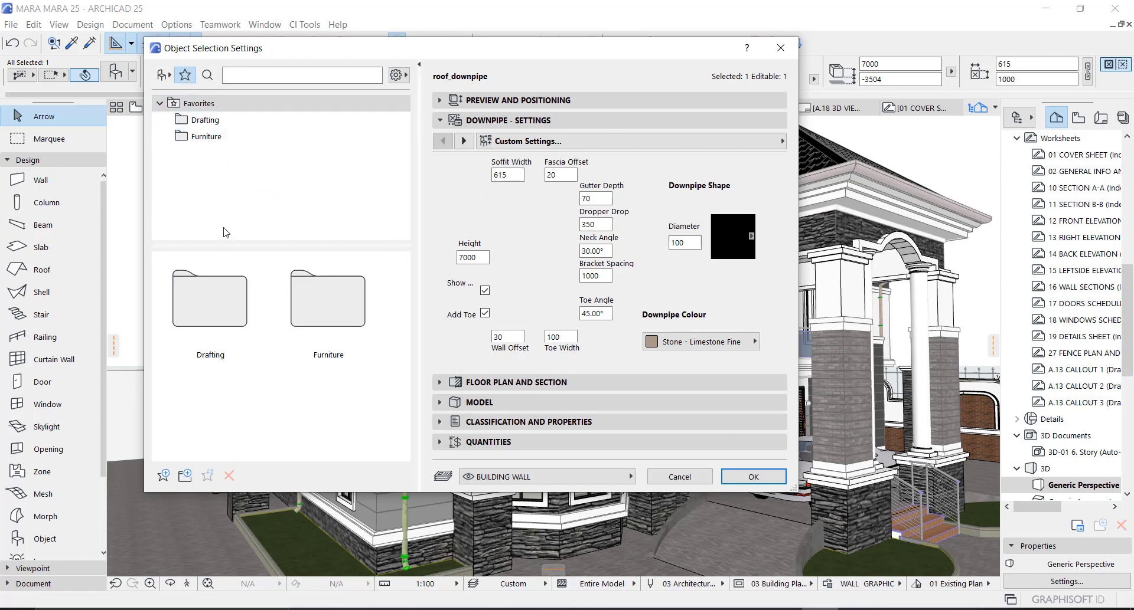
{"action": "left_click", "coordinate": [184, 475]}
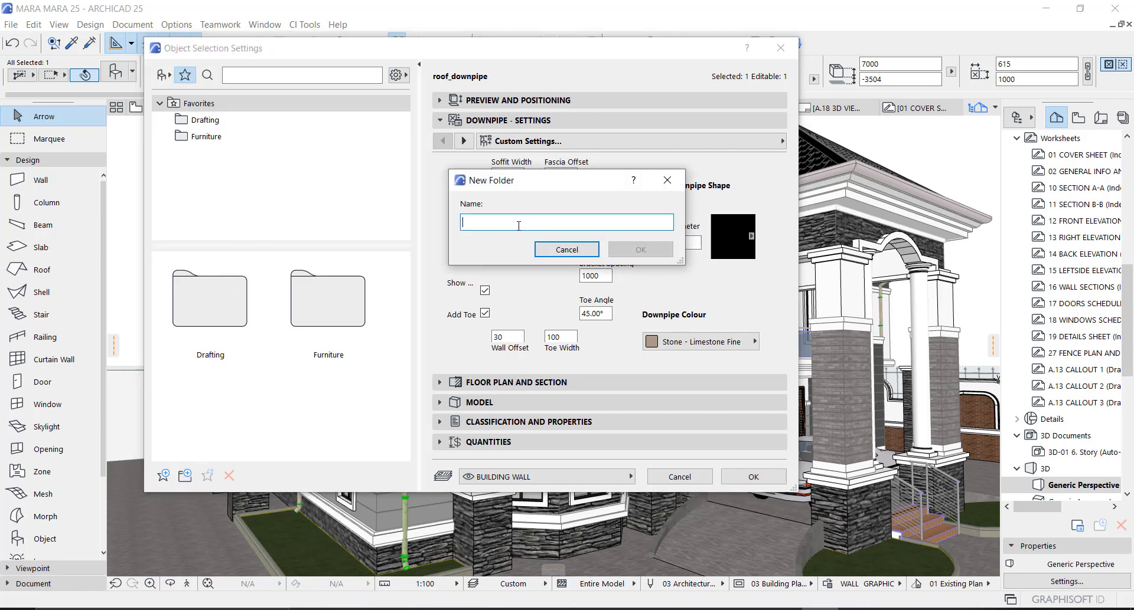
{"action": "type", "text": "PlPl"}
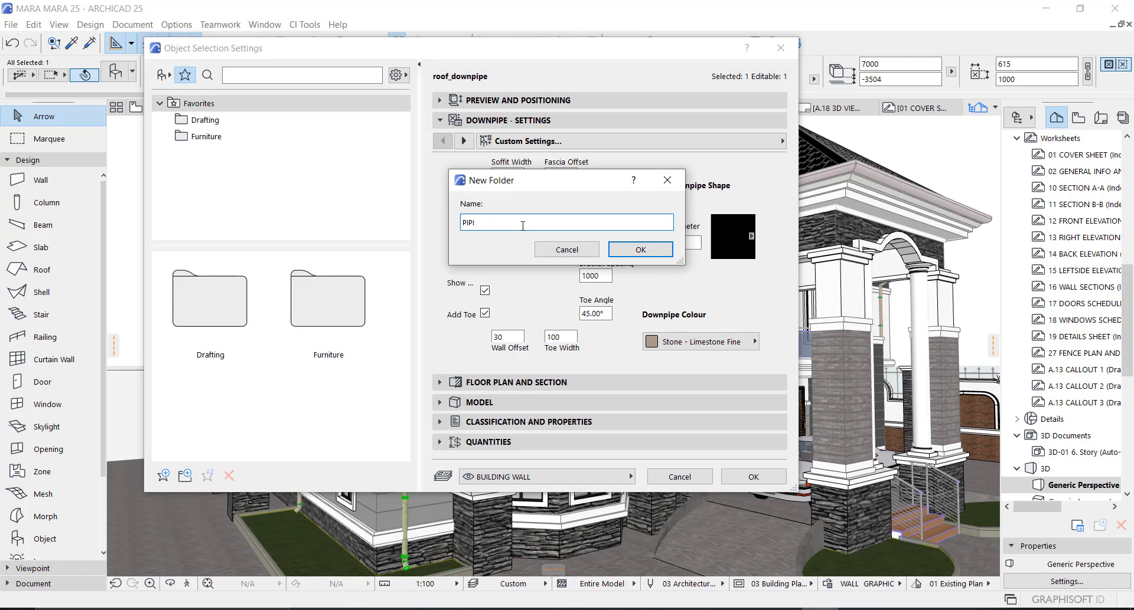
{"action": "key", "text": "BackSpace"}
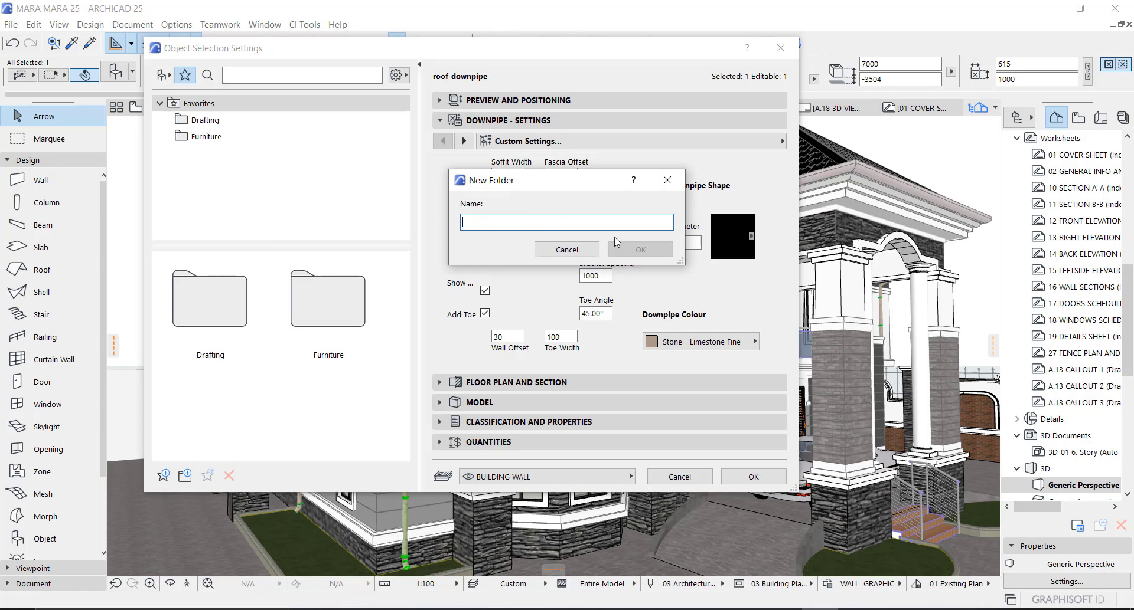
{"action": "left_click", "coordinate": [668, 180]}
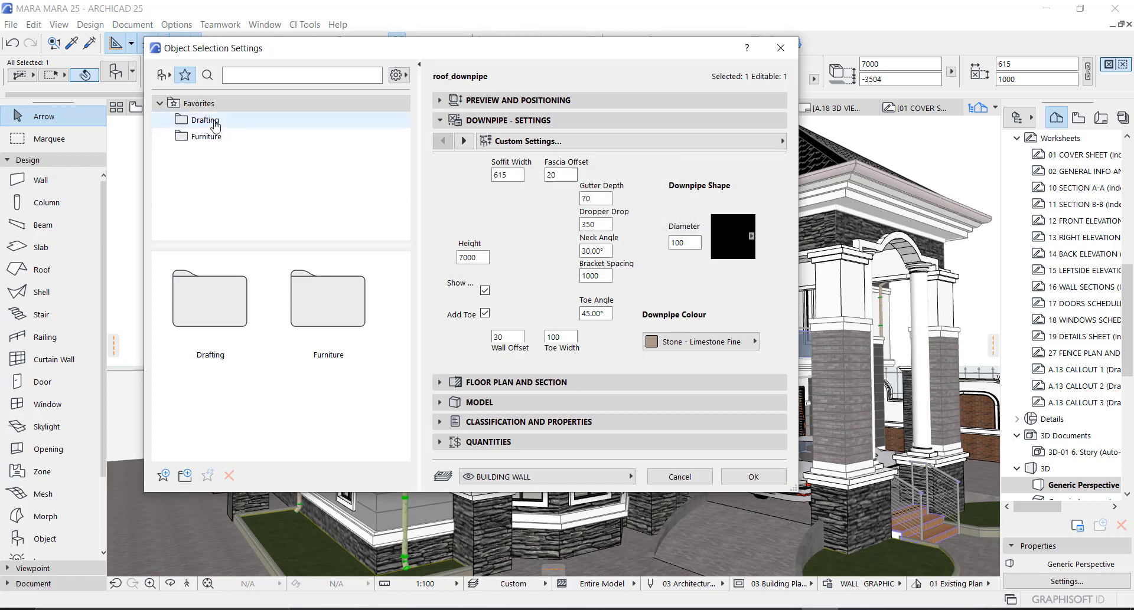
- Save the downpipe as a favorite named DRAIN PIPE in the Drafting folder and accept the settings
{"action": "left_click", "coordinate": [216, 121]}
{"action": "left_click", "coordinate": [214, 141]}
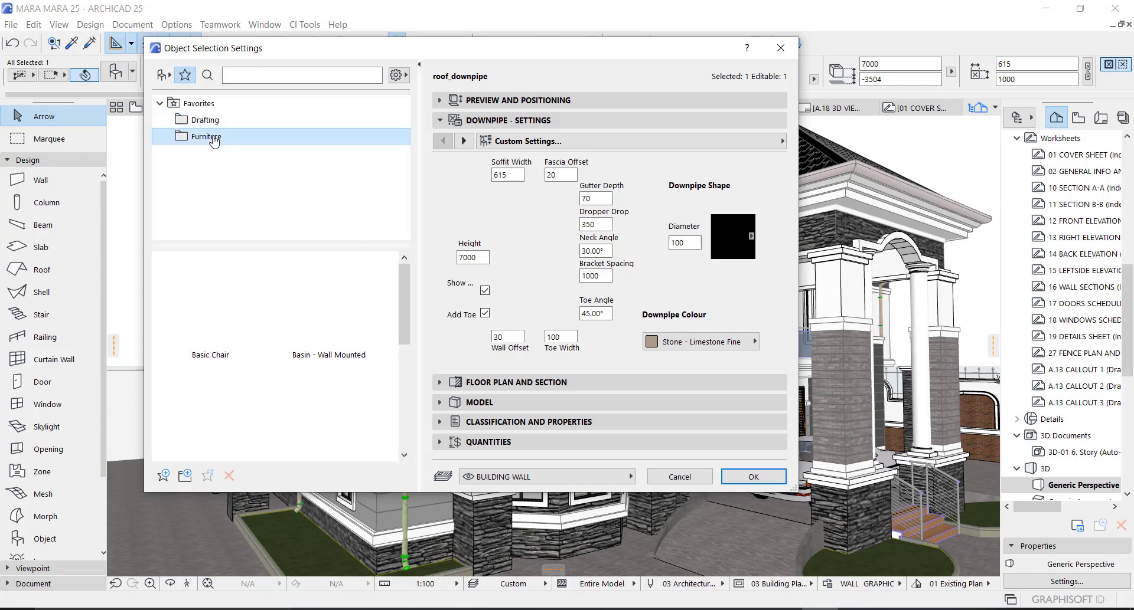
{"action": "left_click", "coordinate": [209, 124]}
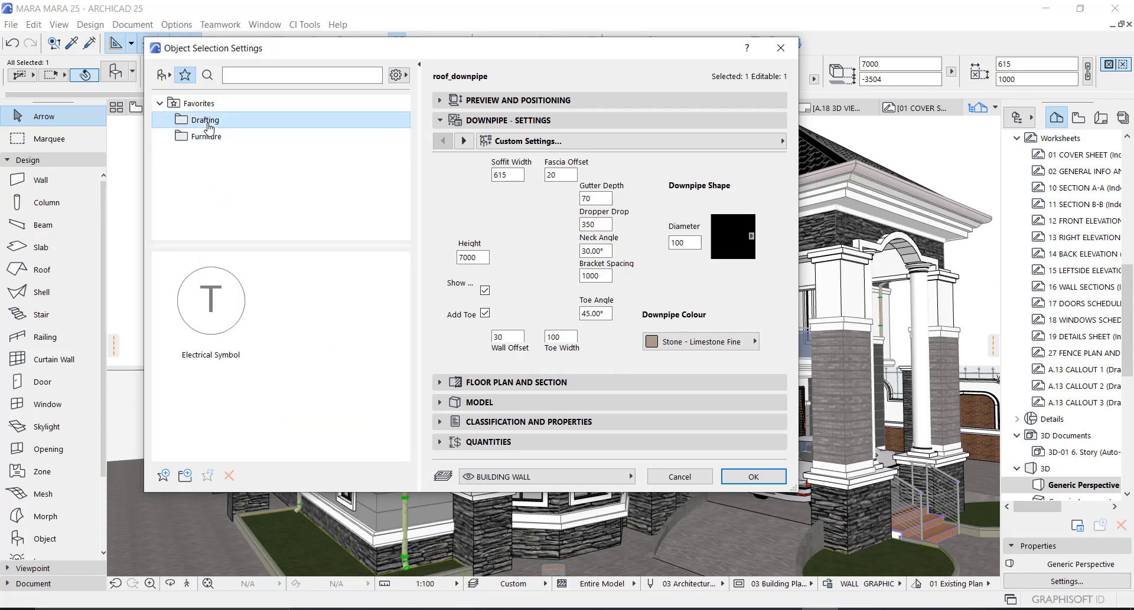
{"action": "left_click", "coordinate": [164, 475]}
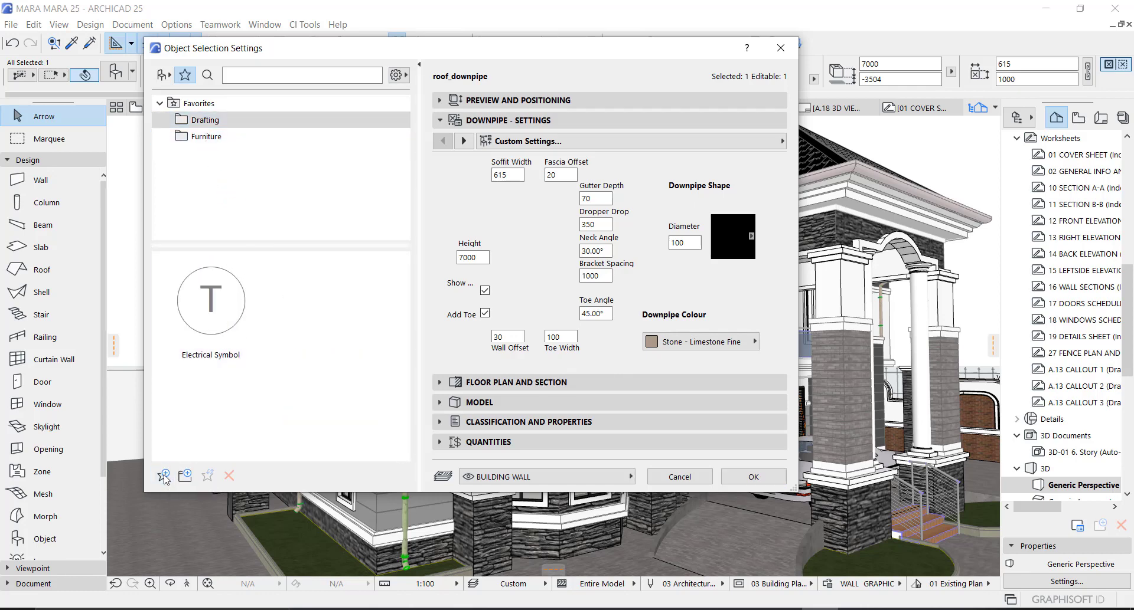
{"action": "type", "text": "DR"}
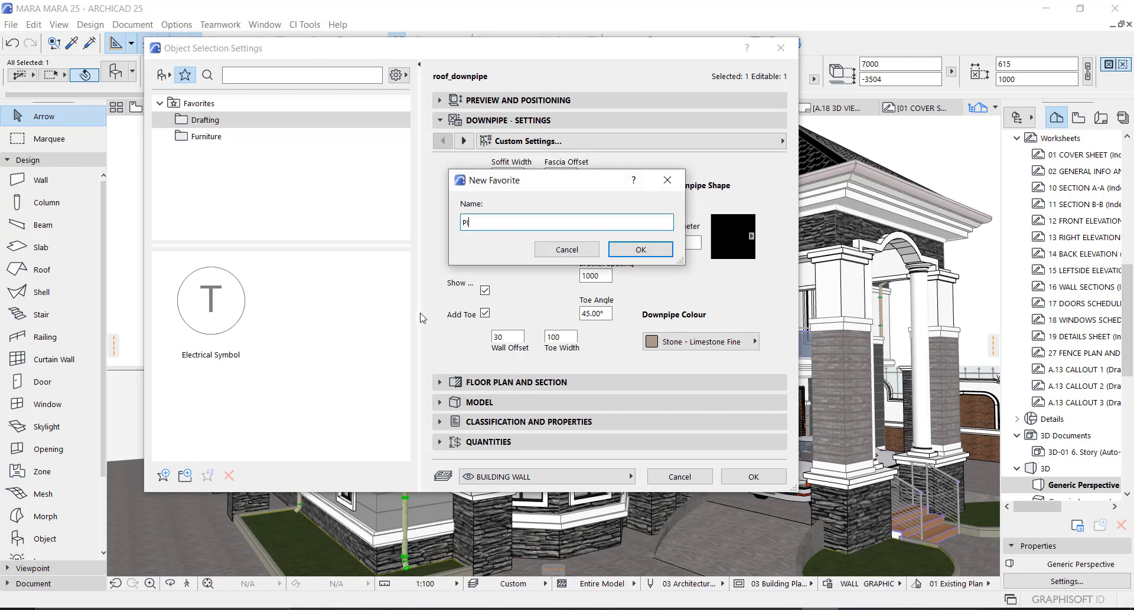
{"action": "type", "text": "A"}
{"action": "key", "text": "Return"}
{"action": "left_click", "coordinate": [753, 477]}
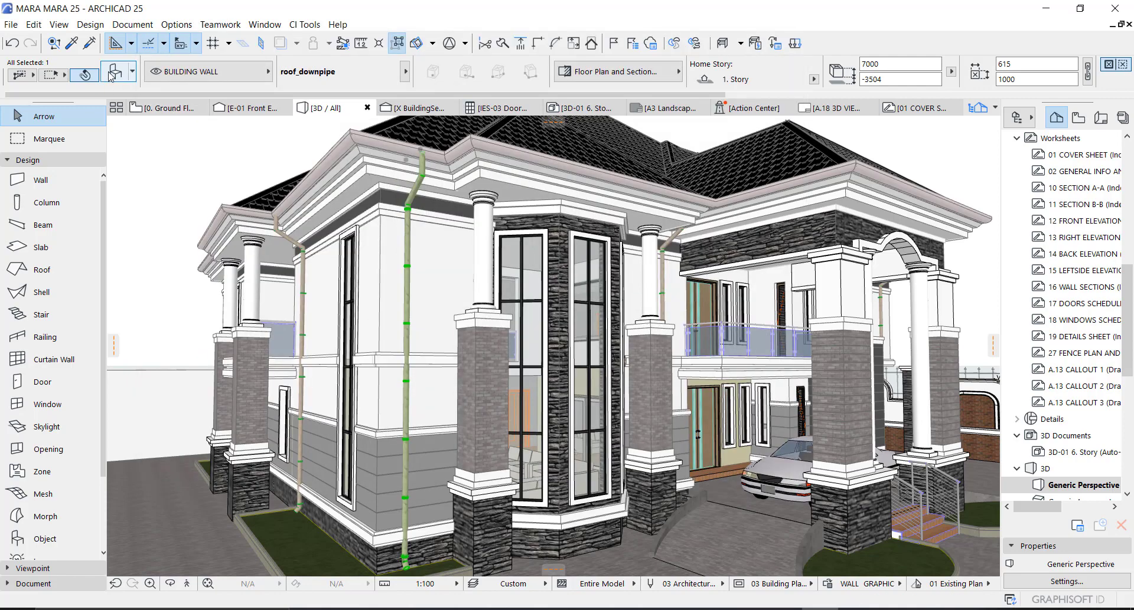
- Check the Drafting favorites in the downpipe's settings, then cancel the settings and clear the selection
{"action": "key", "text": "ctrl+t"}
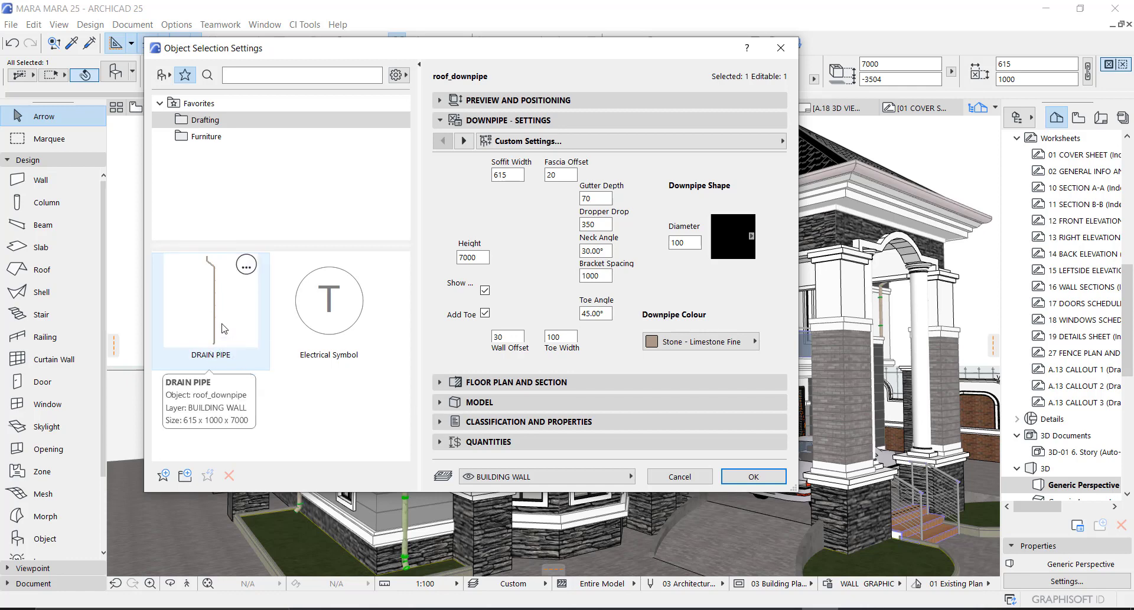
{"action": "left_click", "coordinate": [680, 477]}
{"action": "left_click", "coordinate": [165, 292]}
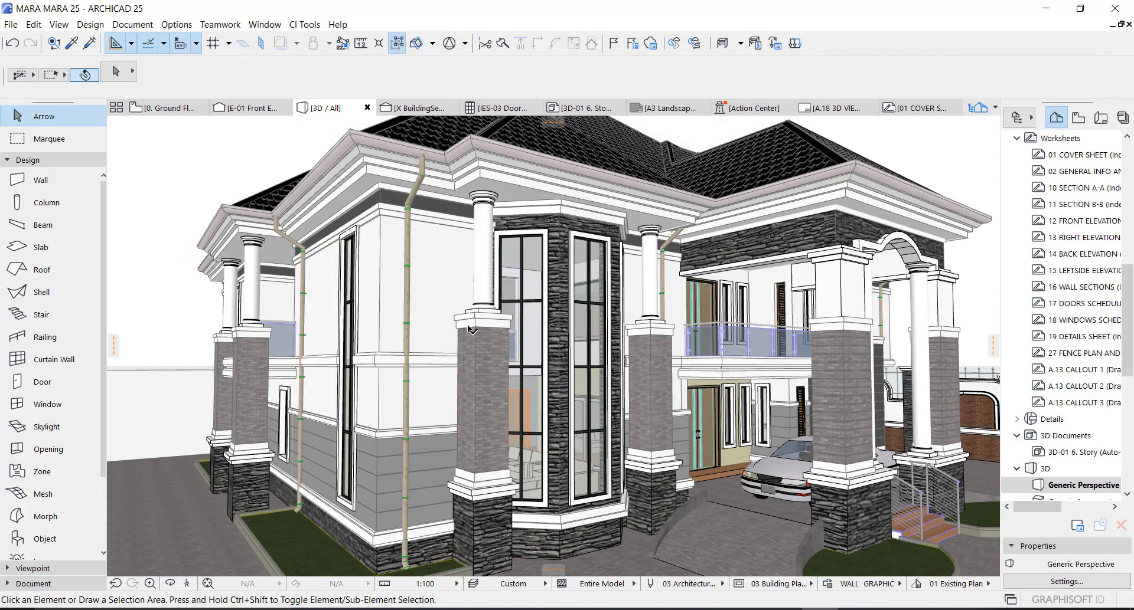
- Check which library object the round column beside the bay window uses, then close its settings
{"action": "middle_click_drag", "start_coordinate": [454, 265], "coordinate": [406, 223], "text": "shift"}
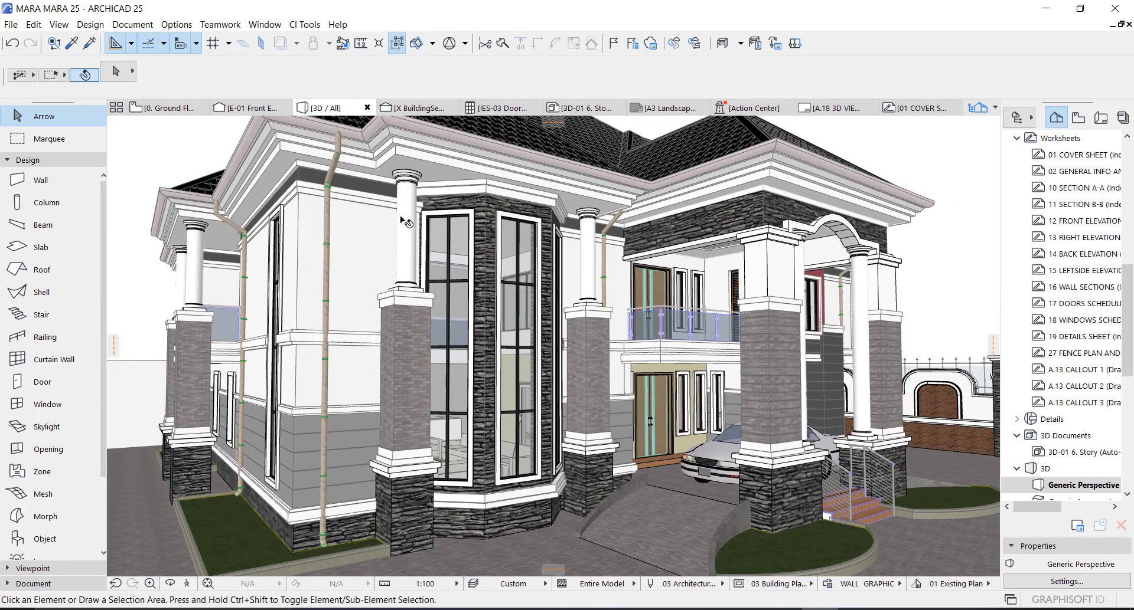
{"action": "left_click", "coordinate": [404, 257]}
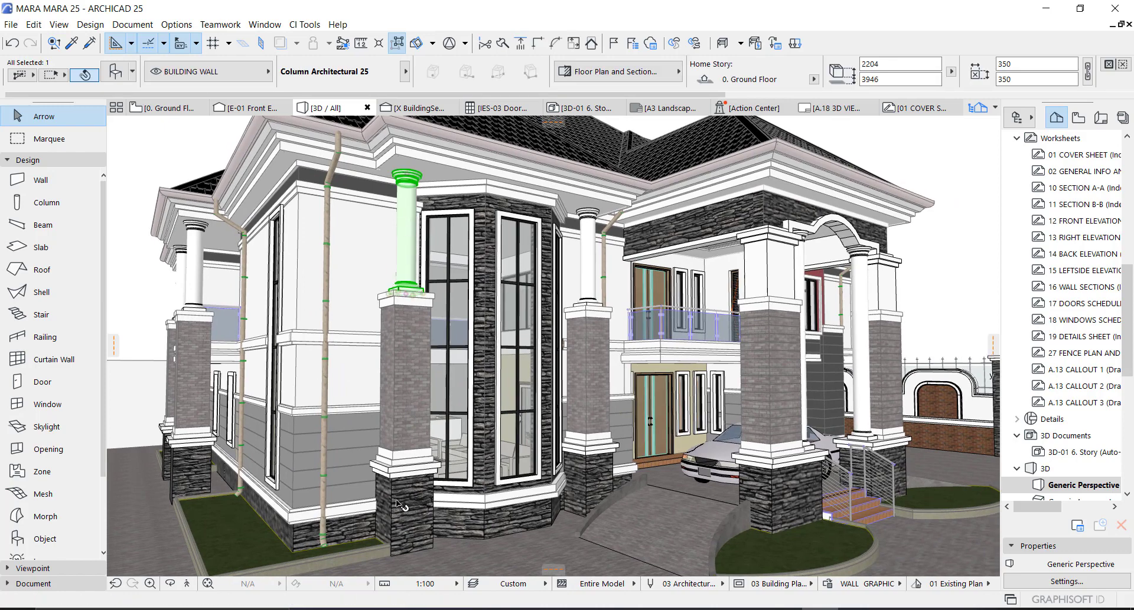
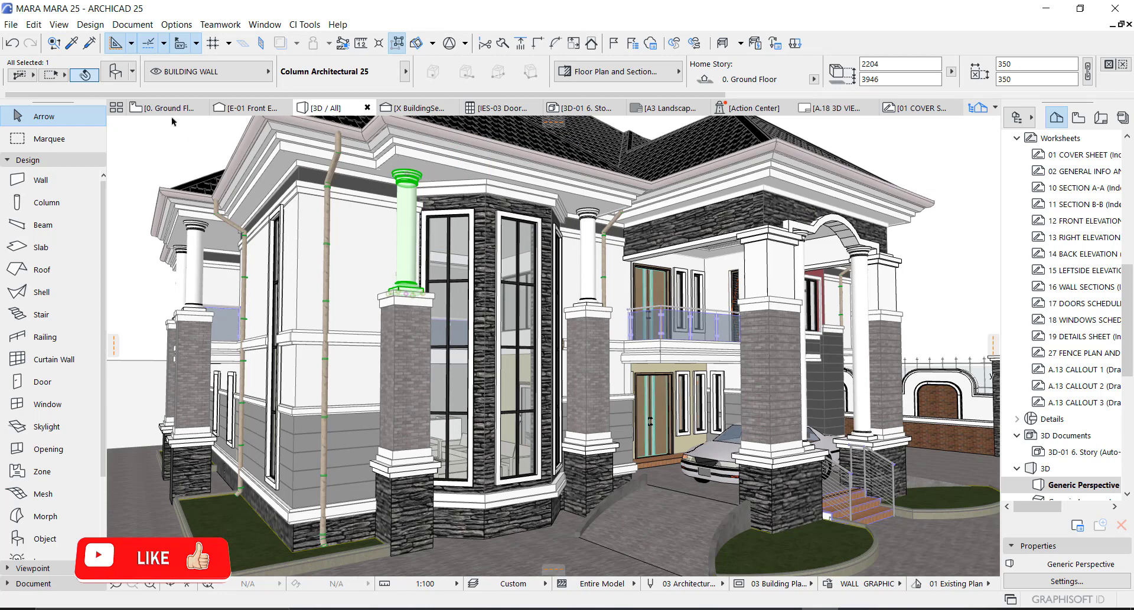
{"action": "key", "text": "ctrl+t"}
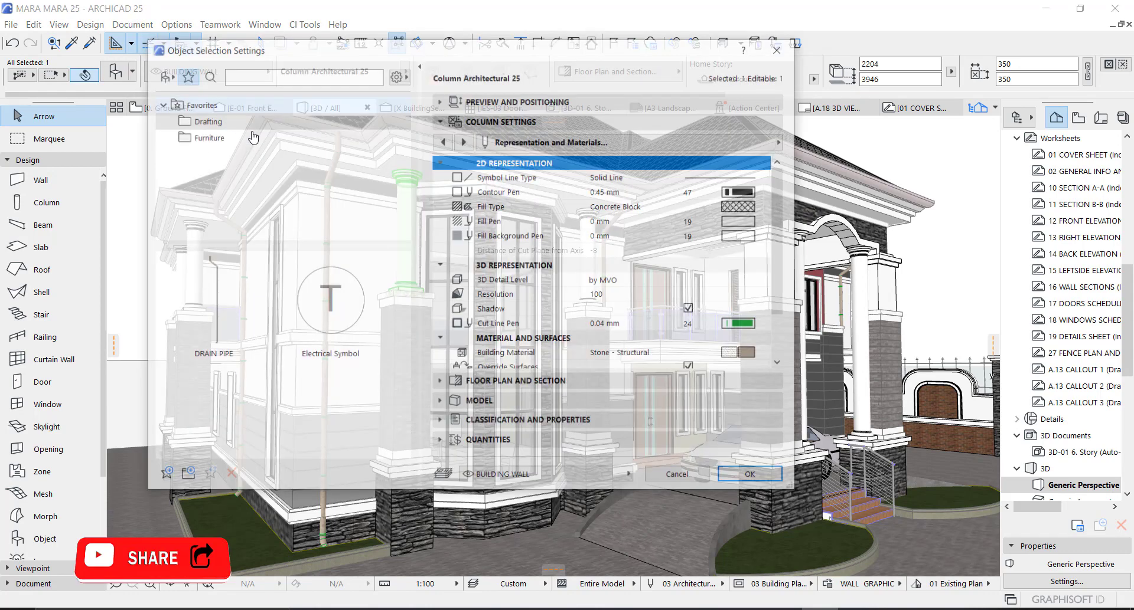
{"action": "left_click", "coordinate": [168, 75]}
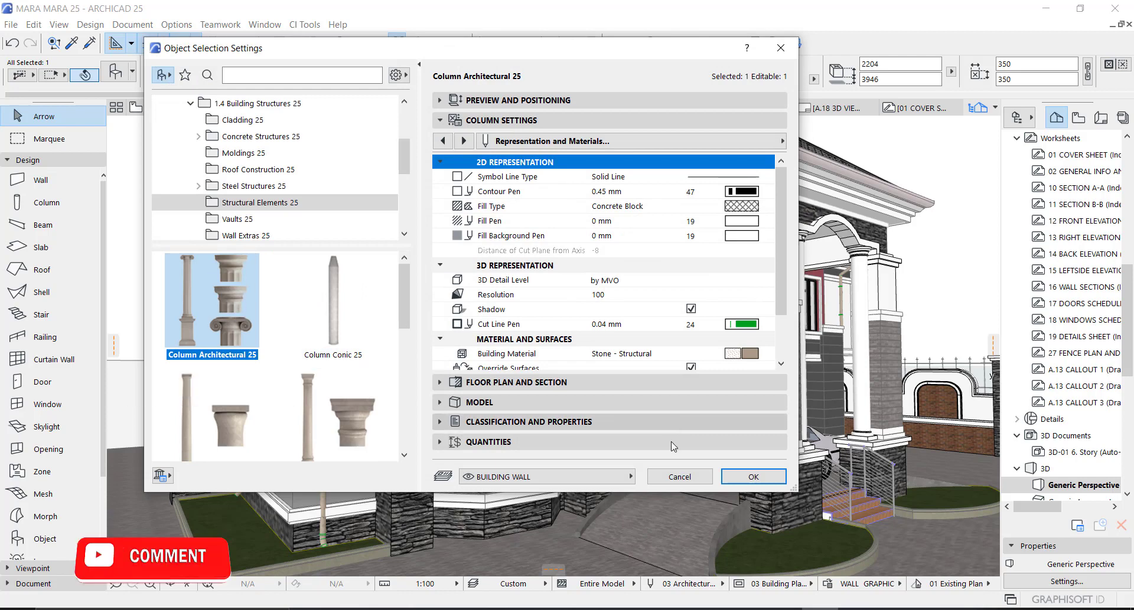
{"action": "left_click", "coordinate": [752, 477]}
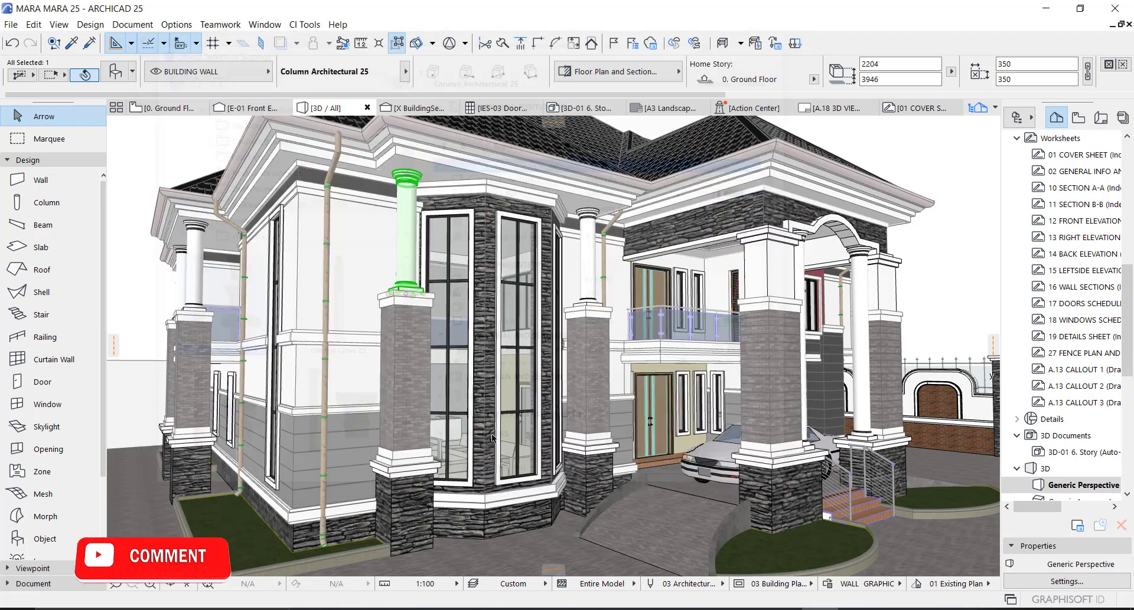
- Examine the brick shaft and stone base under the round column as separate elements, then clear the selection
{"action": "left_click", "coordinate": [398, 325]}
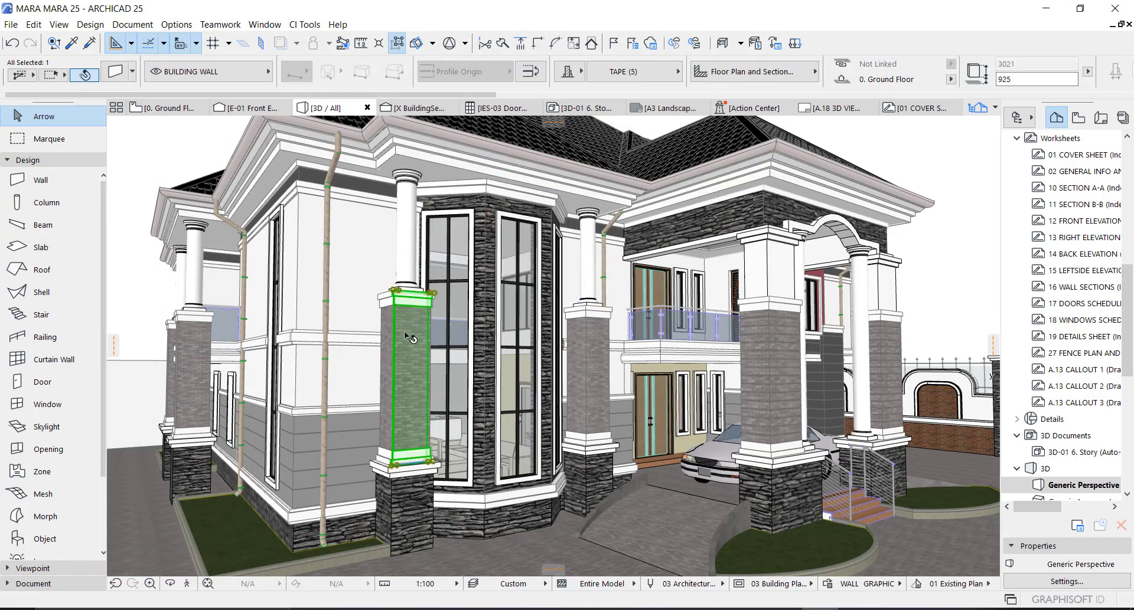
{"action": "left_click", "coordinate": [417, 494]}
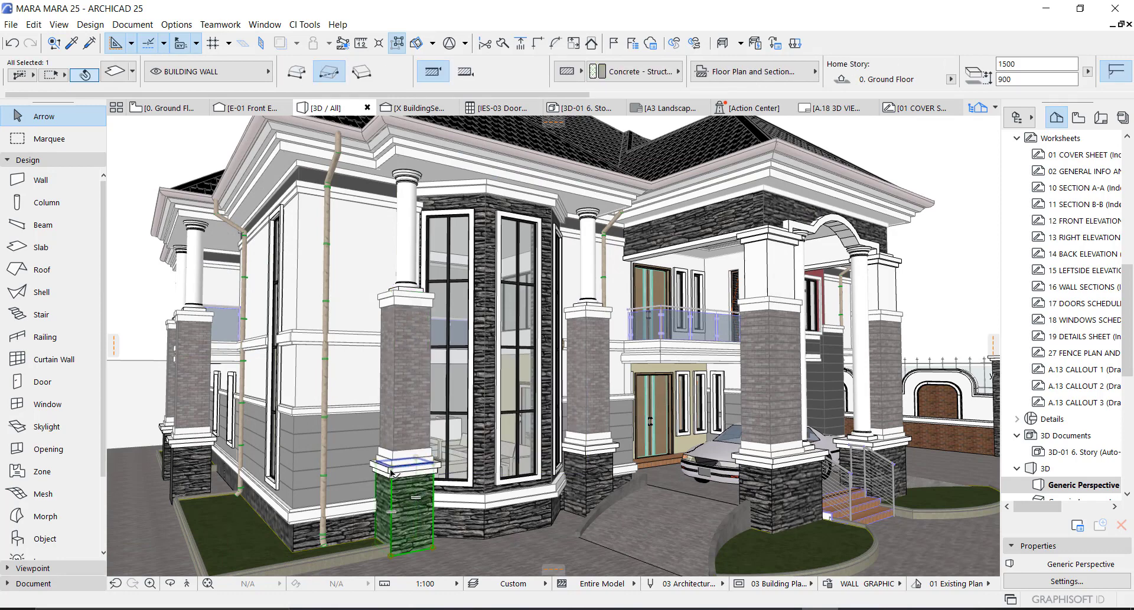
{"action": "left_click", "coordinate": [391, 472]}
{"action": "key", "text": "Escape"}
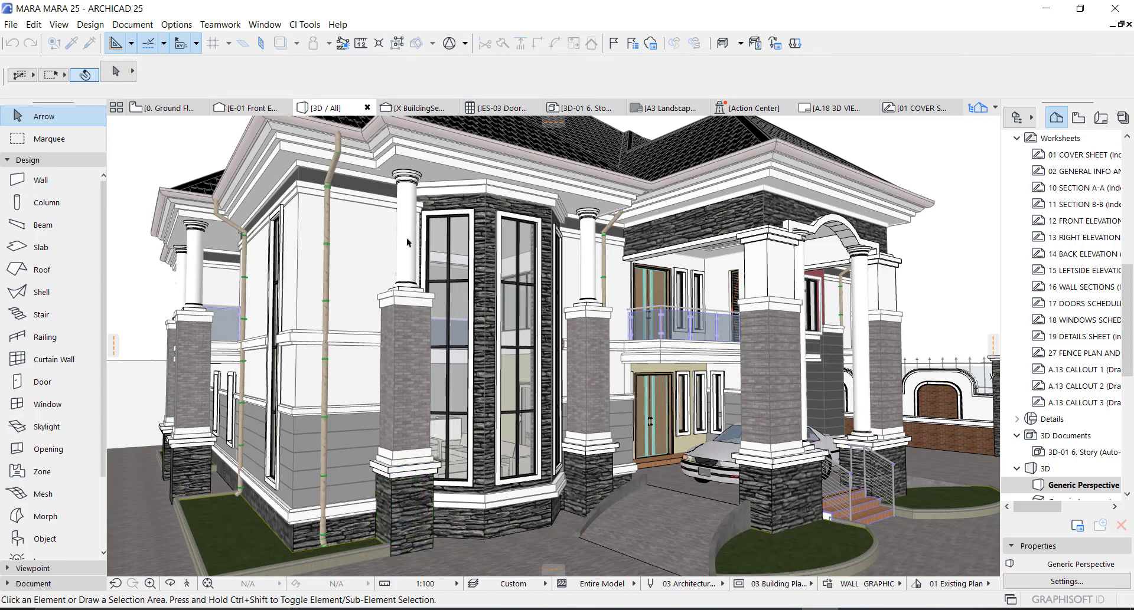
- Select the round column beside the bay window and turn off Suspend Groups to select its whole group
{"action": "left_click", "coordinate": [405, 209]}
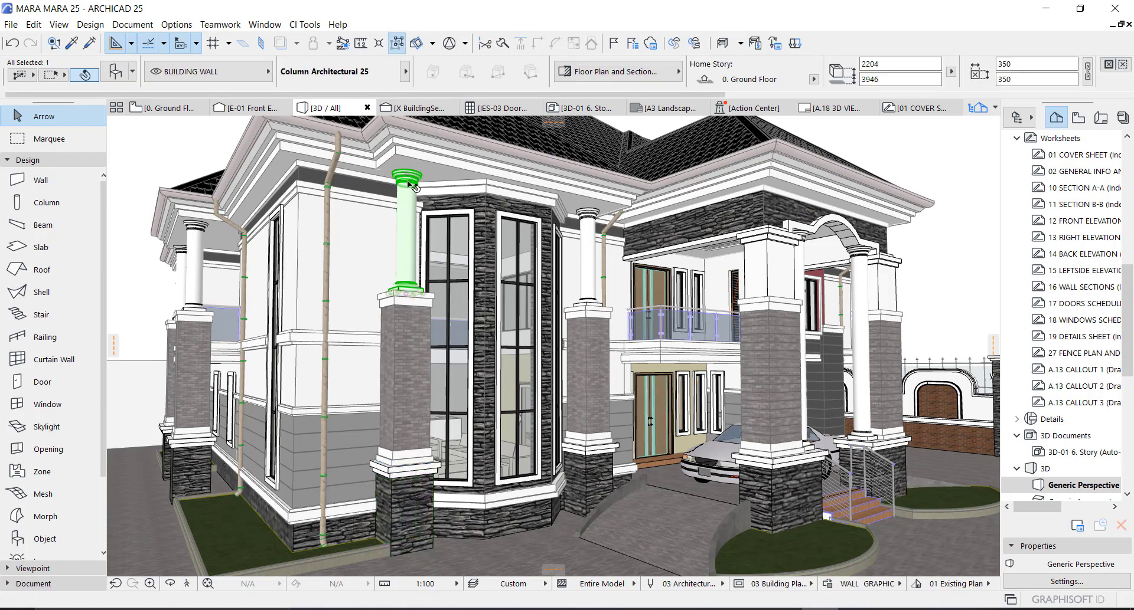
{"action": "left_click", "coordinate": [400, 45]}
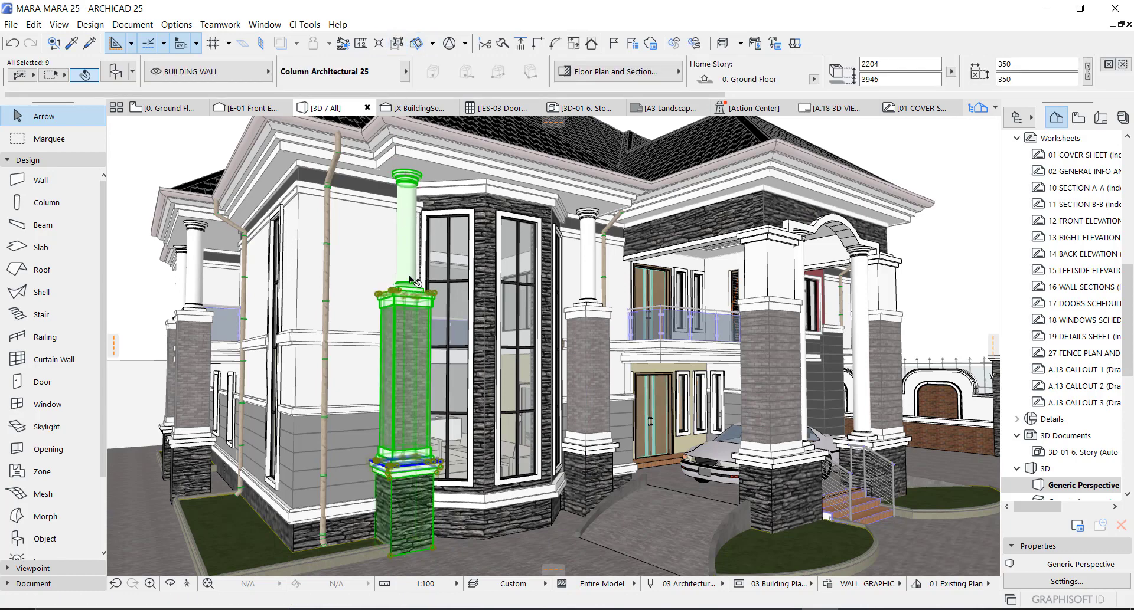
{"action": "mouse_move", "coordinate": [412, 283]}
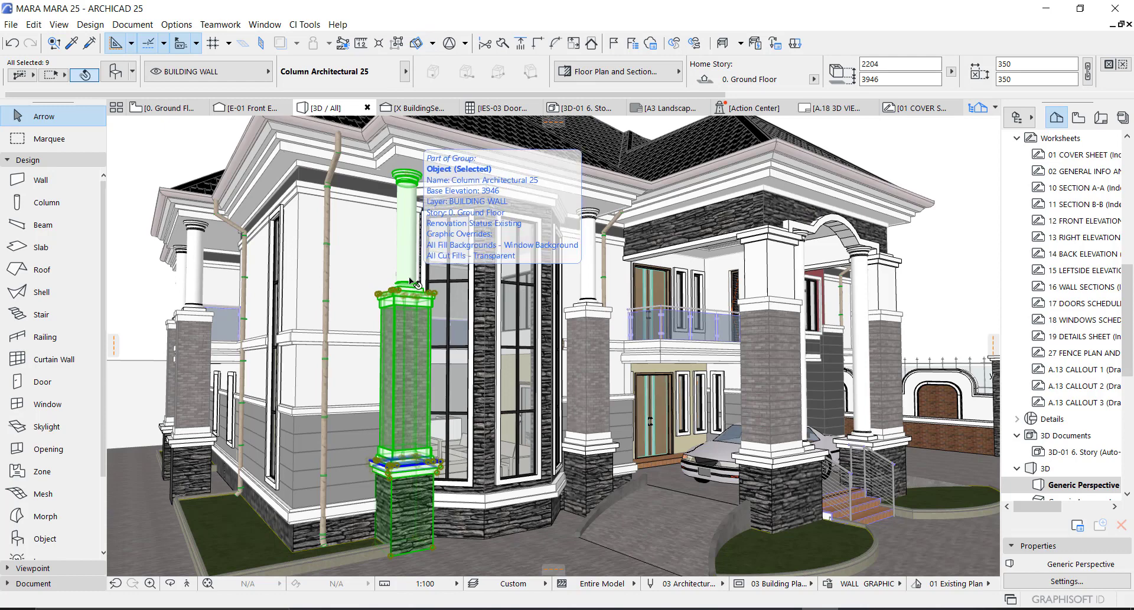
- Select the same grouped column in the ground floor plan, comparing the selection with the 3D view
{"action": "key", "text": "F2"}
{"action": "scroll", "coordinate": [472, 467], "scroll_direction": "up", "scroll_amount": 10}
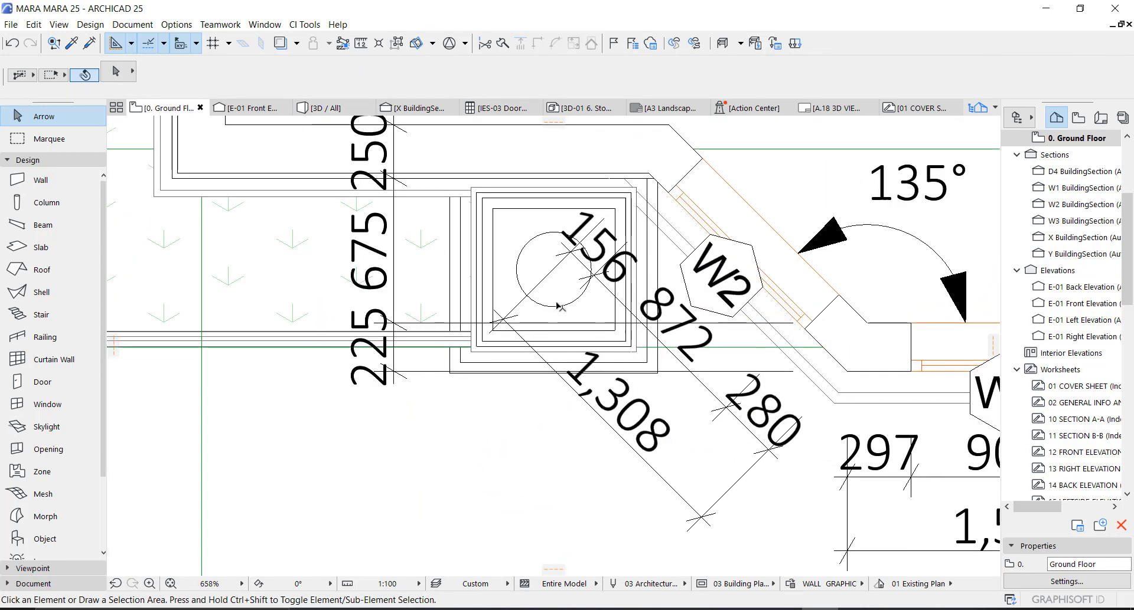
{"action": "left_click", "coordinate": [559, 306]}
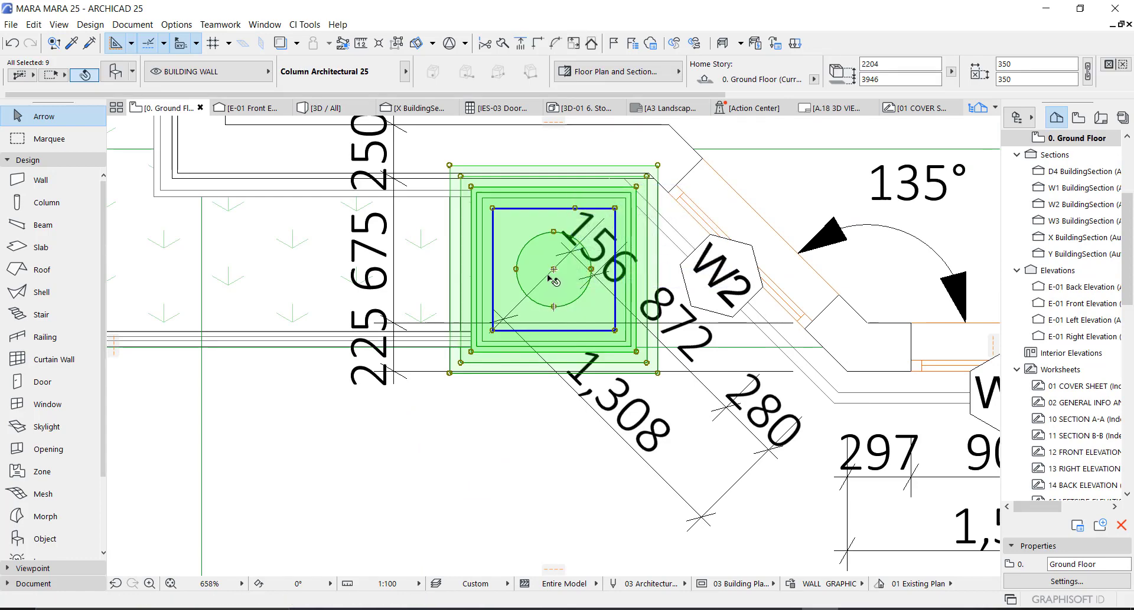
{"action": "key", "text": "F3"}
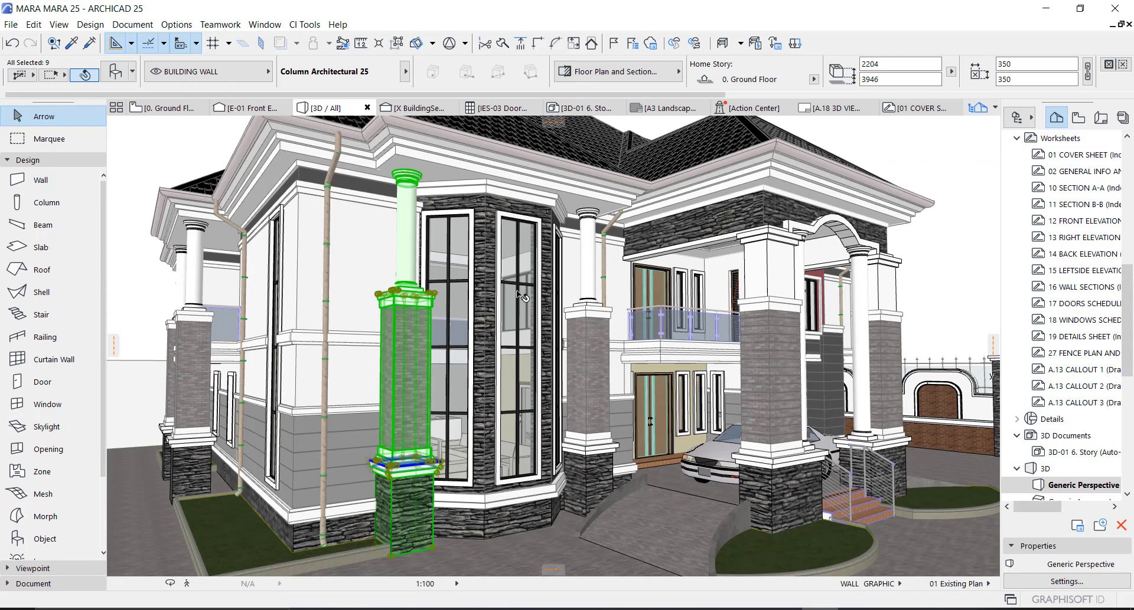
{"action": "key", "text": "F2"}
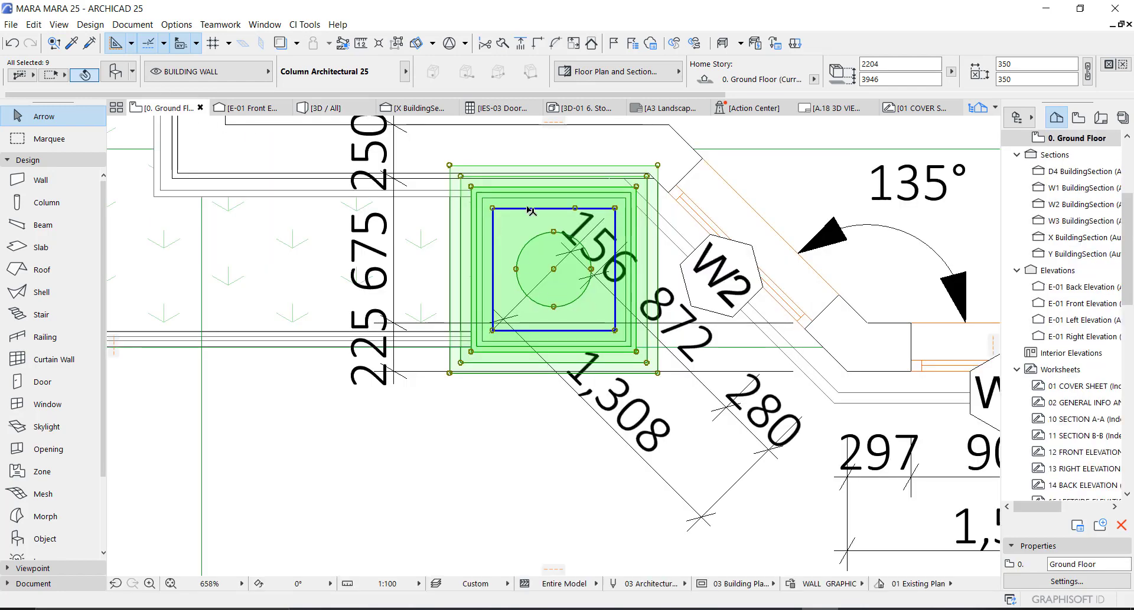
{"action": "mouse_move", "coordinate": [512, 213]}
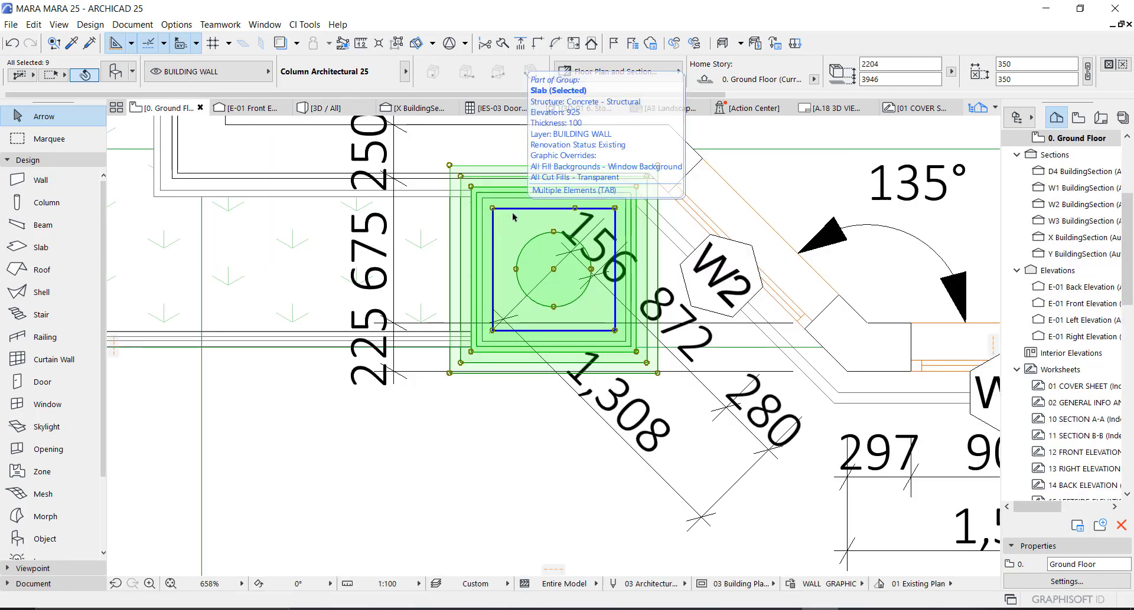
- Save the selected column group as a library object named COMPLEX COLUMN in the Embedded Library, then clear the selection
{"action": "left_click", "coordinate": [11, 25]}
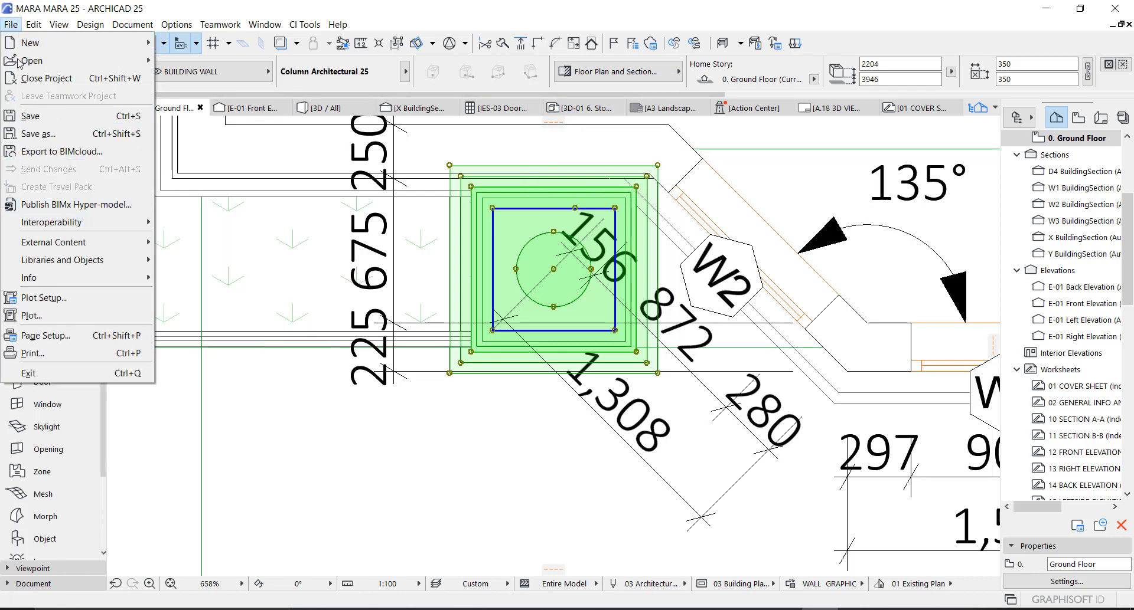
{"action": "mouse_move", "coordinate": [49, 247]}
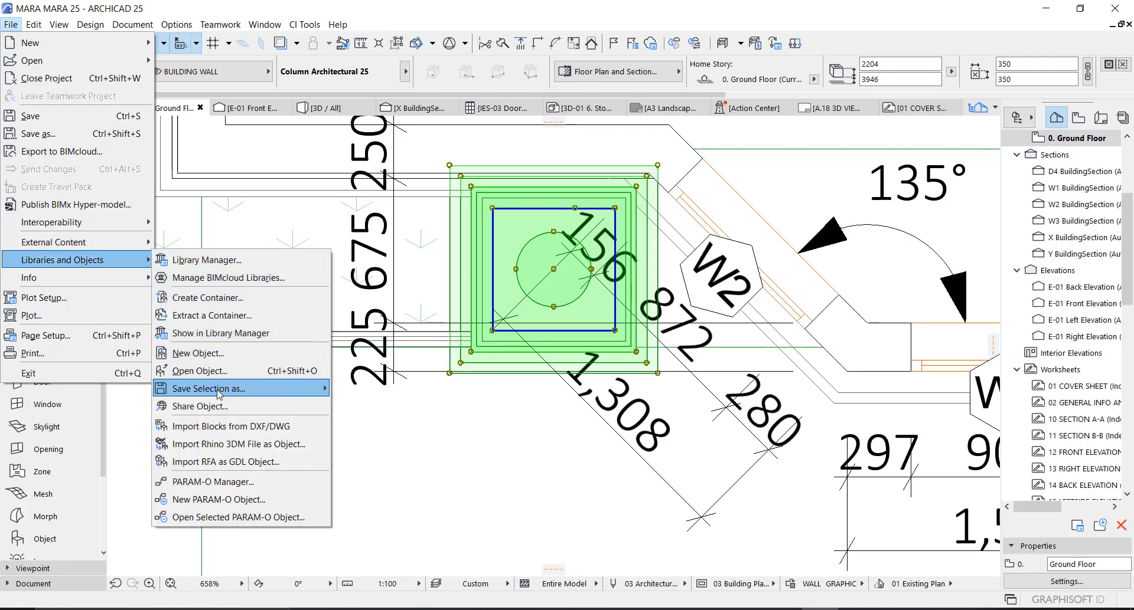
{"action": "mouse_move", "coordinate": [219, 391]}
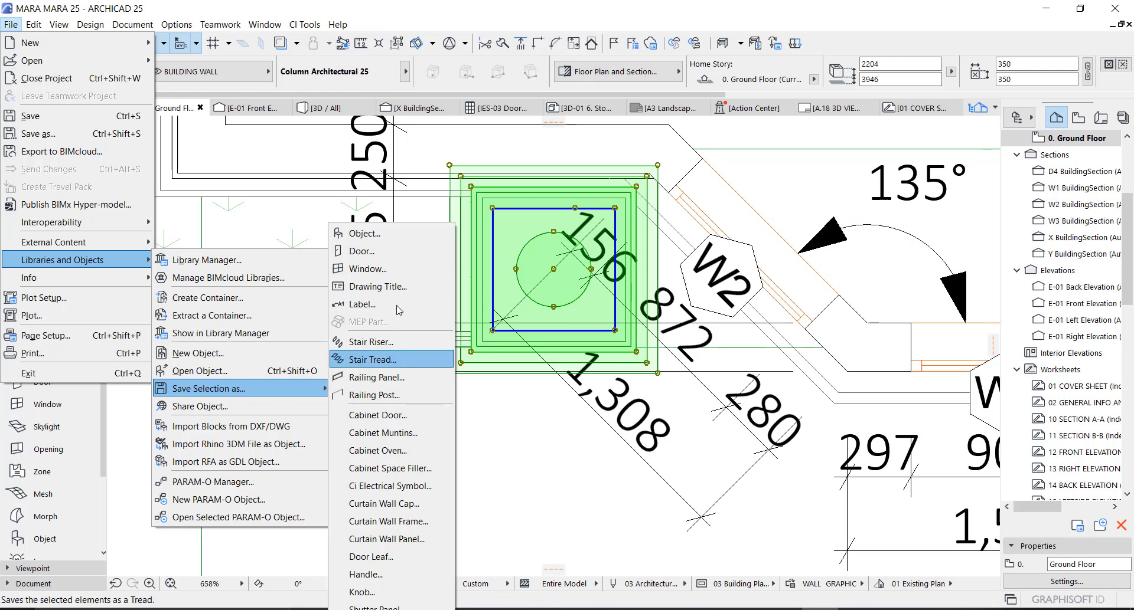
{"action": "left_click", "coordinate": [387, 239]}
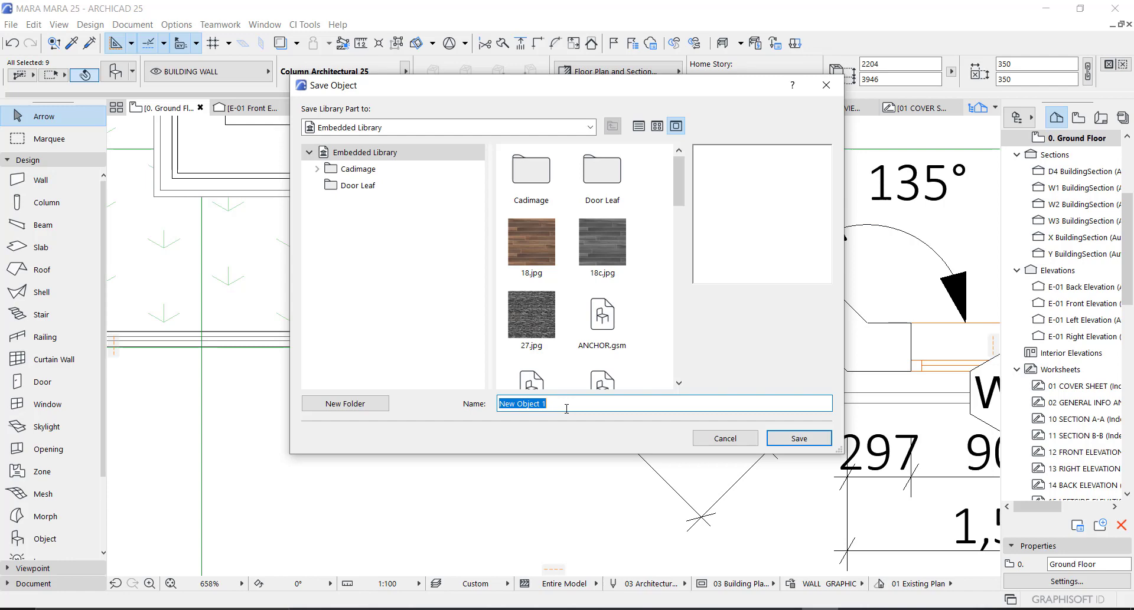
{"action": "type", "text": "COMPLET"}
{"action": "key", "text": "Return"}
{"action": "left_click", "coordinate": [283, 415]}
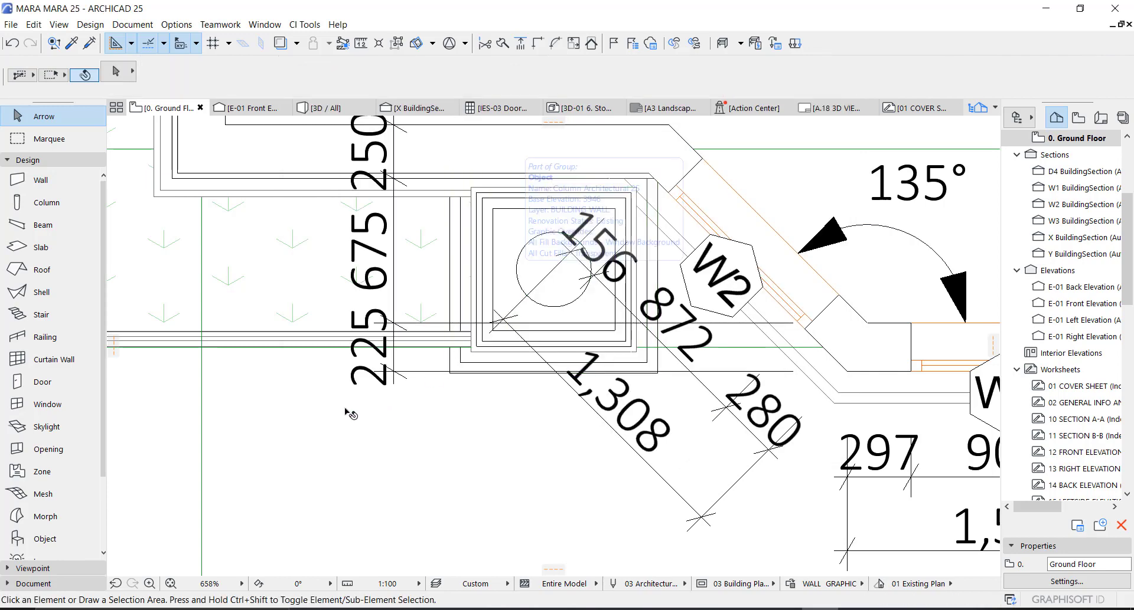
- Place the COMPLEX COLUMN object from the Embedded Library in the open area outside the bay window on the ground floor plan
{"action": "left_click", "coordinate": [45, 539]}
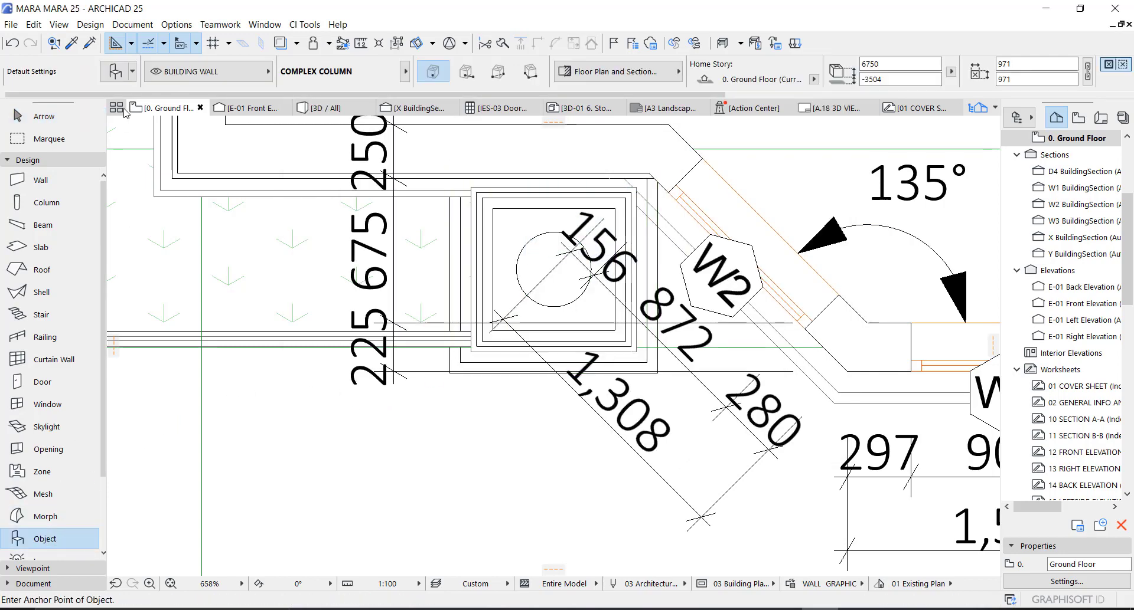
{"action": "left_click", "coordinate": [120, 73]}
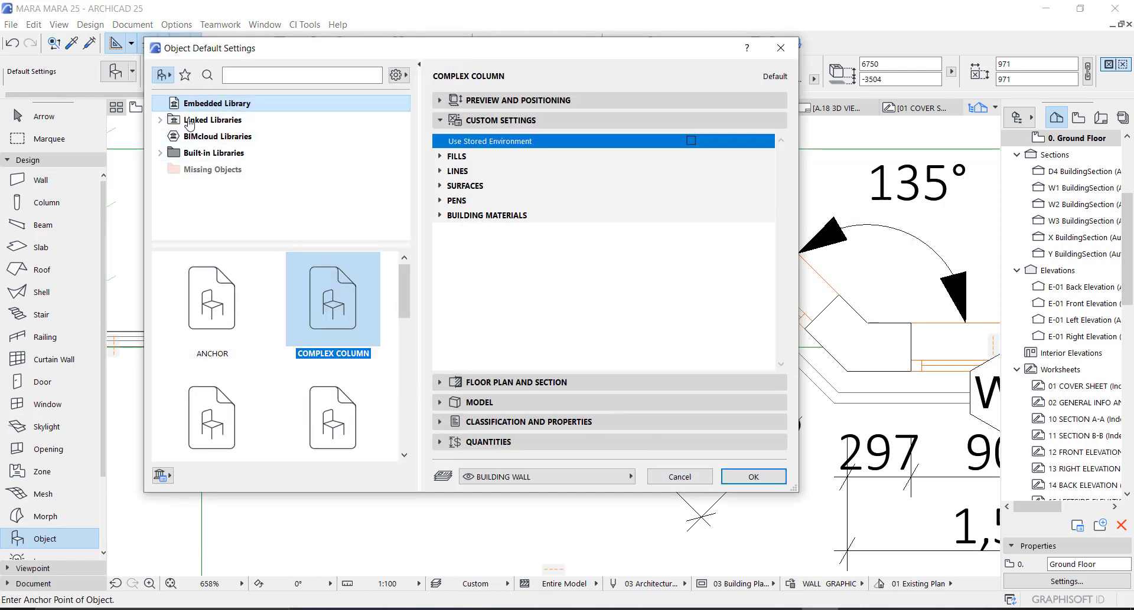
{"action": "left_click", "coordinate": [754, 476]}
{"action": "scroll", "coordinate": [539, 304], "scroll_direction": "down", "scroll_amount": 5}
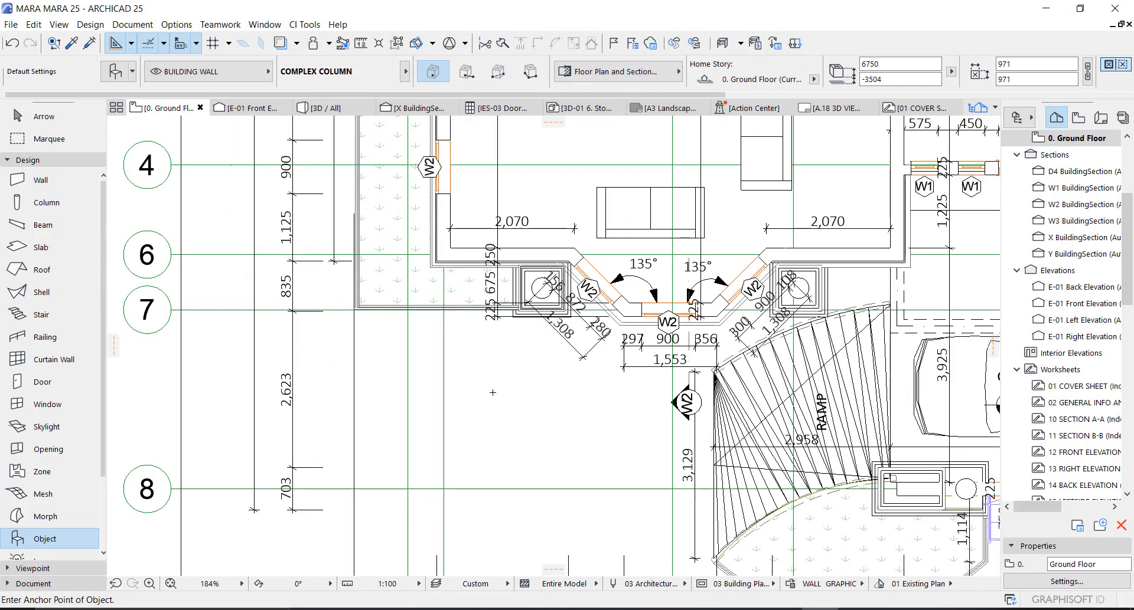
{"action": "left_click", "coordinate": [492, 392]}
{"action": "key", "text": "Escape"}
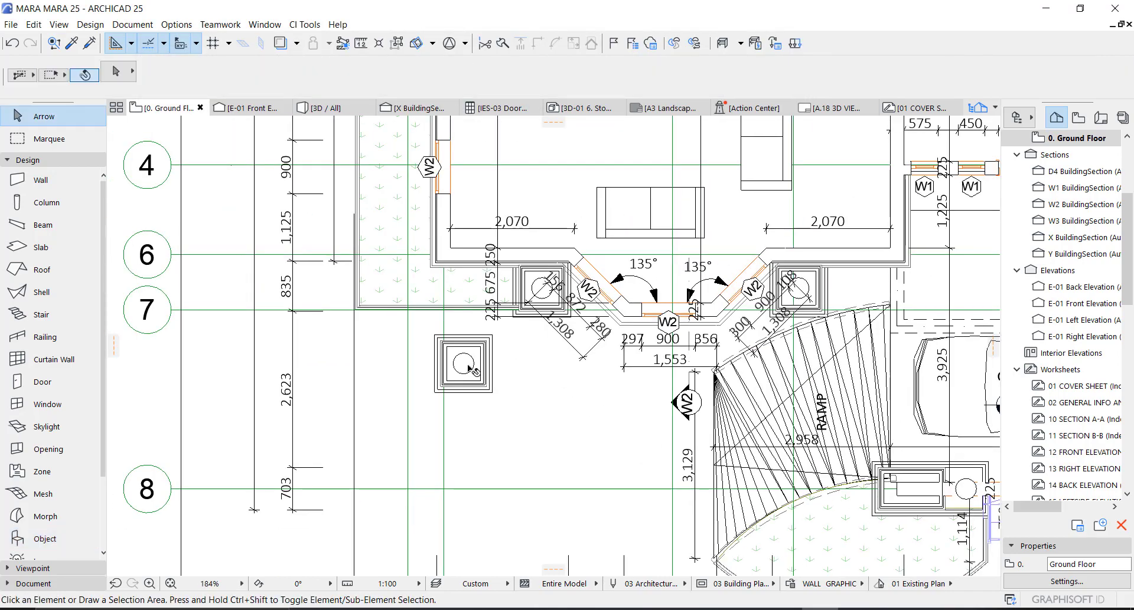
- In the 3D view, set the elevation of the placed COMPLEX COLUMN object to 0 and deselect it
{"action": "key", "text": "F3"}
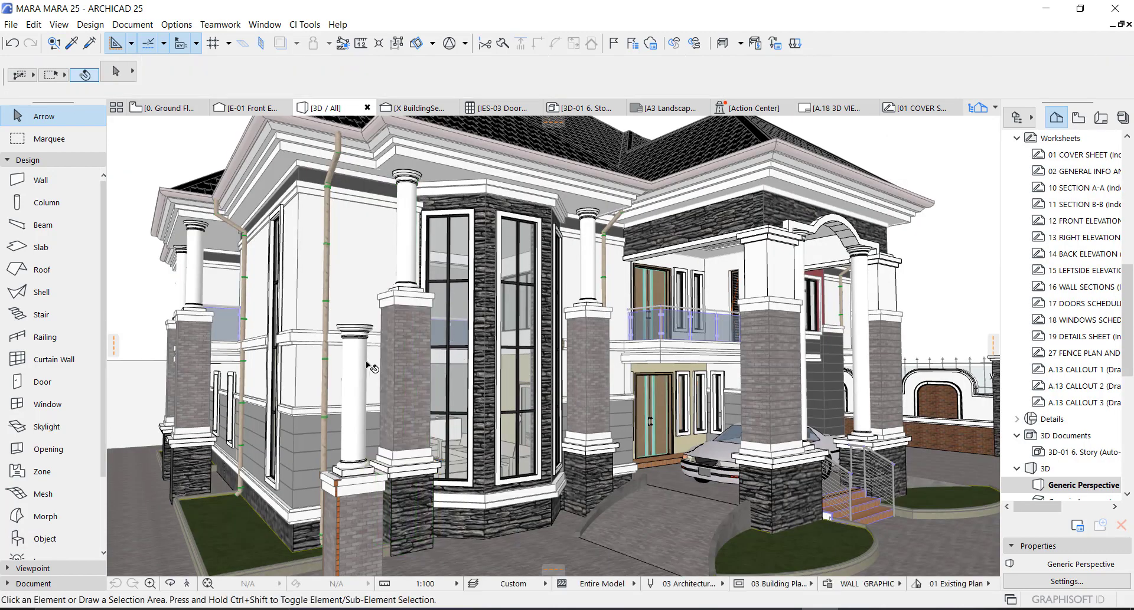
{"action": "middle_click_drag", "start_coordinate": [372, 367], "coordinate": [345, 372], "text": "shift"}
{"action": "left_click", "coordinate": [345, 419]}
{"action": "left_click", "coordinate": [892, 79]}
{"action": "type", "text": "0"}
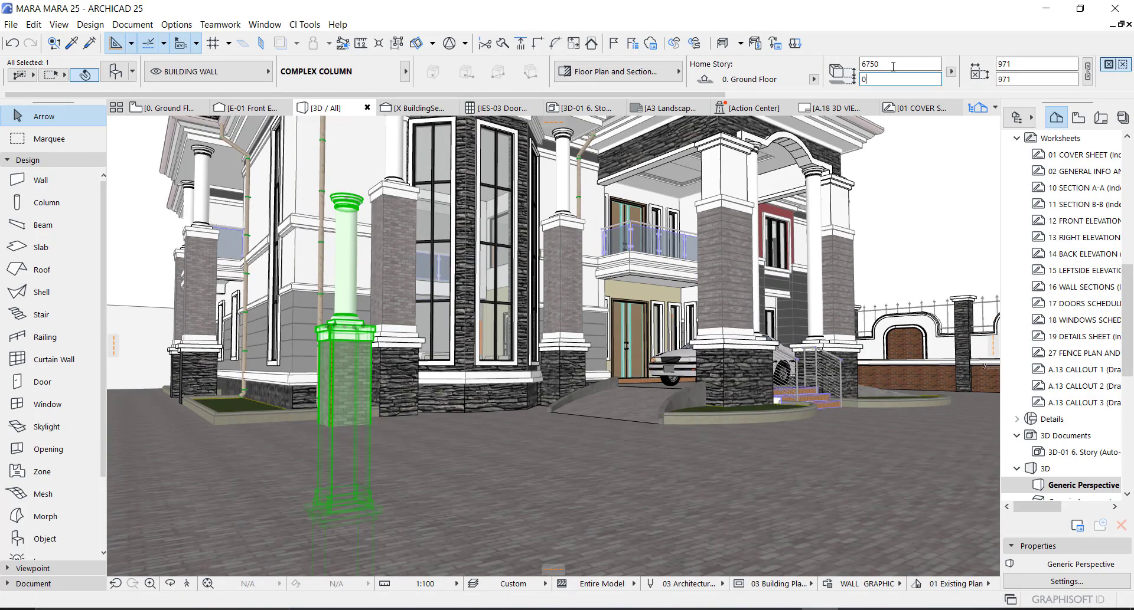
{"action": "key", "text": "Return"}
{"action": "scroll", "coordinate": [419, 345], "scroll_direction": "up", "scroll_amount": 2}
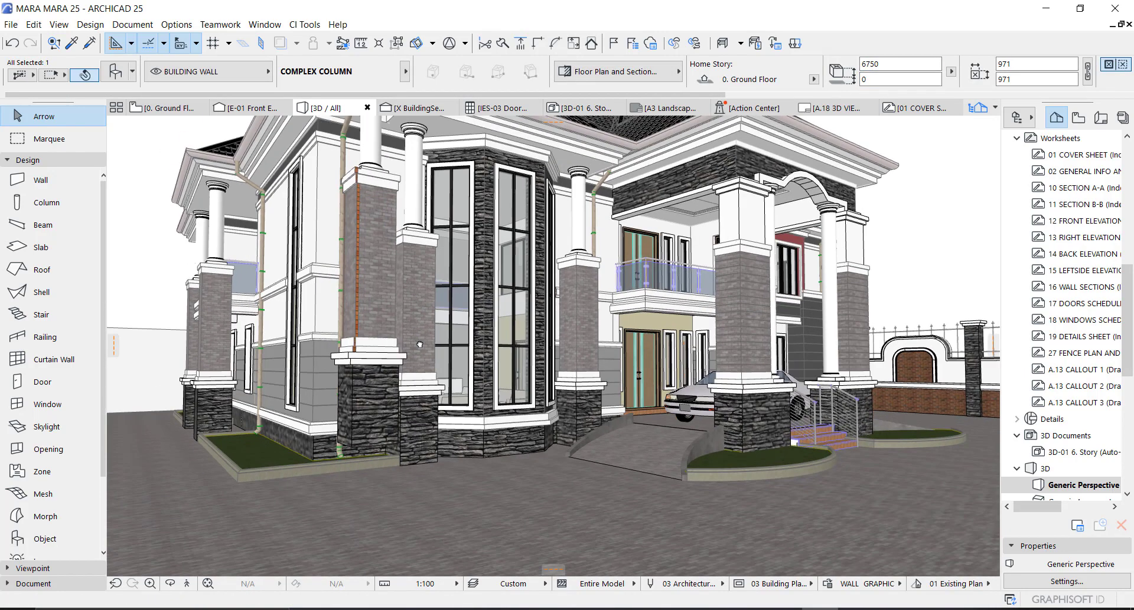
{"action": "scroll", "coordinate": [419, 344], "scroll_direction": "up", "scroll_amount": 2}
{"action": "key", "text": "Escape"}
- Inspect the brick corner of the placed column object up close and compare it with the original grouped column
{"action": "scroll", "coordinate": [380, 227], "scroll_direction": "up", "scroll_amount": 3}
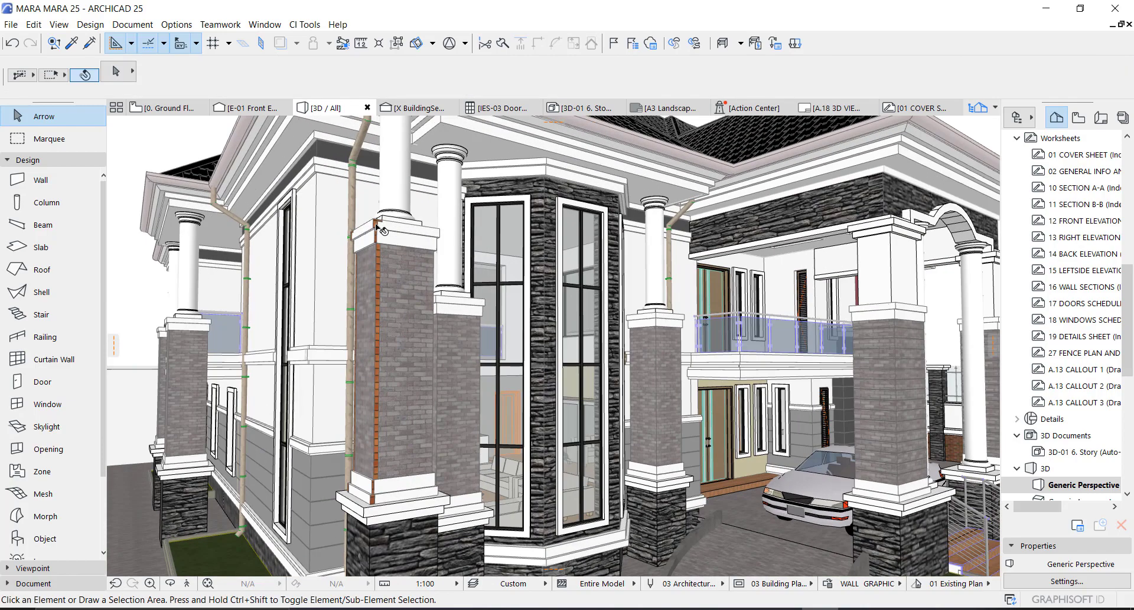
{"action": "scroll", "coordinate": [381, 227], "scroll_direction": "up", "scroll_amount": 2}
{"action": "mouse_move", "coordinate": [371, 242]}
{"action": "middle_mouse_down", "text": "shift"}
{"action": "mouse_move", "coordinate": [461, 305]}
{"action": "mouse_move", "coordinate": [672, 275]}
{"action": "mouse_move", "coordinate": [368, 254]}
{"action": "middle_mouse_up", "text": "shift"}
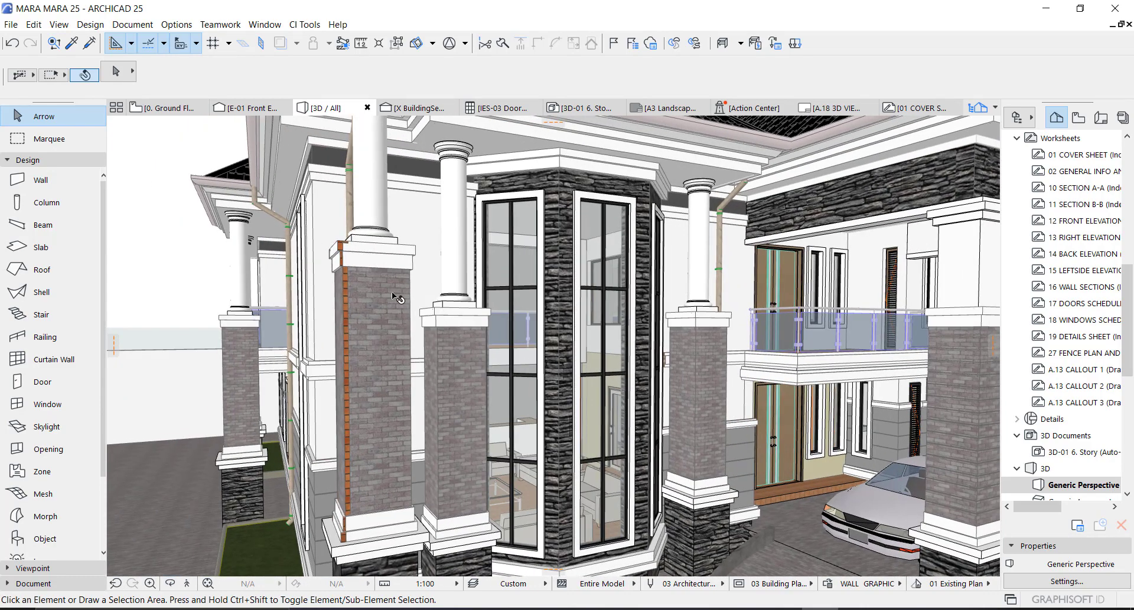
{"action": "left_click", "coordinate": [460, 334]}
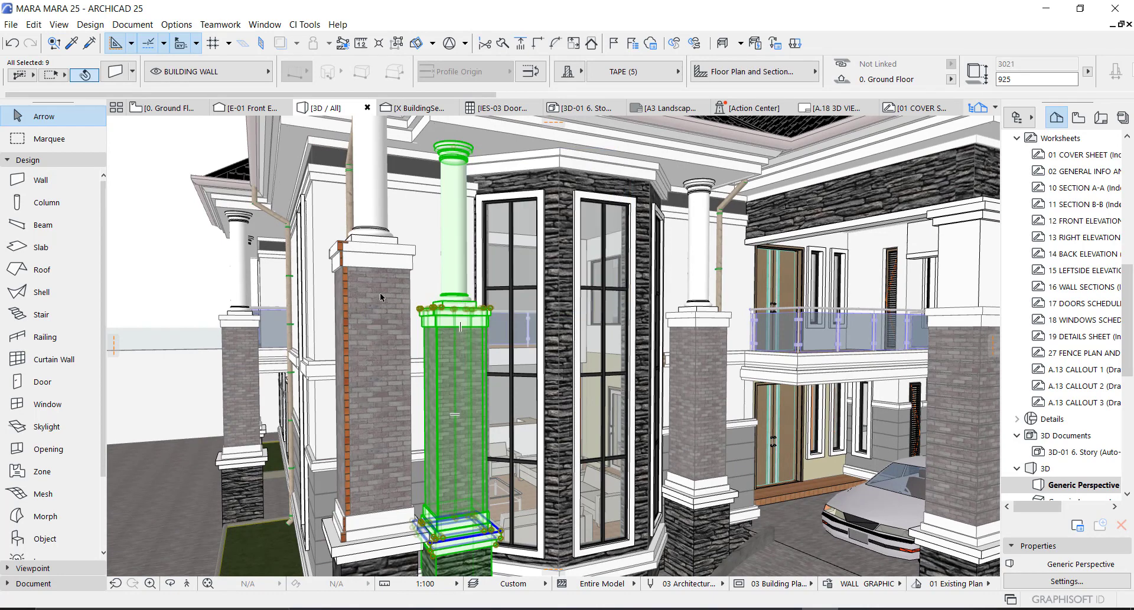
{"action": "mouse_move", "coordinate": [454, 340]}
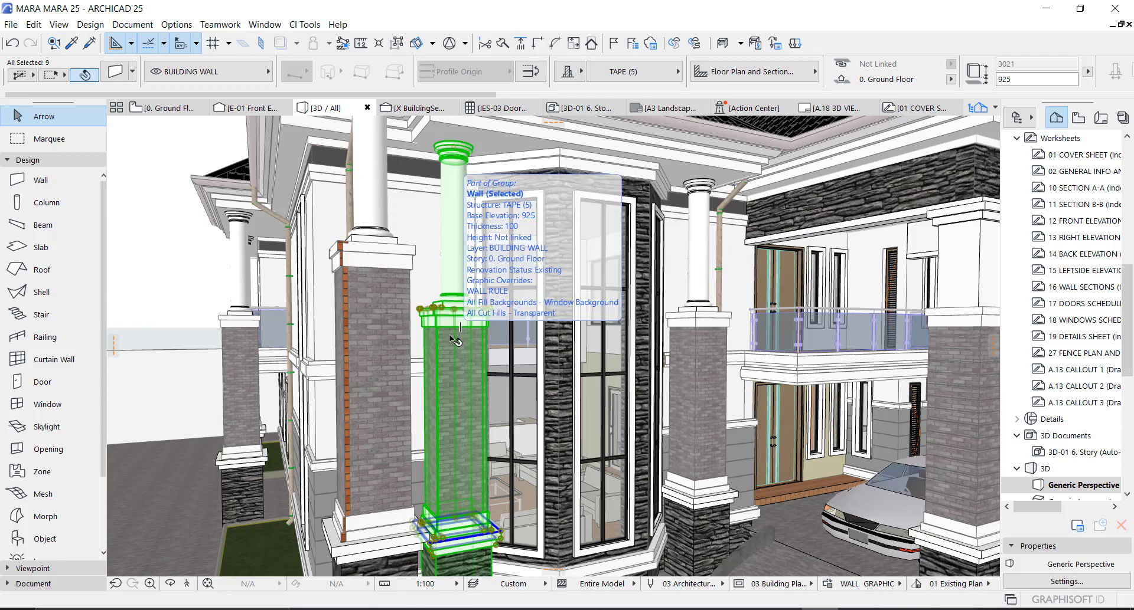
- Copy the original column group in the floor plan to the open area near the placed COMPLEX COLUMN object
{"action": "key", "text": "F2"}
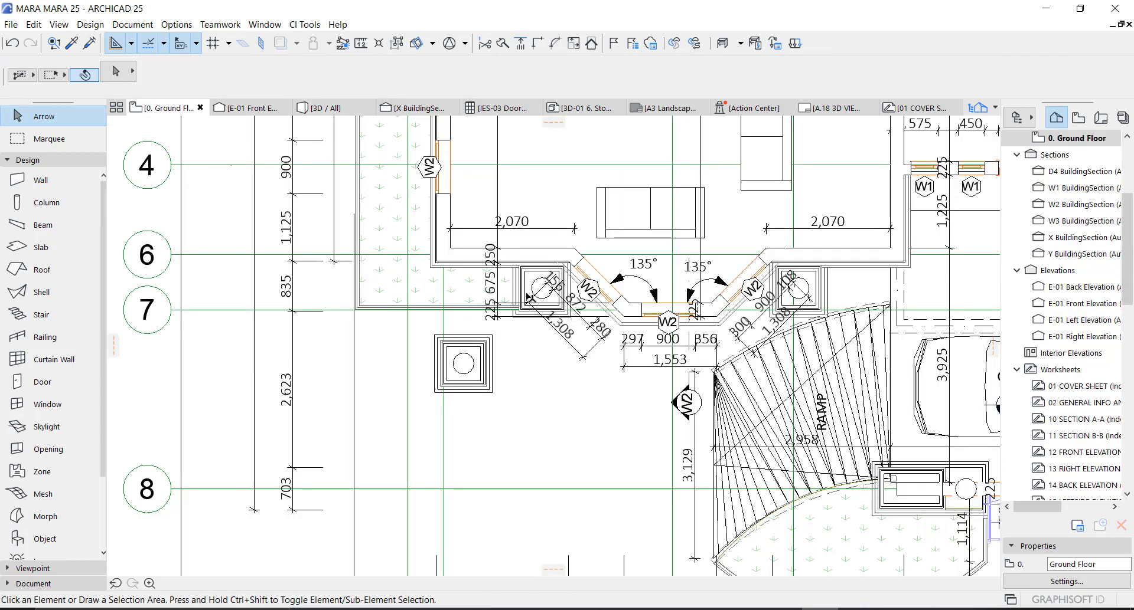
{"action": "left_click", "coordinate": [540, 288]}
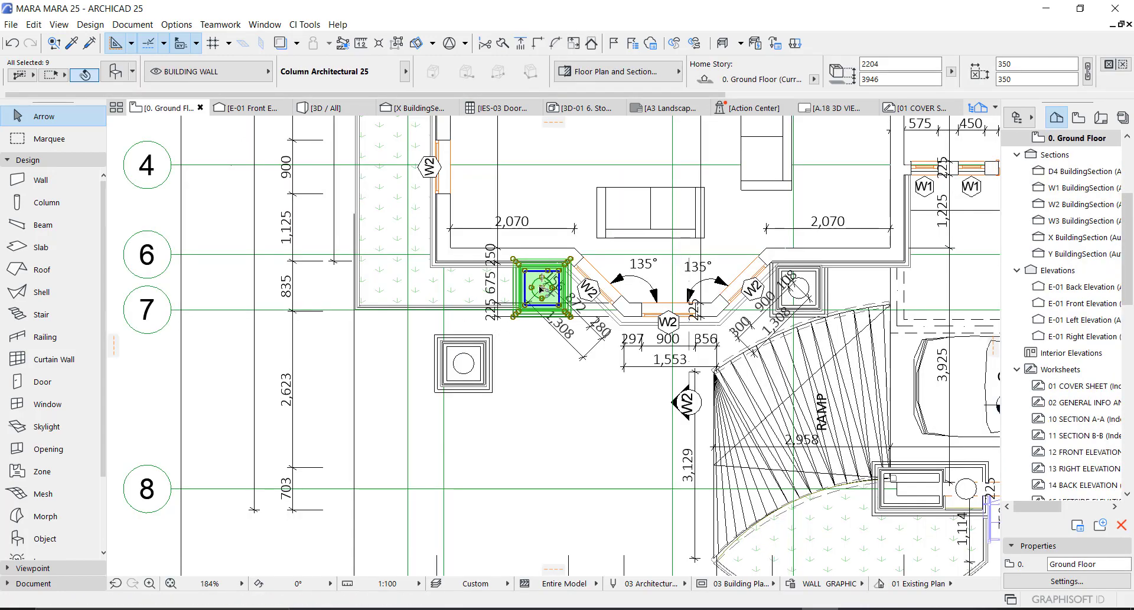
{"action": "left_click_drag", "start_coordinate": [539, 288], "coordinate": [495, 443]}
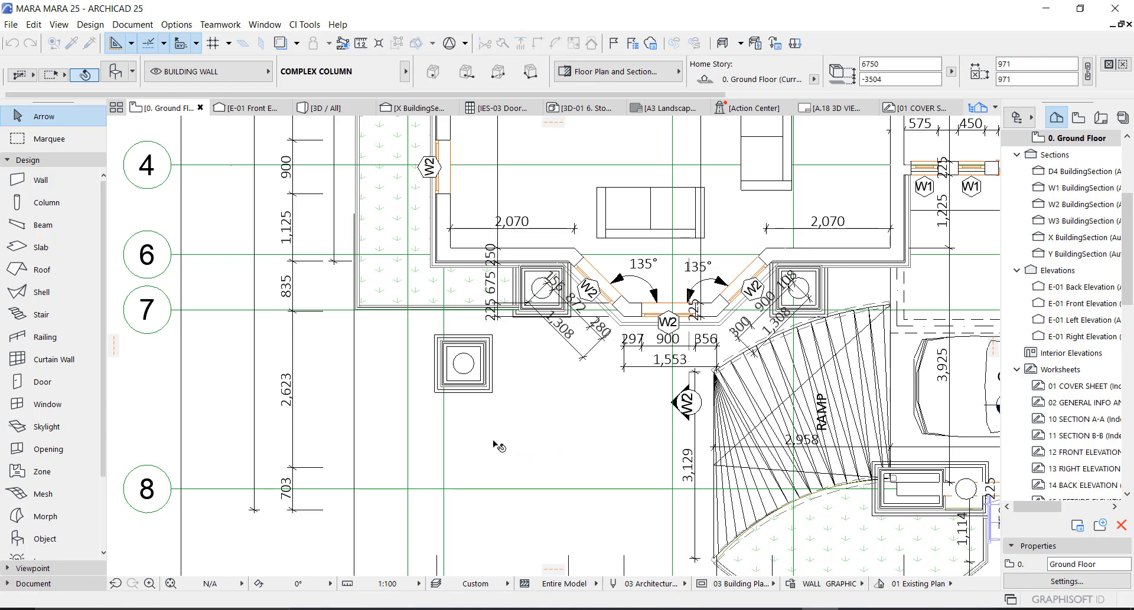
{"action": "left_click", "coordinate": [498, 447]}
{"action": "key", "text": "Escape"}
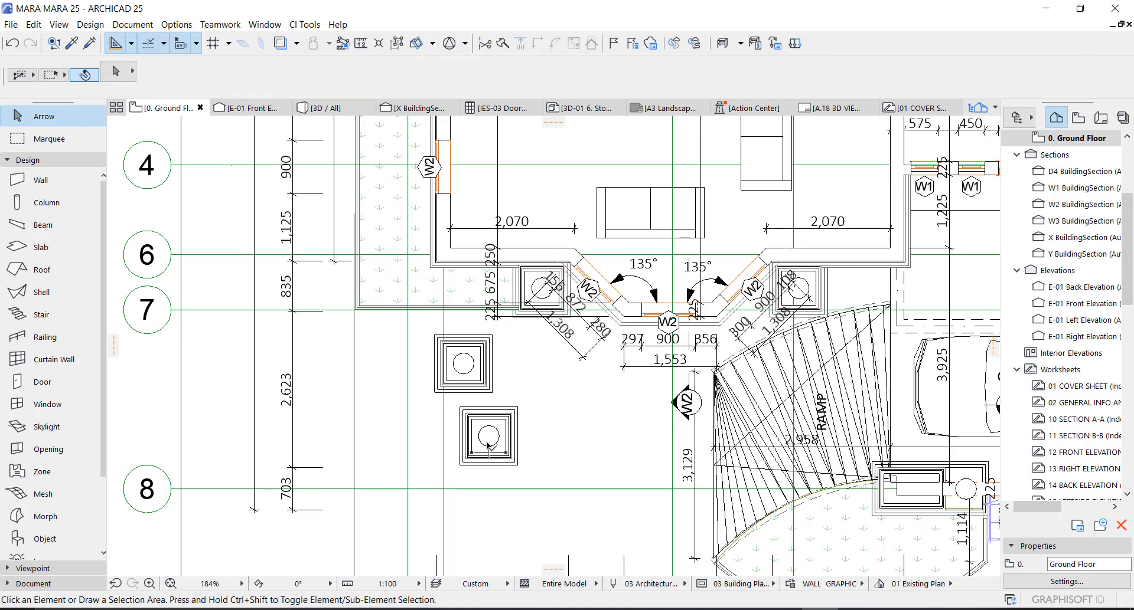
- Convert the copied column group into morphs and accept deletion of the original elements
{"action": "left_click", "coordinate": [488, 446]}
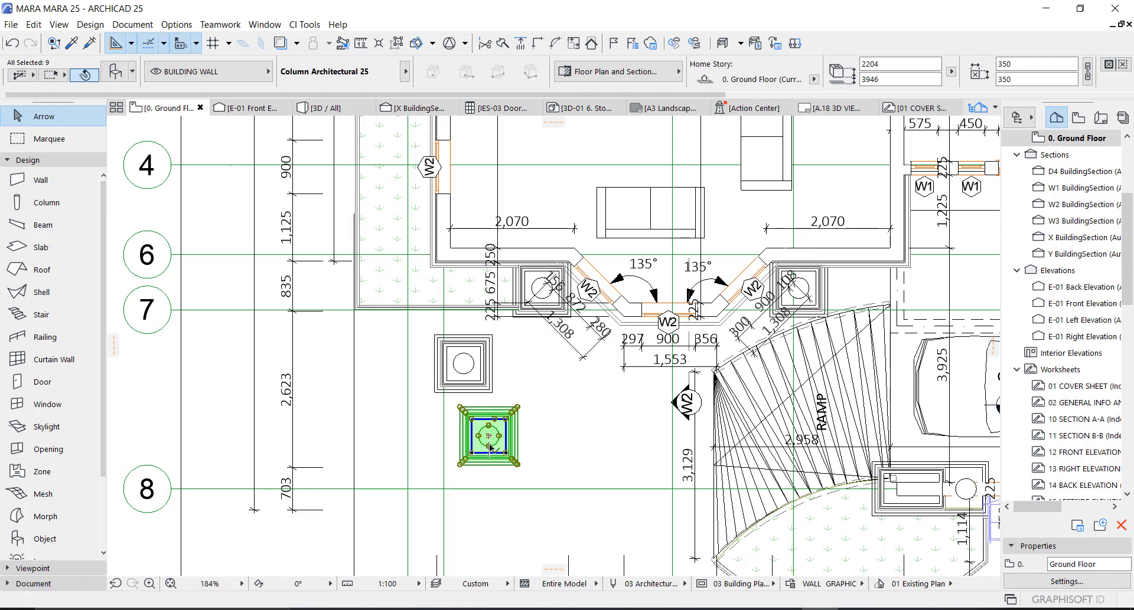
{"action": "right_click", "coordinate": [485, 440]}
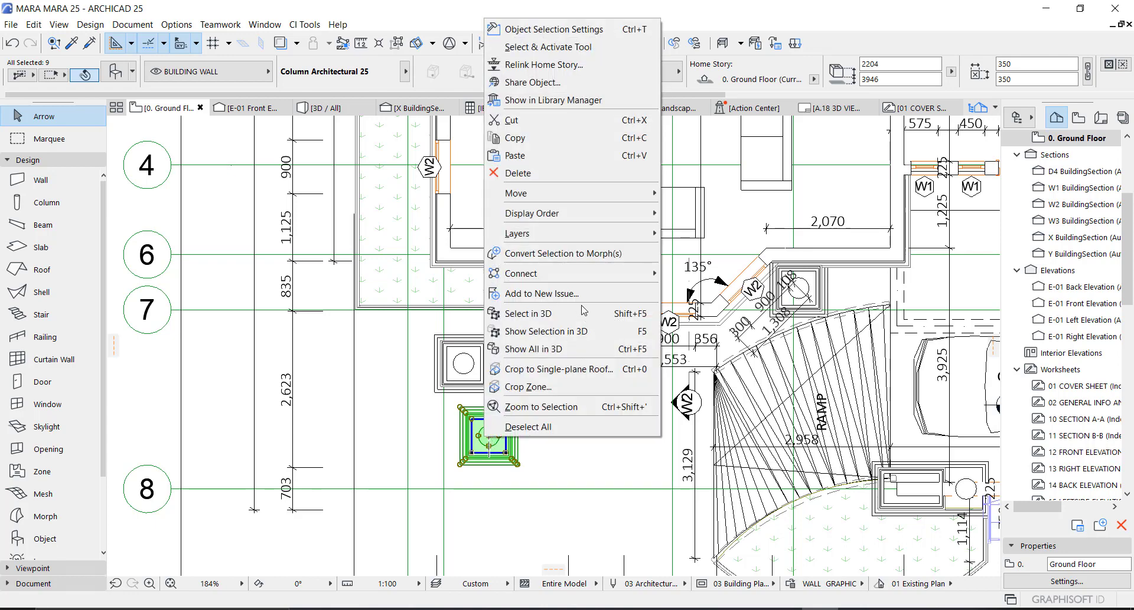
{"action": "left_click", "coordinate": [641, 253]}
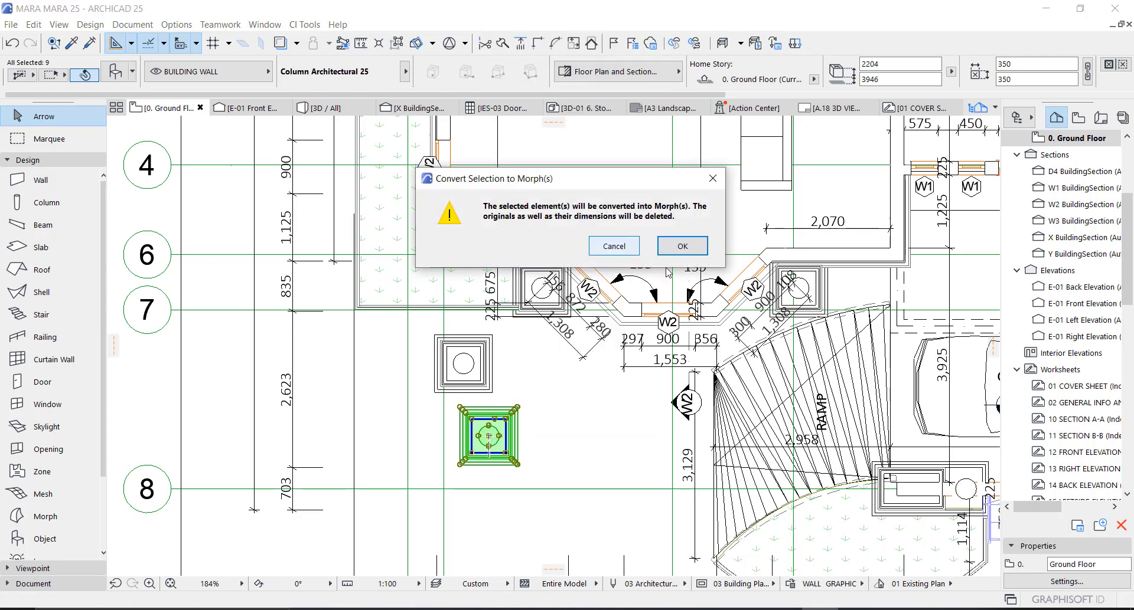
{"action": "left_click", "coordinate": [682, 250]}
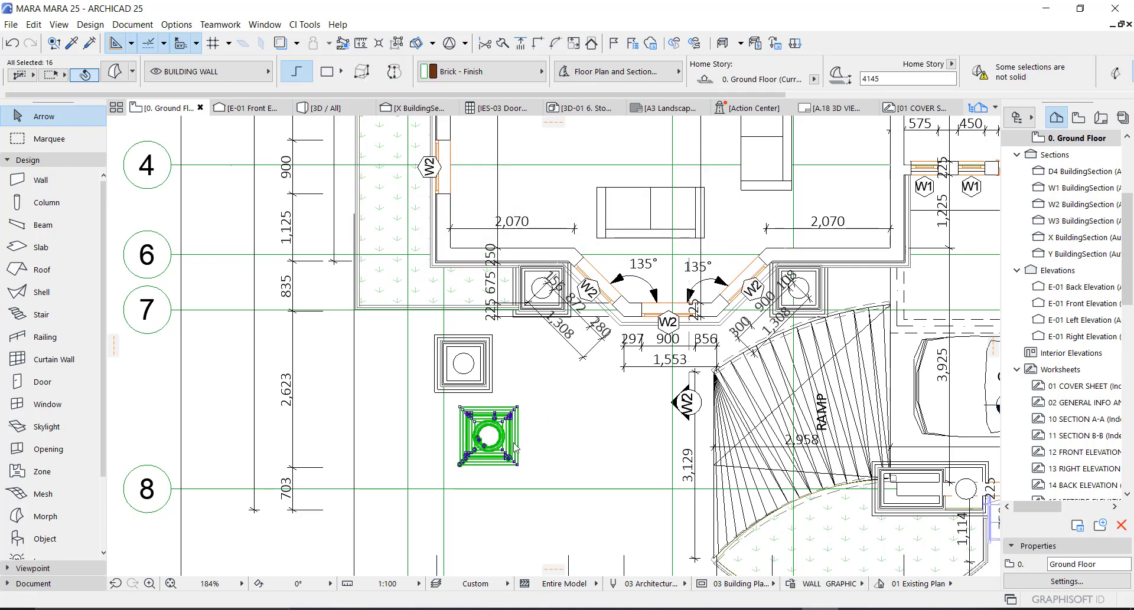
- Merge all morphs of the copied column in the 3D view with a Boolean Union
{"action": "key", "text": "F3"}
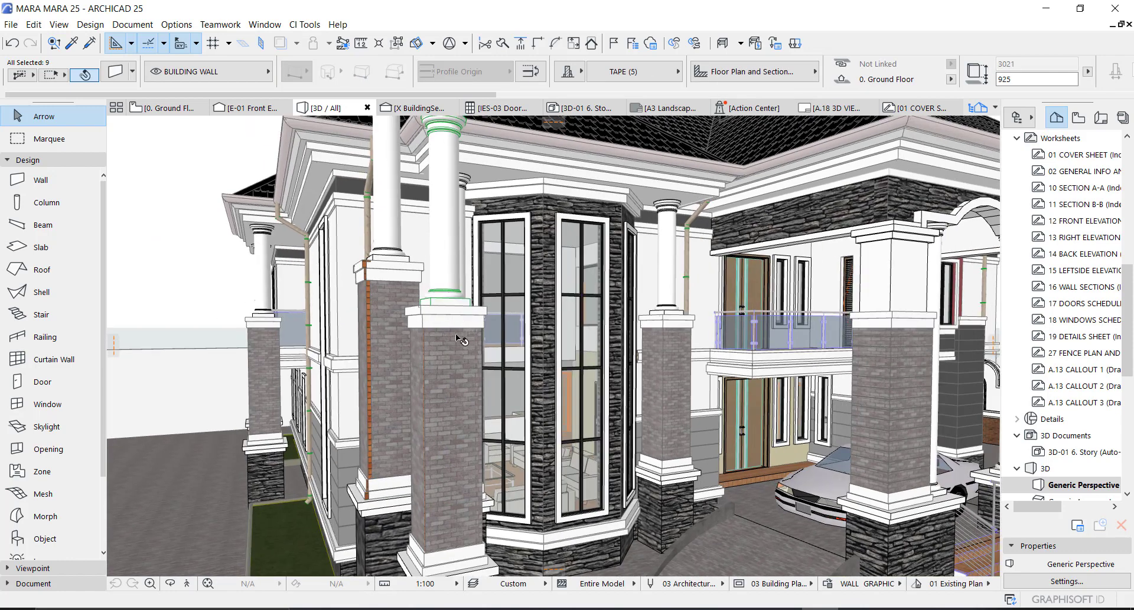
{"action": "middle_click_drag", "start_coordinate": [481, 353], "coordinate": [455, 376], "text": "shift"}
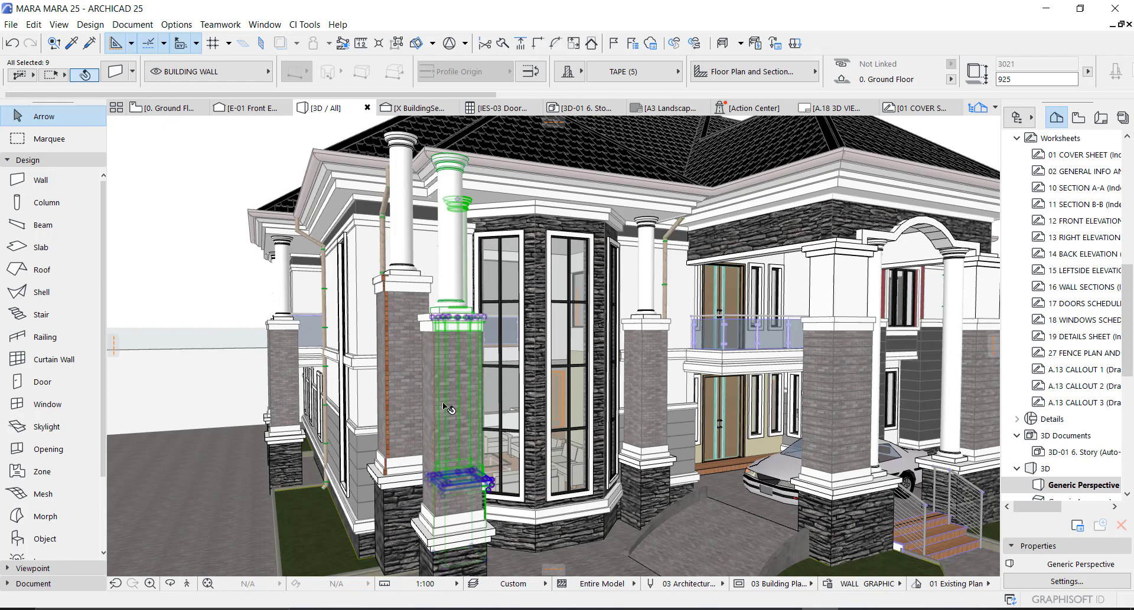
{"action": "key", "text": "Escape"}
{"action": "left_click", "coordinate": [440, 384]}
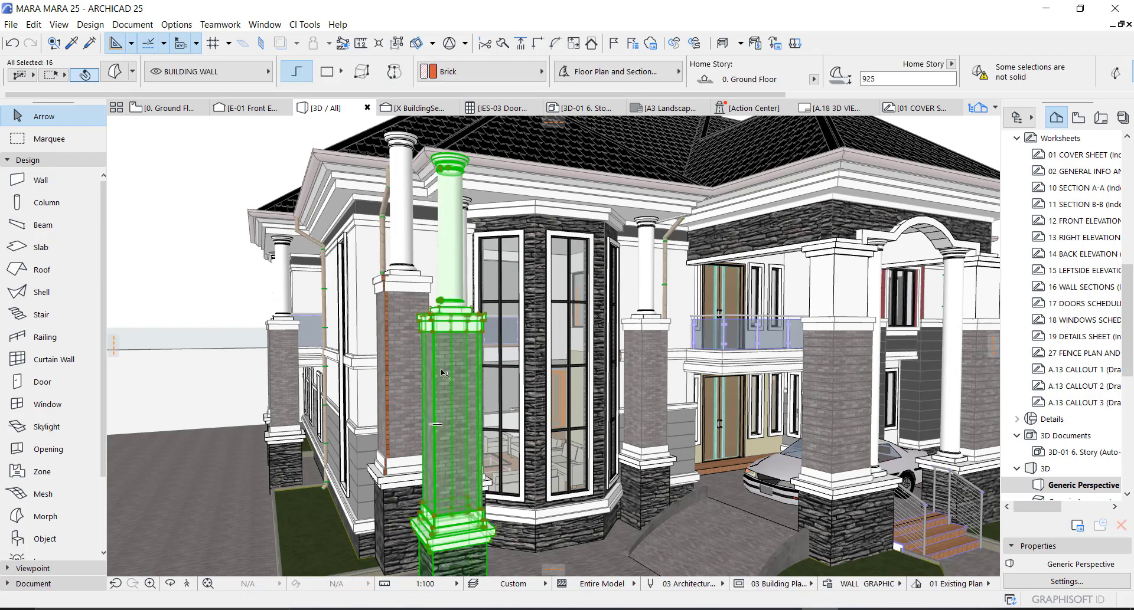
{"action": "right_click", "coordinate": [443, 373]}
{"action": "mouse_move", "coordinate": [543, 377]}
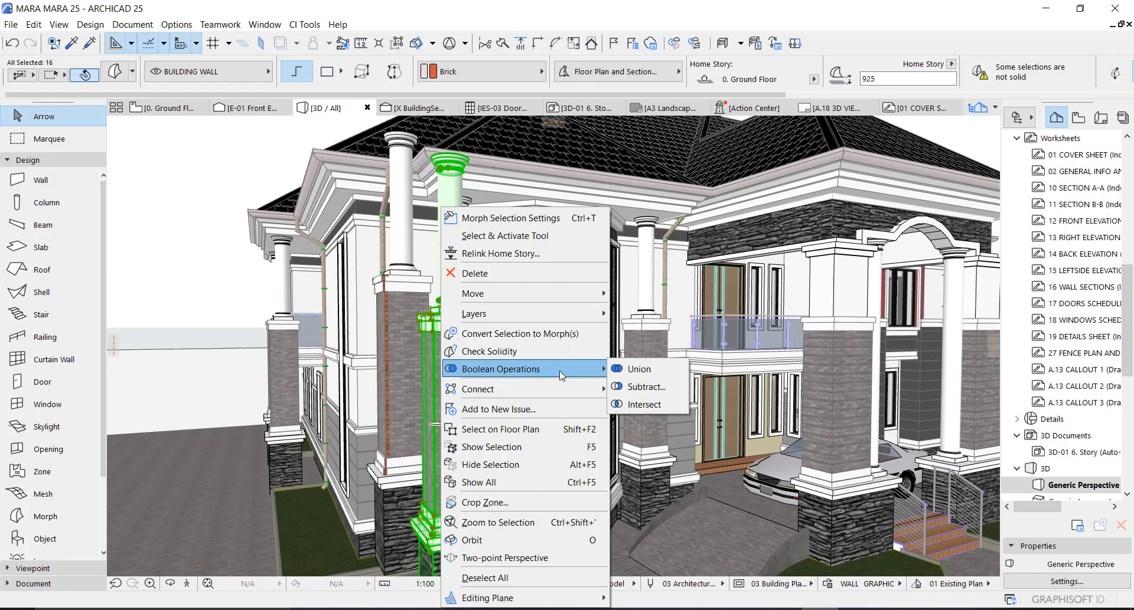
{"action": "left_click", "coordinate": [639, 370]}
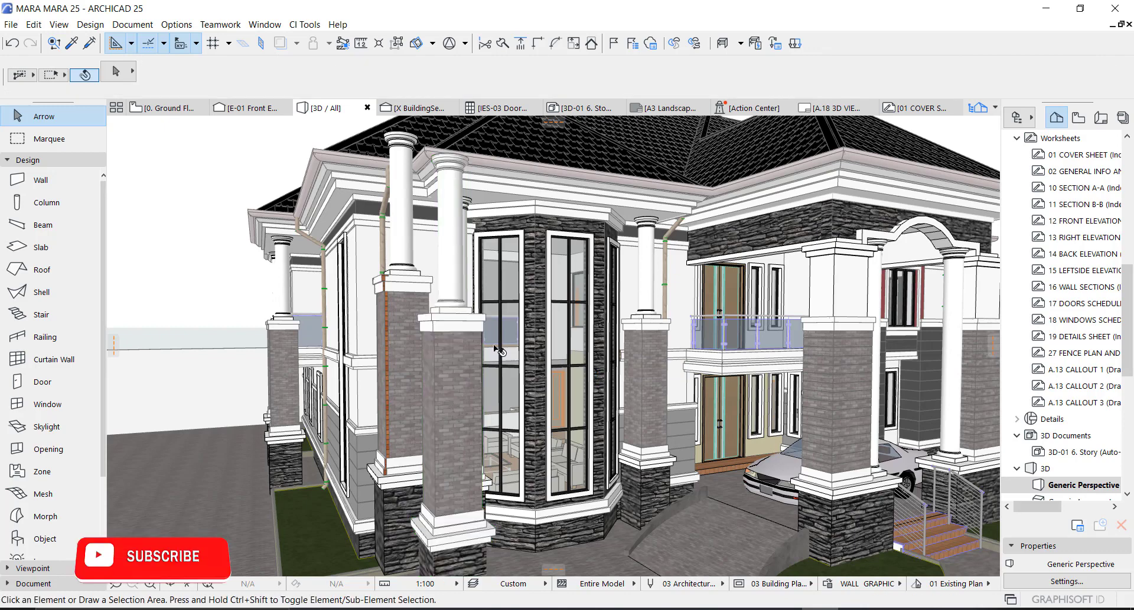
- Select the merged column morph in the Ground Floor plan and start saving the selection as a library object
{"action": "left_click", "coordinate": [451, 339]}
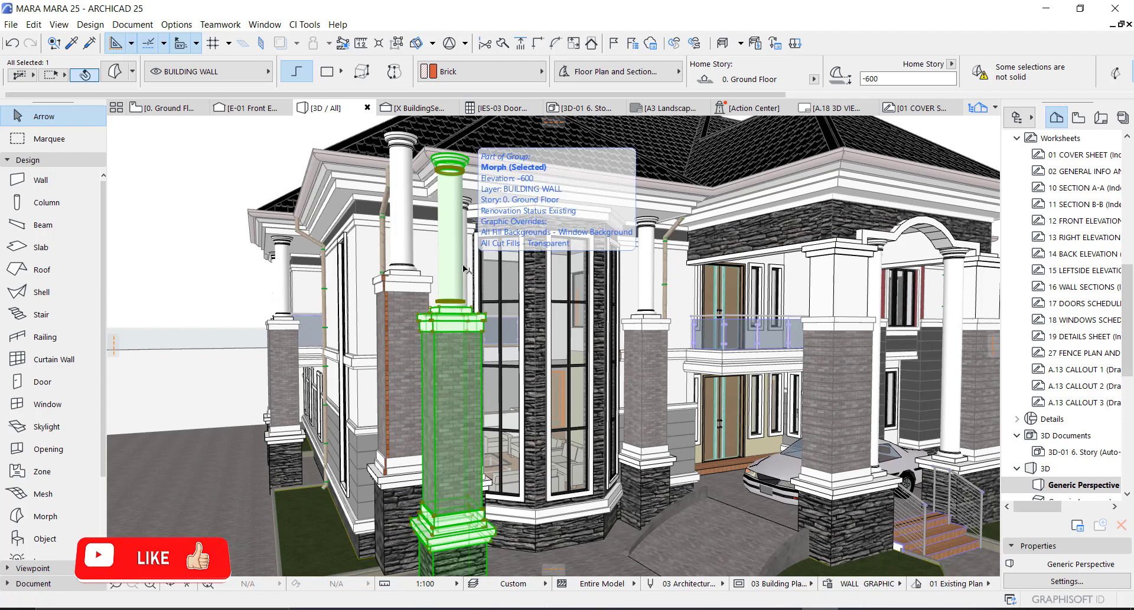
{"action": "key", "text": "F2"}
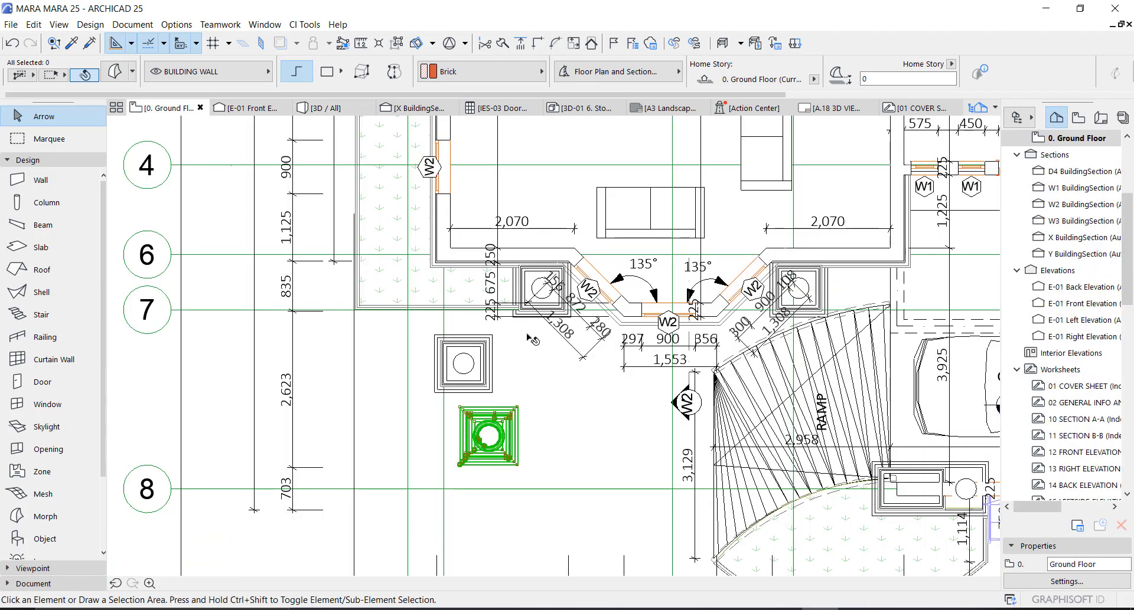
{"action": "key", "text": "Escape"}
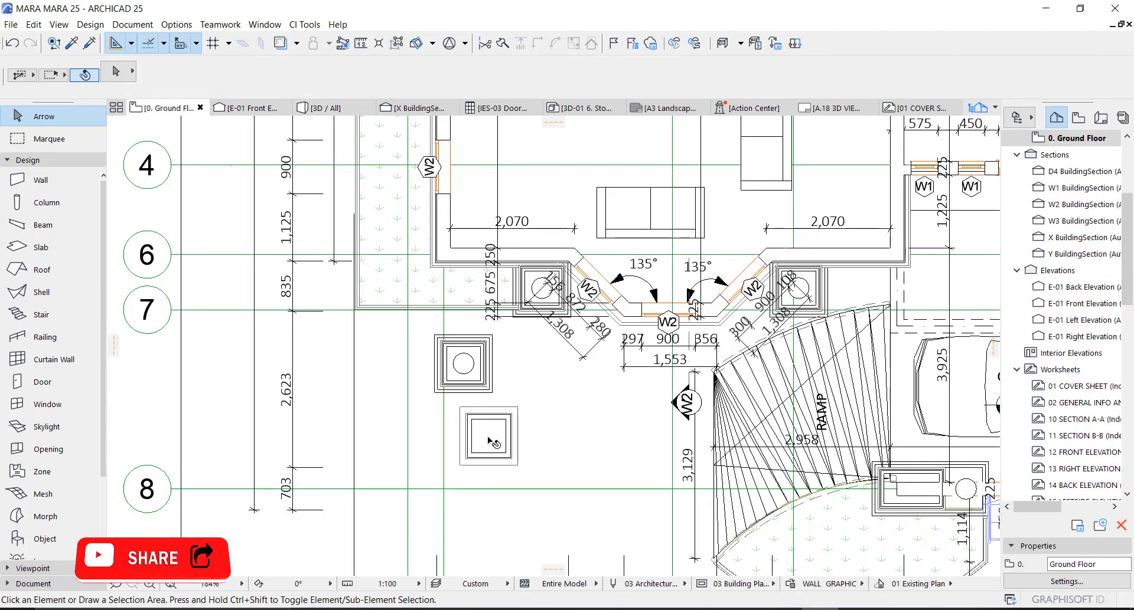
{"action": "left_click", "coordinate": [487, 438]}
{"action": "left_click", "coordinate": [11, 25]}
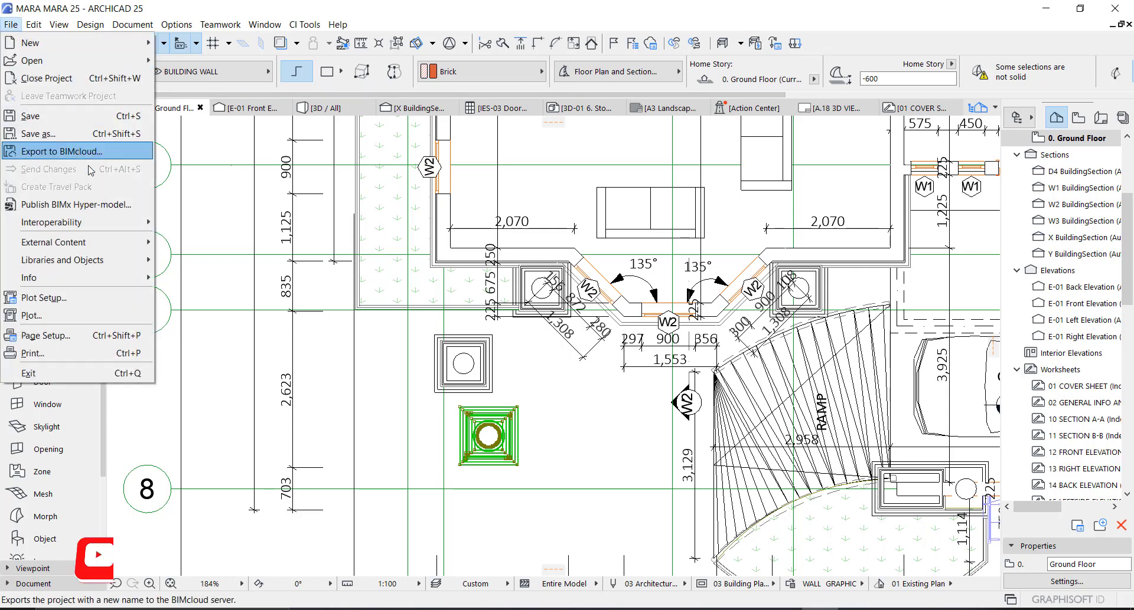
{"action": "mouse_move", "coordinate": [100, 260]}
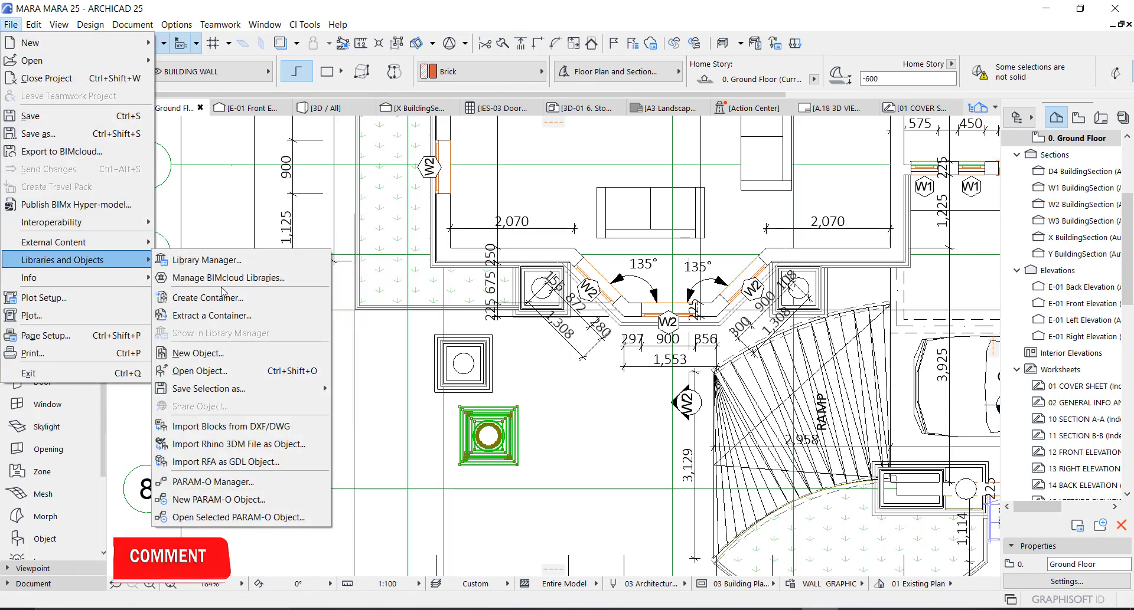
{"action": "mouse_move", "coordinate": [243, 391]}
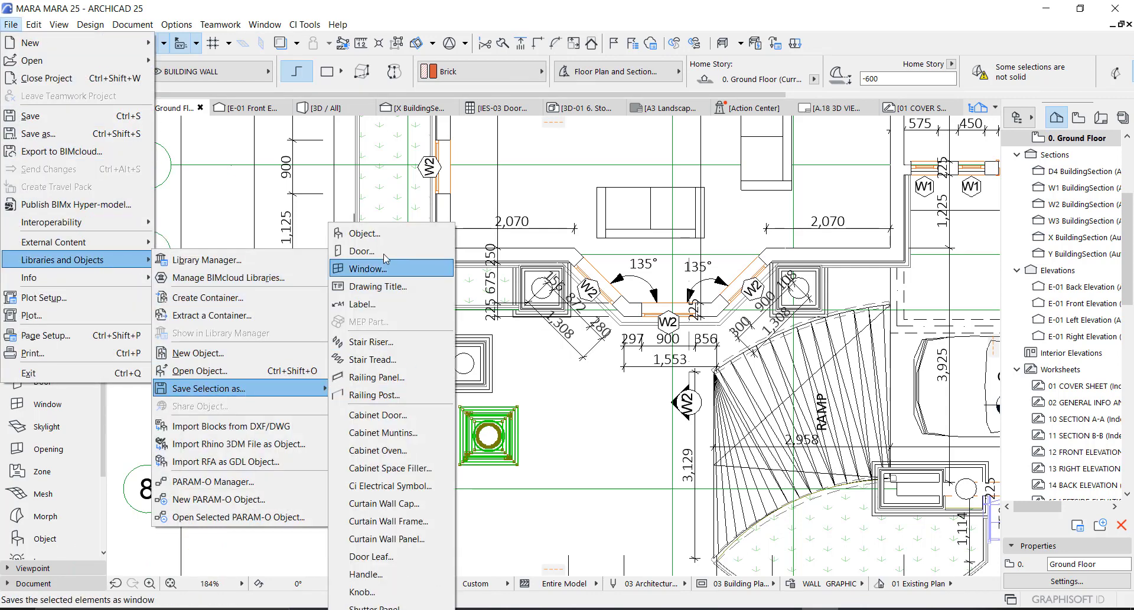
{"action": "left_click", "coordinate": [364, 235]}
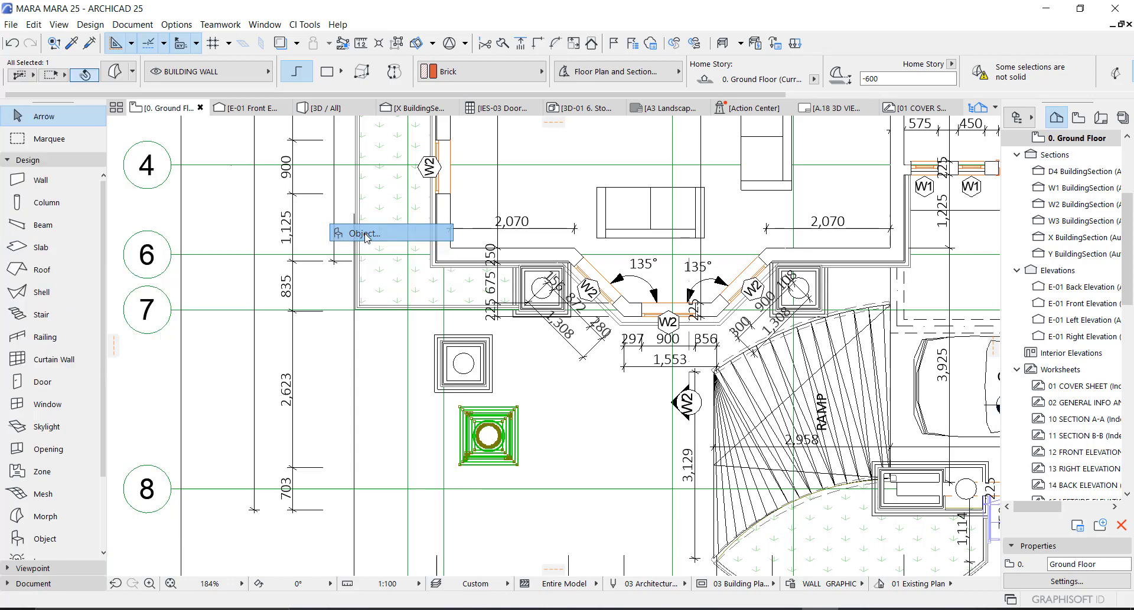
- Save the object in the Embedded Library as COMPLEX COLUMN 1 and accept its basic settings
{"action": "scroll", "coordinate": [570, 355], "scroll_direction": "down", "scroll_amount": 4}
{"action": "scroll", "coordinate": [614, 345], "scroll_direction": "down", "scroll_amount": 8}
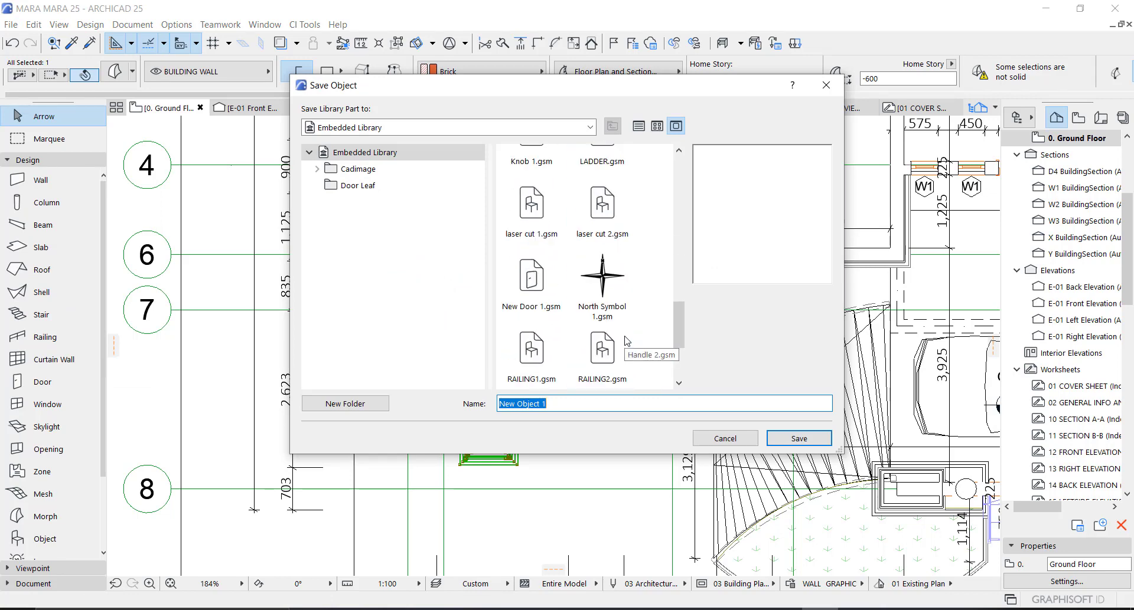
{"action": "scroll", "coordinate": [627, 341], "scroll_direction": "down", "scroll_amount": 3}
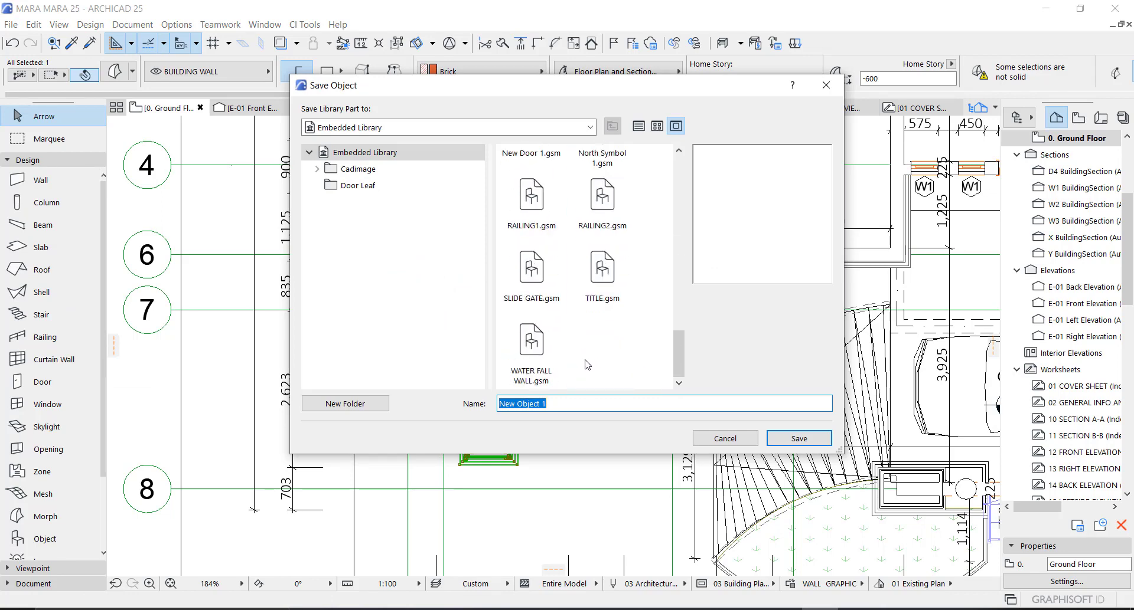
{"action": "scroll", "coordinate": [572, 352], "scroll_direction": "up", "scroll_amount": 6}
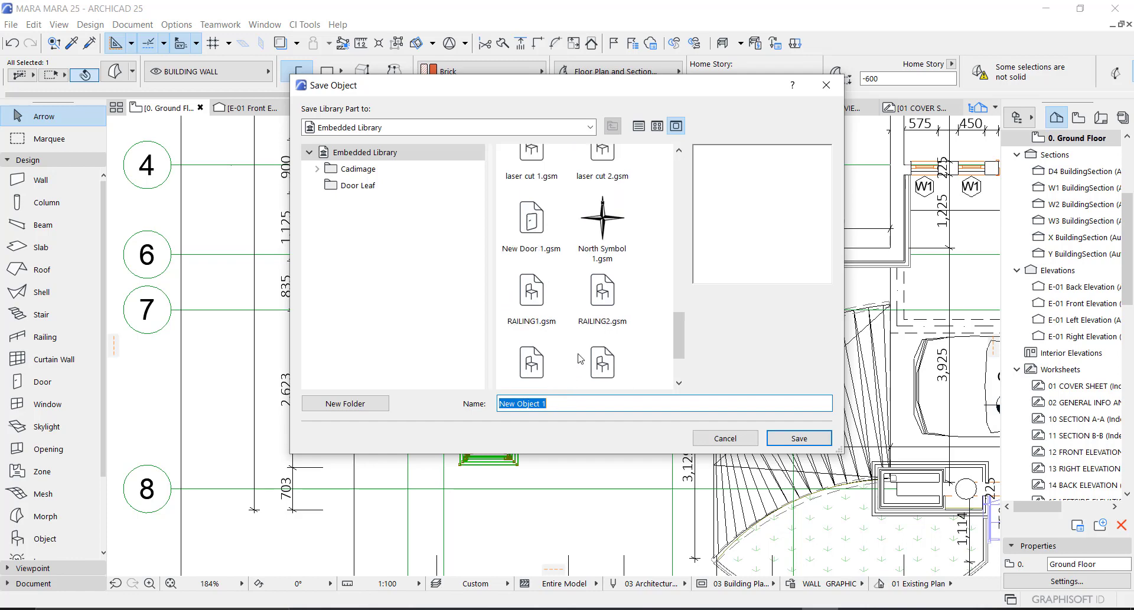
{"action": "scroll", "coordinate": [572, 352], "scroll_direction": "up", "scroll_amount": 3}
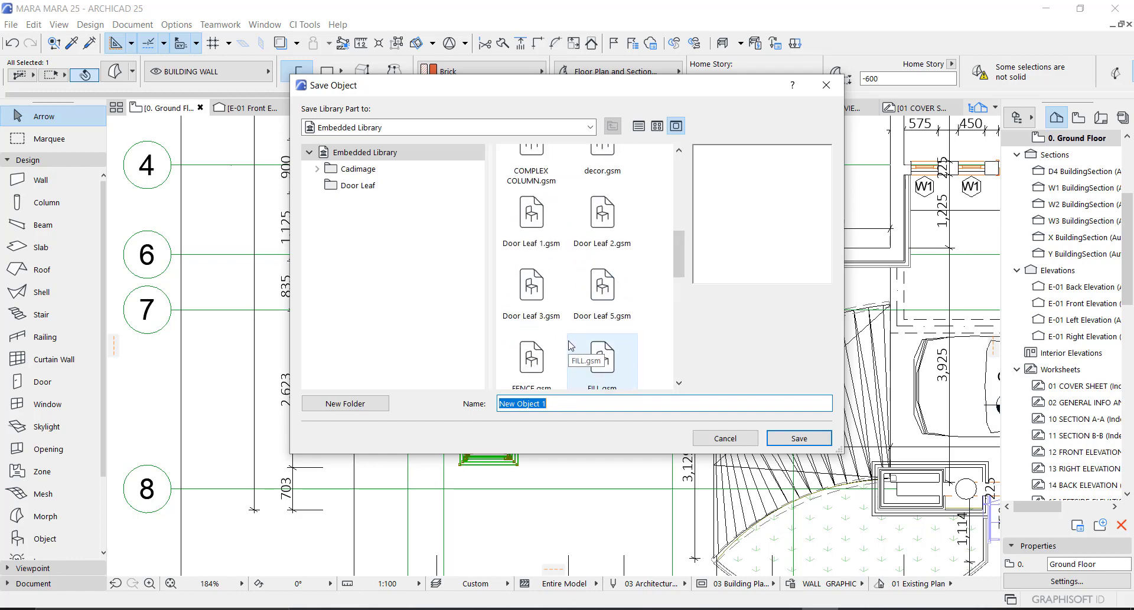
{"action": "left_click", "coordinate": [532, 239]}
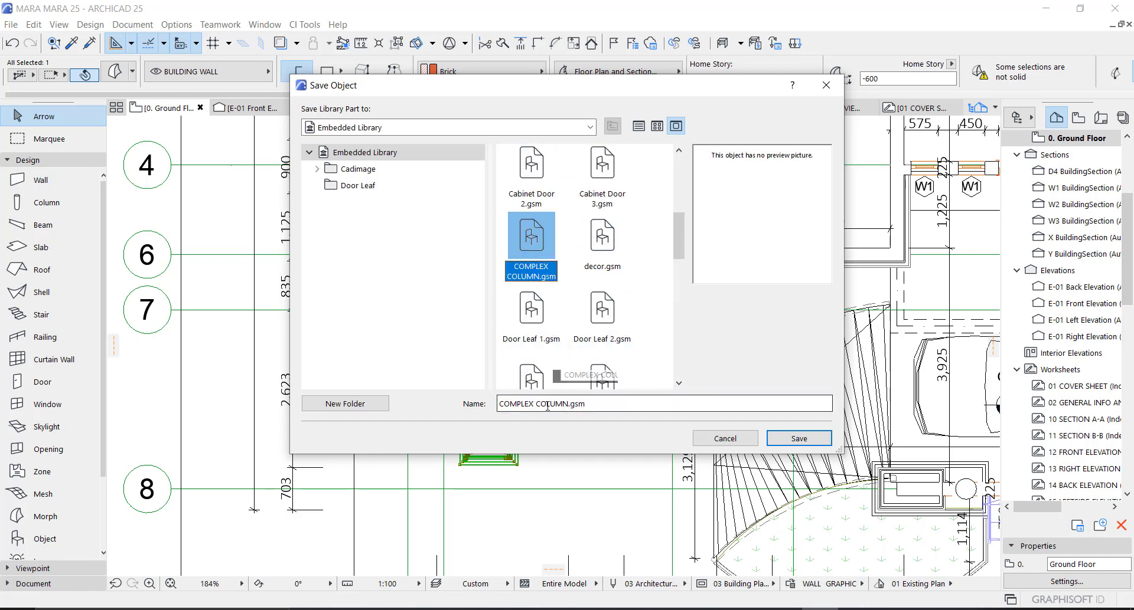
{"action": "left_click", "coordinate": [568, 403]}
{"action": "type", "text": "1"}
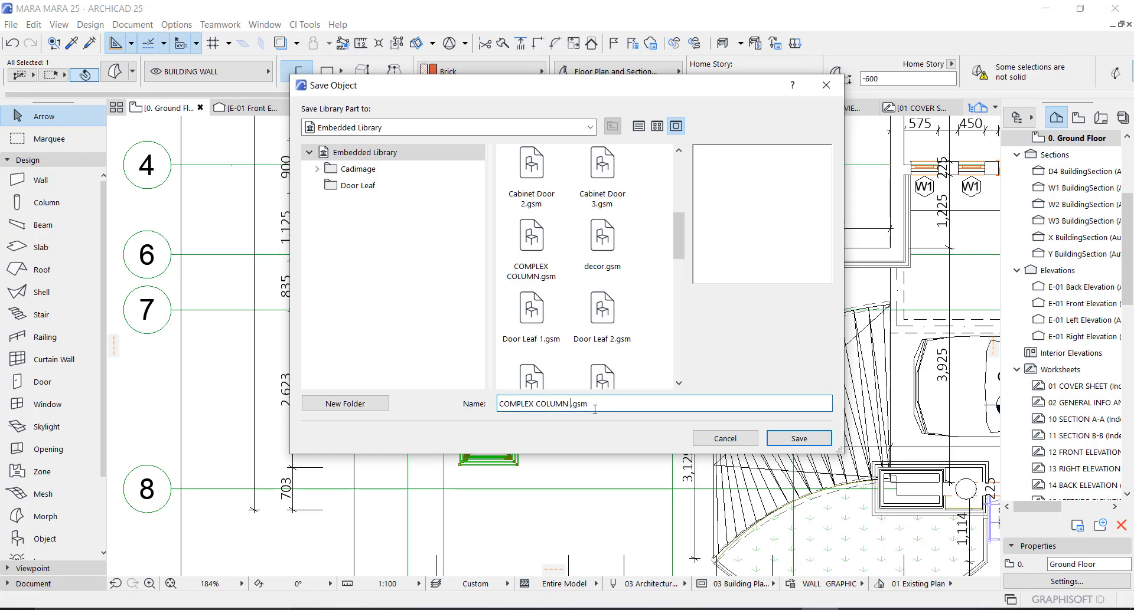
{"action": "left_click", "coordinate": [799, 439]}
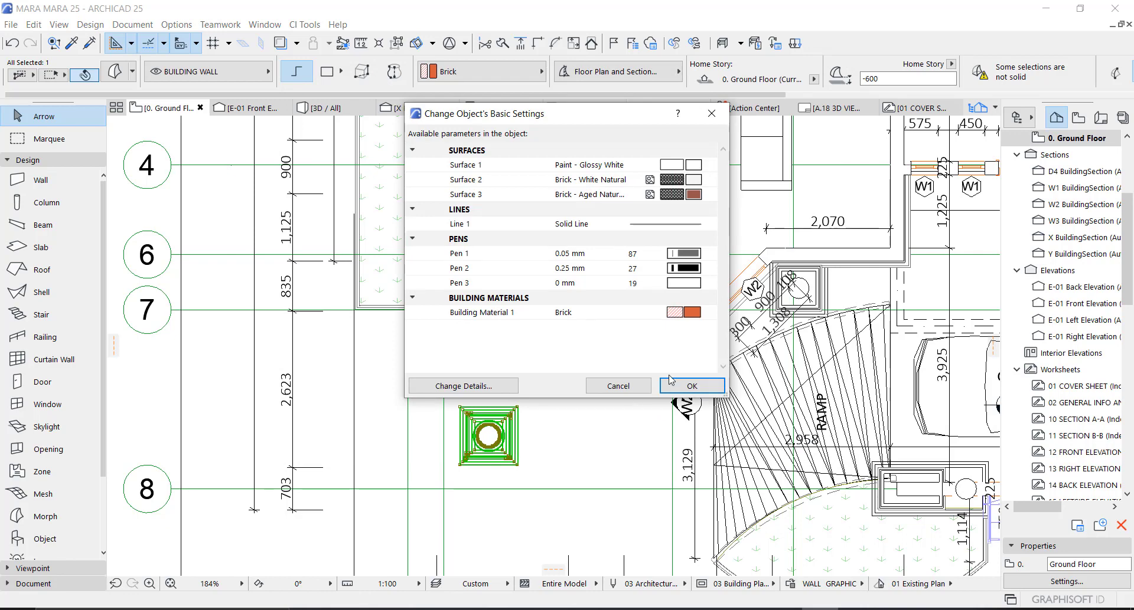
{"action": "left_click", "coordinate": [676, 389]}
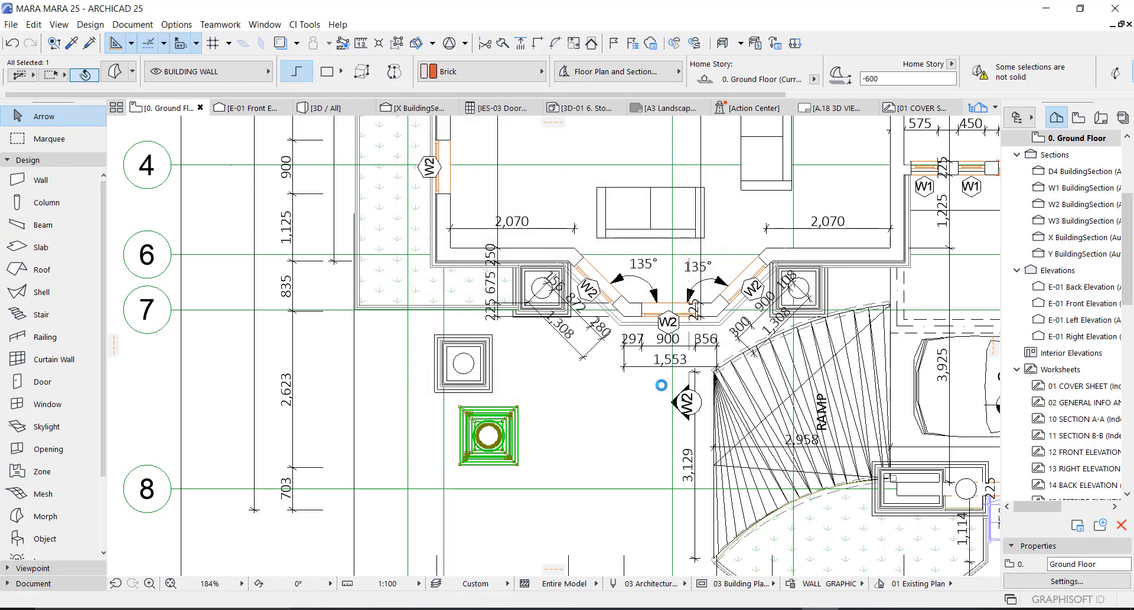
- Place the COMPLEX COLUMN 1 object beside the merged morph in the floor plan and delete the morph
{"action": "left_click", "coordinate": [41, 538]}
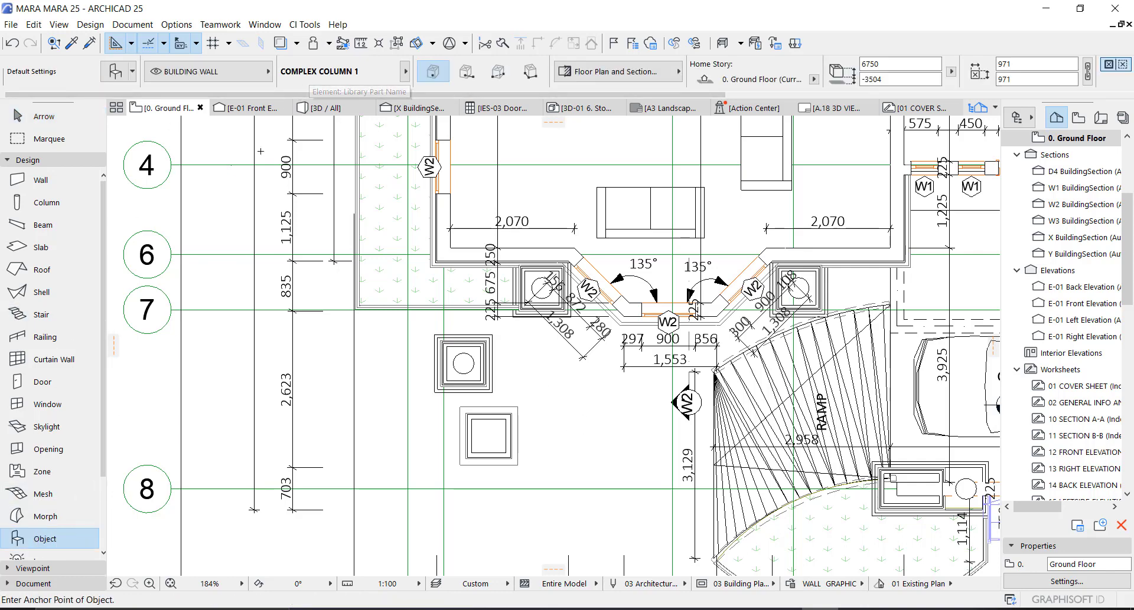
{"action": "left_click", "coordinate": [564, 426]}
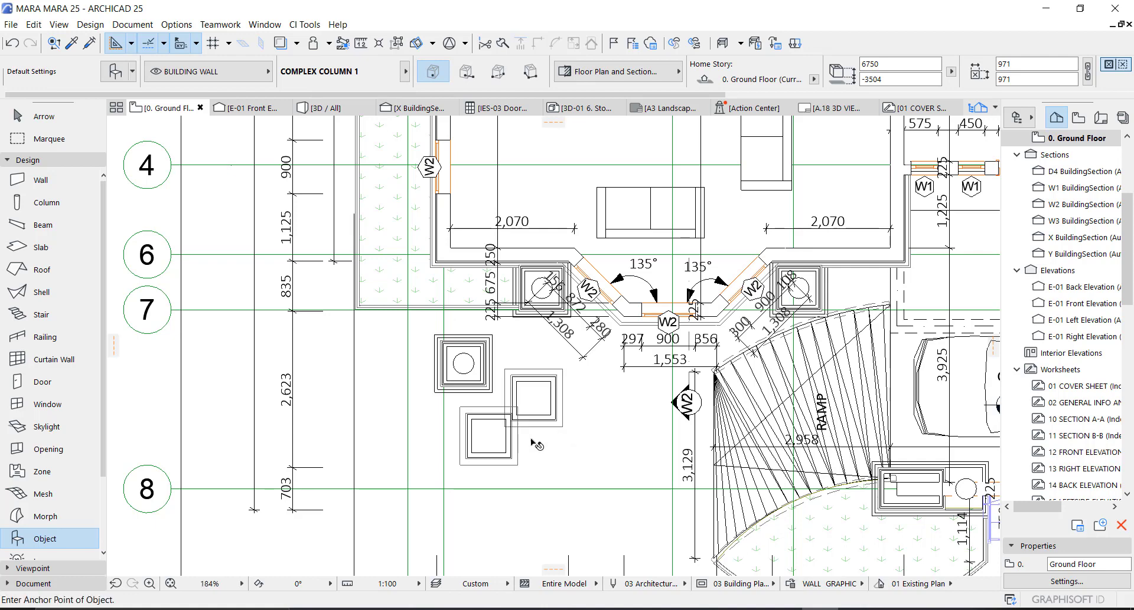
{"action": "key", "text": "Escape"}
{"action": "left_click", "coordinate": [511, 463]}
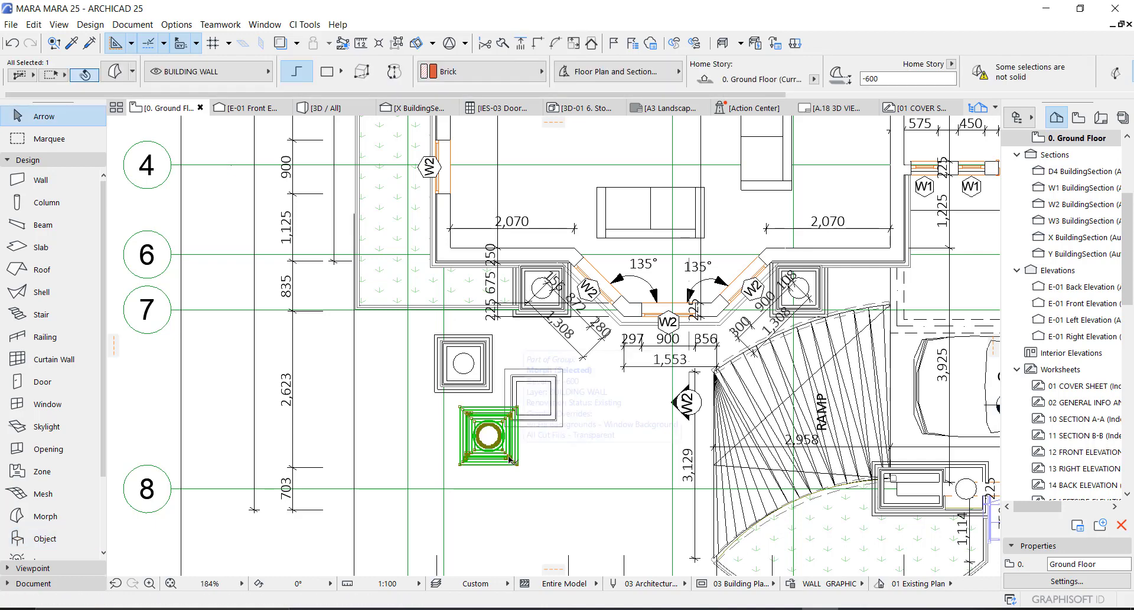
{"action": "key", "text": "Delete"}
- Set the elevation of the placed COMPLEX COLUMN 1 object to 0 in the 3D view
{"action": "key", "text": "F3"}
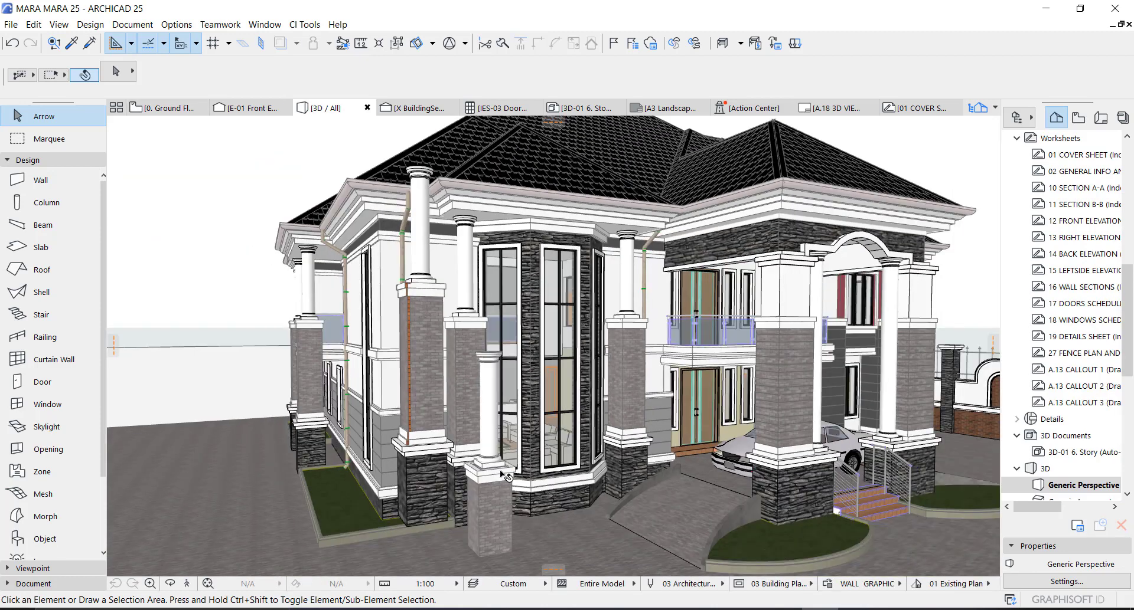
{"action": "left_click", "coordinate": [505, 479]}
{"action": "left_click", "coordinate": [892, 78]}
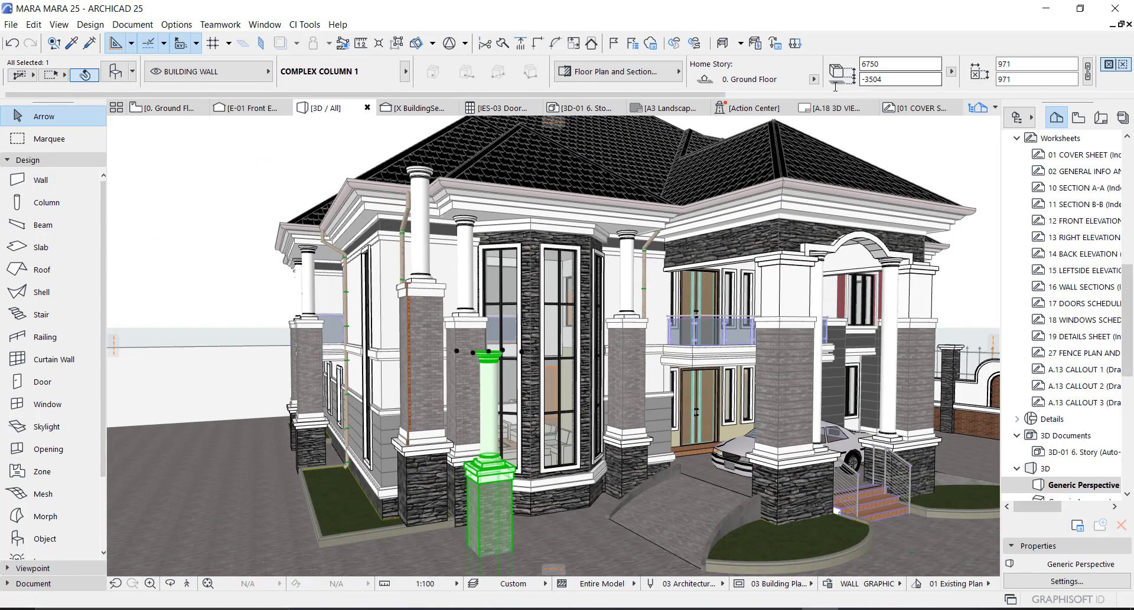
{"action": "type", "text": "0"}
{"action": "key", "text": "Return"}
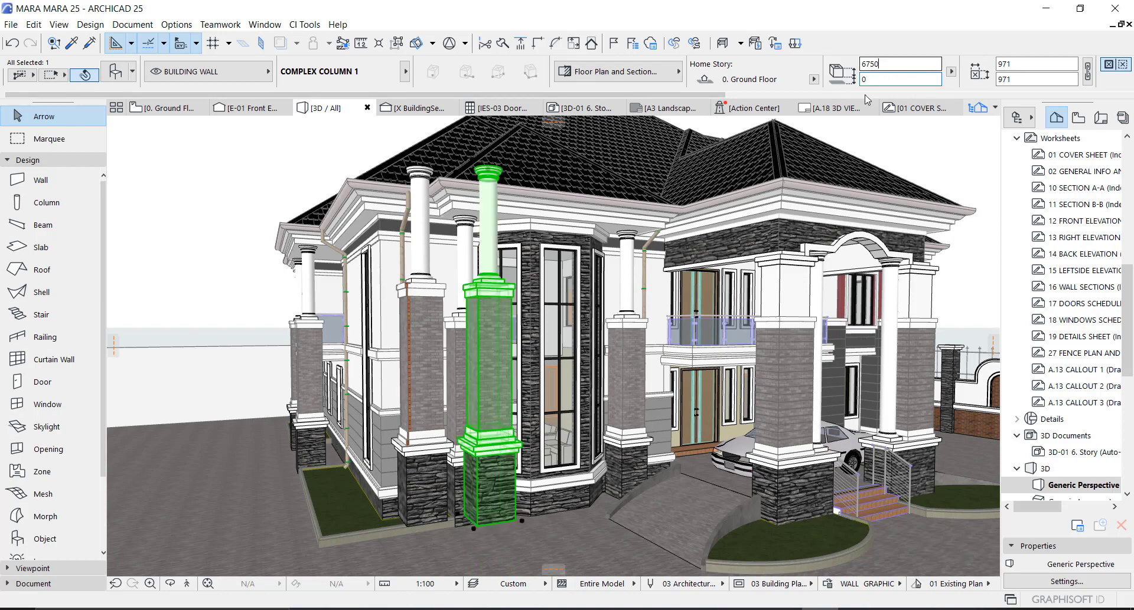
{"action": "key", "text": "Escape"}
- Compare the brick corners of the COMPLEX COLUMN 1 object with the earlier column object and review the new object's settings
{"action": "scroll", "coordinate": [414, 348], "scroll_direction": "up", "scroll_amount": 2}
{"action": "scroll", "coordinate": [414, 348], "scroll_direction": "up", "scroll_amount": 3}
{"action": "middle_click_drag", "start_coordinate": [407, 322], "coordinate": [514, 294], "text": "shift"}
{"action": "scroll", "coordinate": [511, 295], "scroll_direction": "up", "scroll_amount": 2}
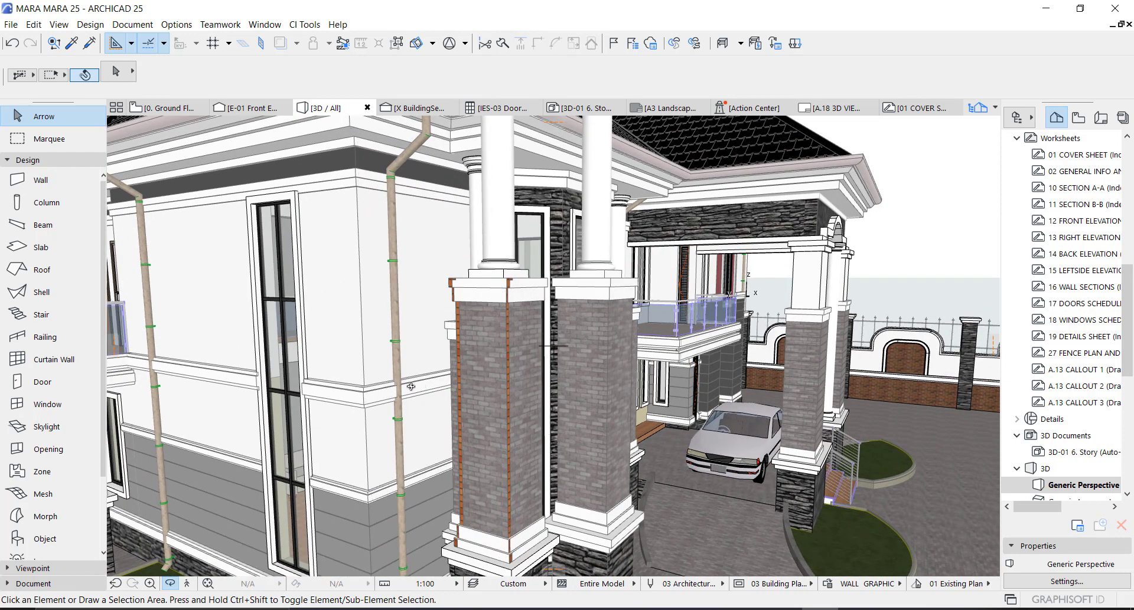
{"action": "scroll", "coordinate": [411, 387], "scroll_direction": "down", "scroll_amount": 2}
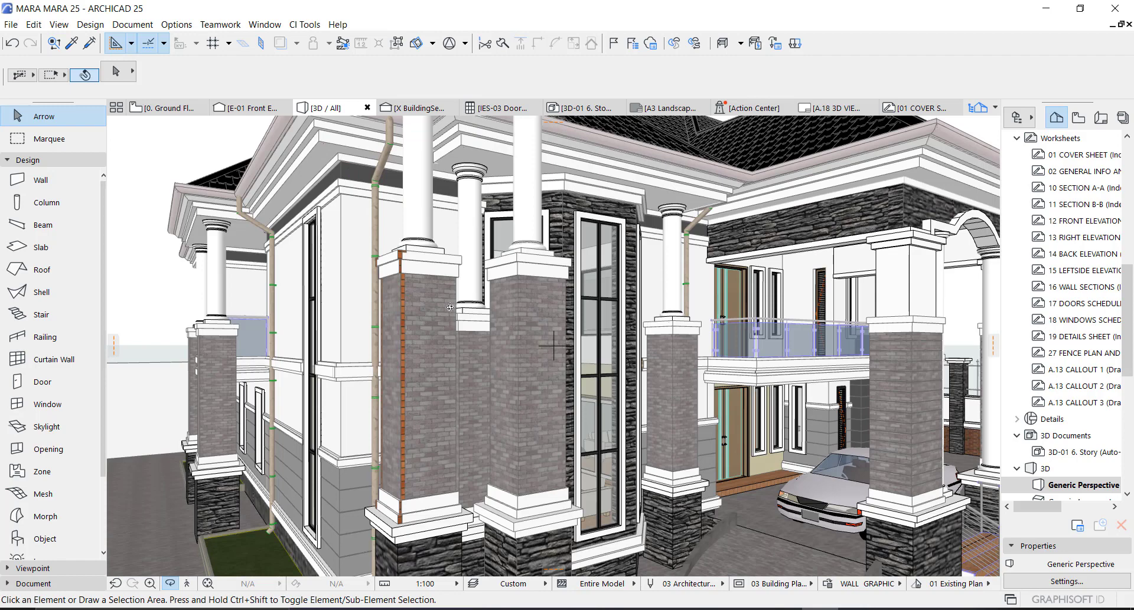
{"action": "scroll", "coordinate": [450, 308], "scroll_direction": "down", "scroll_amount": 4}
{"action": "left_click", "coordinate": [467, 322]}
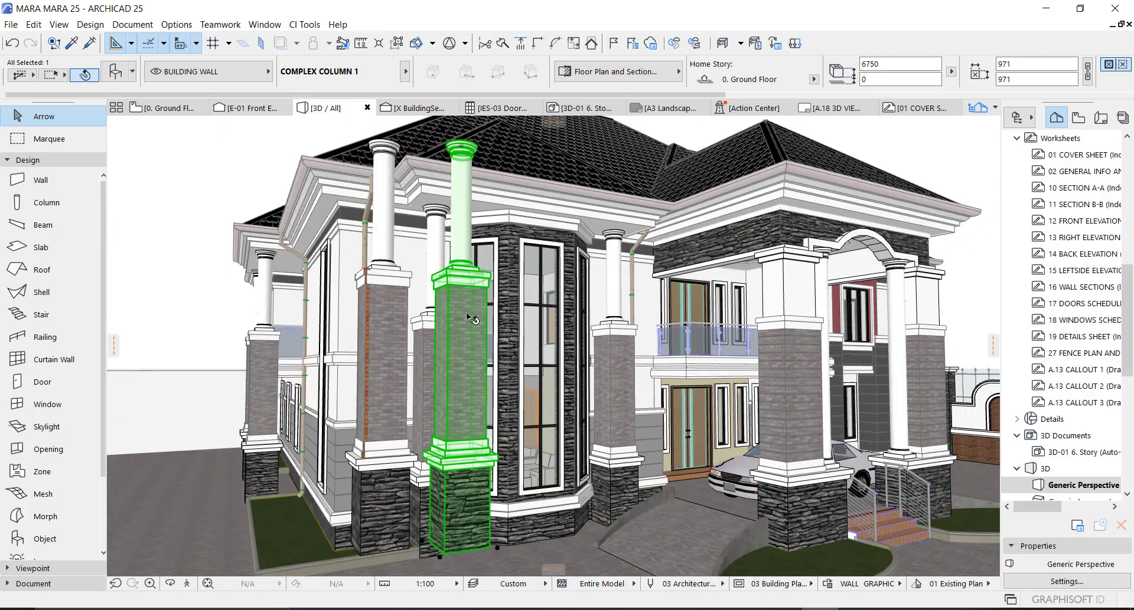
{"action": "left_click", "coordinate": [122, 76]}
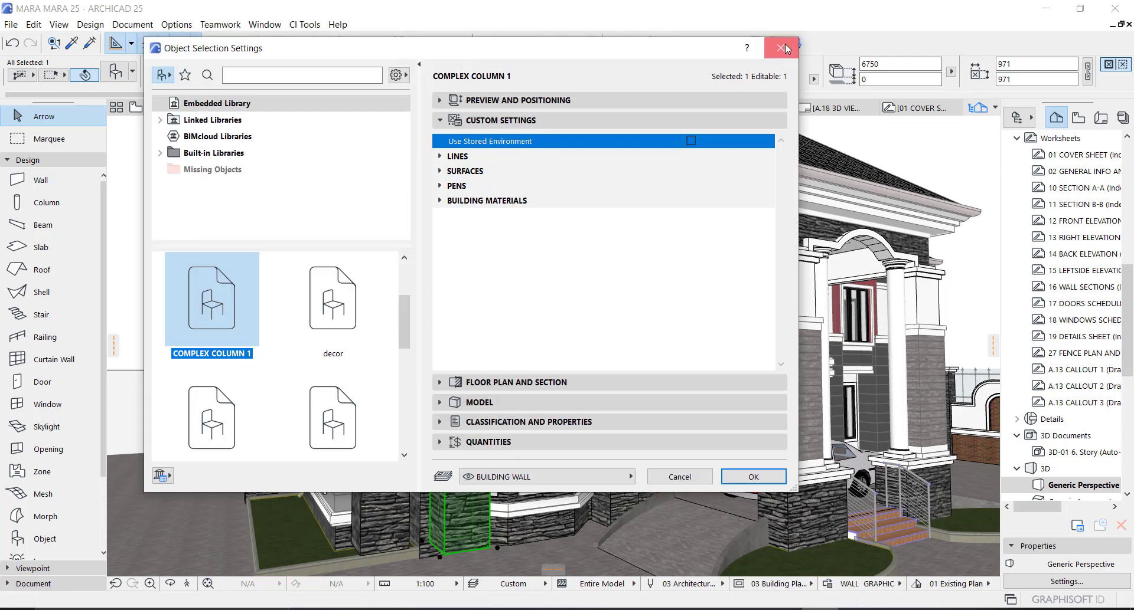
{"action": "key", "text": "Escape"}
- Save the selected COMPLEX COLUMN 1 object's settings as a favorite named COMPLEX COLUMN in the Drafting folder
{"action": "scroll", "coordinate": [53, 490], "scroll_direction": "down", "scroll_amount": 3}
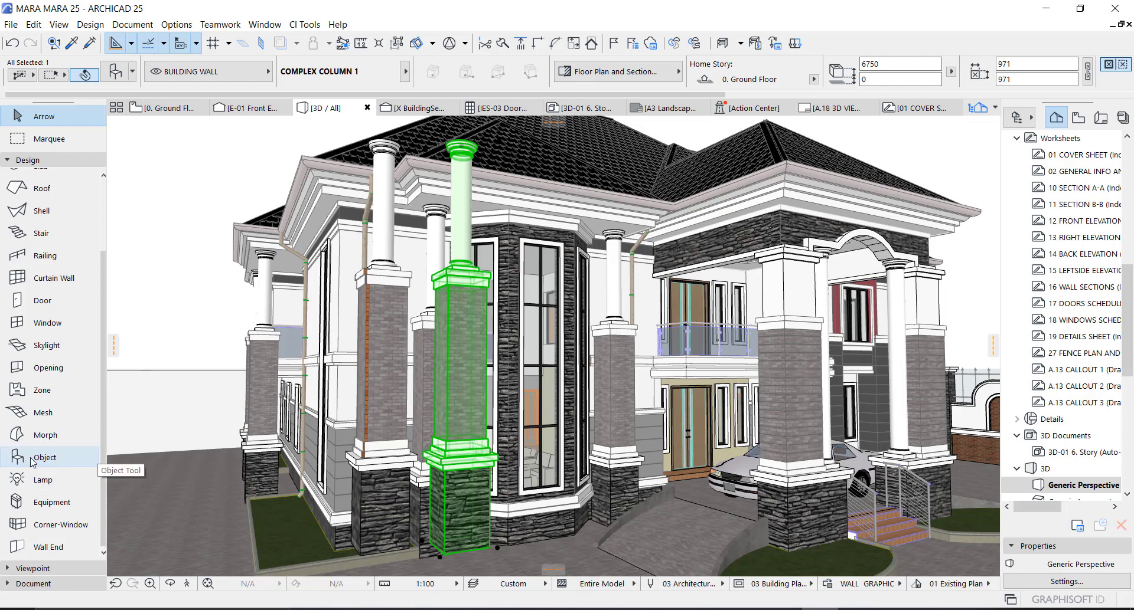
{"action": "left_click", "coordinate": [118, 72]}
{"action": "left_click", "coordinate": [185, 75]}
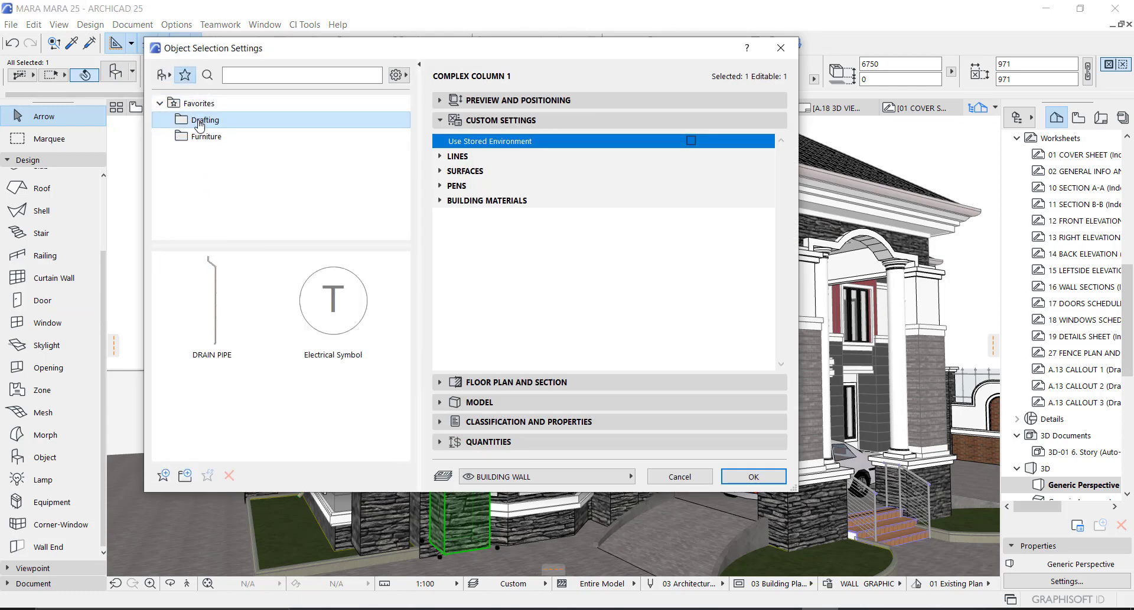
{"action": "mouse_move", "coordinate": [207, 340]}
{"action": "left_click", "coordinate": [163, 475]}
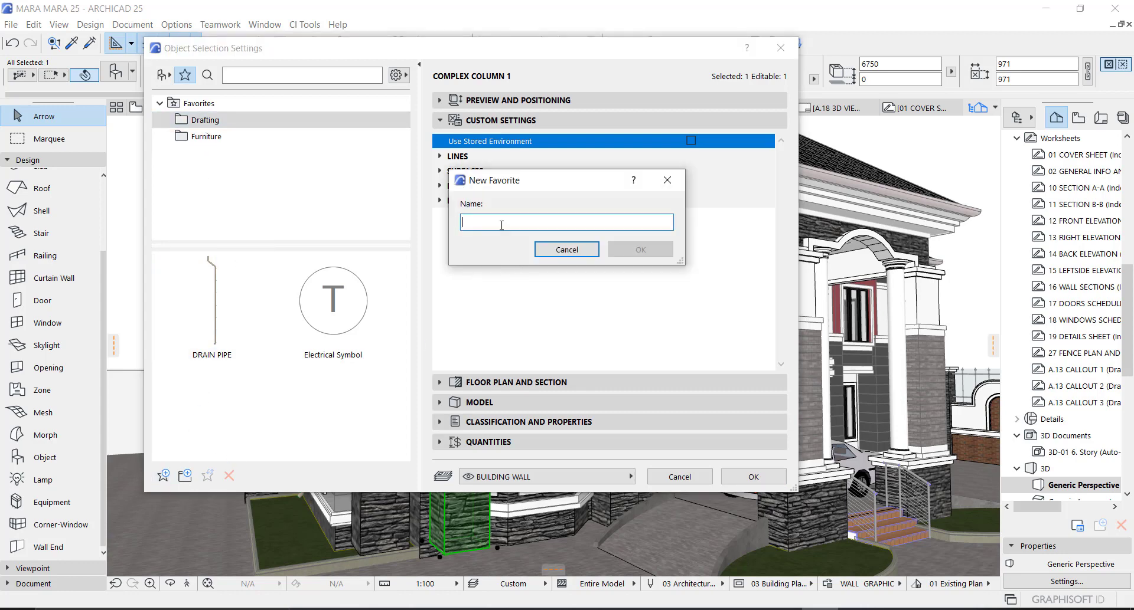
{"action": "type", "text": "COM"}
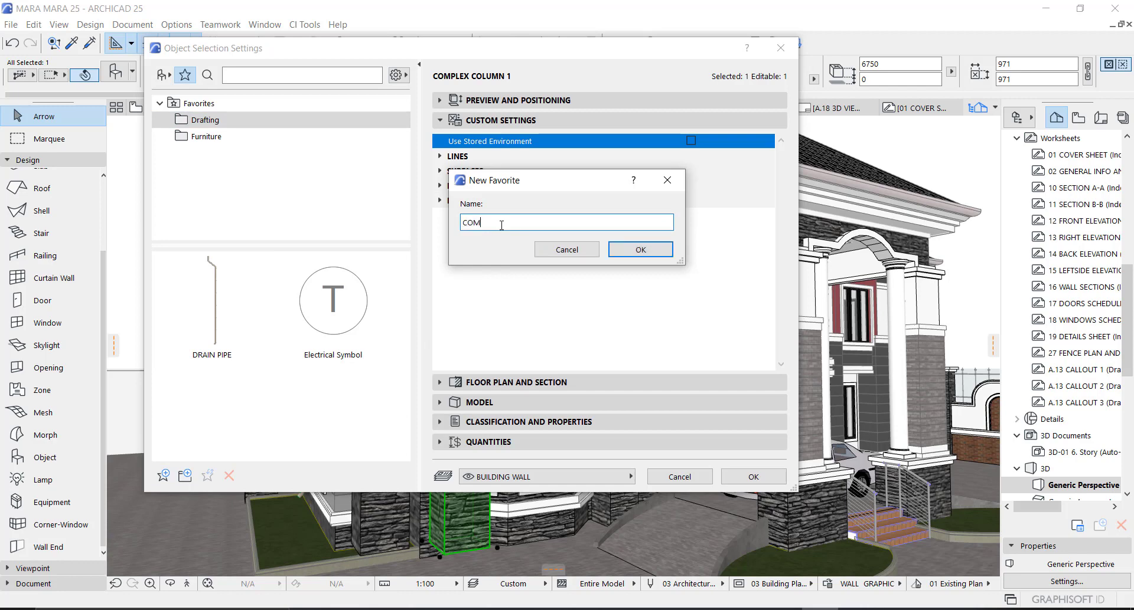
{"action": "type", "text": "PLEX COLUMN"}
{"action": "key", "text": "Return"}
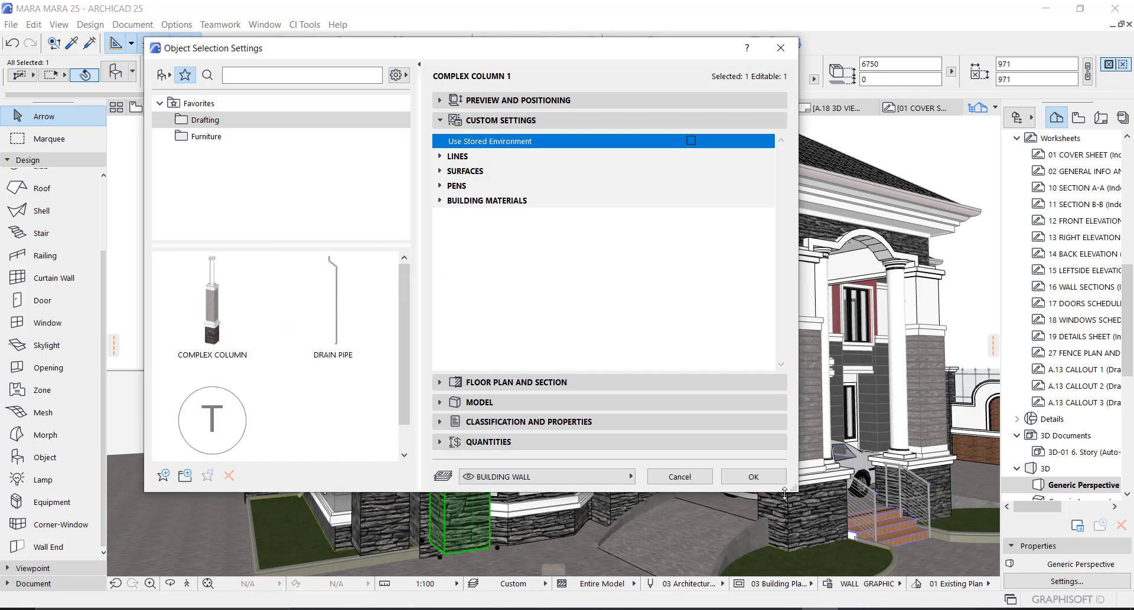
{"action": "left_click", "coordinate": [756, 478]}
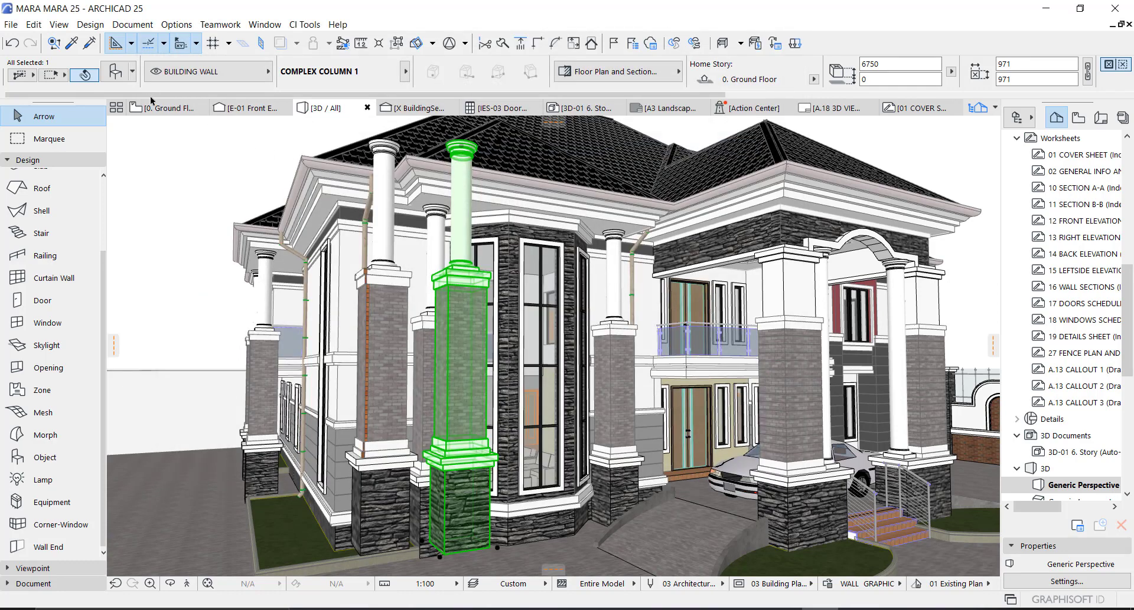
{"action": "key", "text": "Escape"}
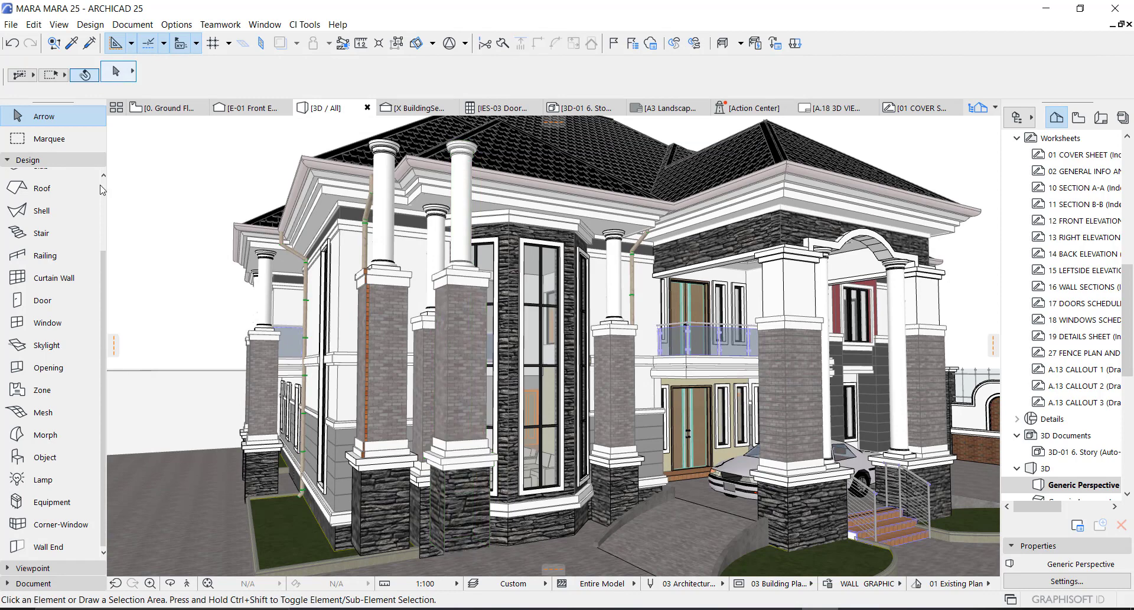
- Choose the COMPLEX COLUMN favorite from the Drafting folder in the Object tool's default settings
{"action": "left_click", "coordinate": [53, 485]}
{"action": "left_click", "coordinate": [45, 457]}
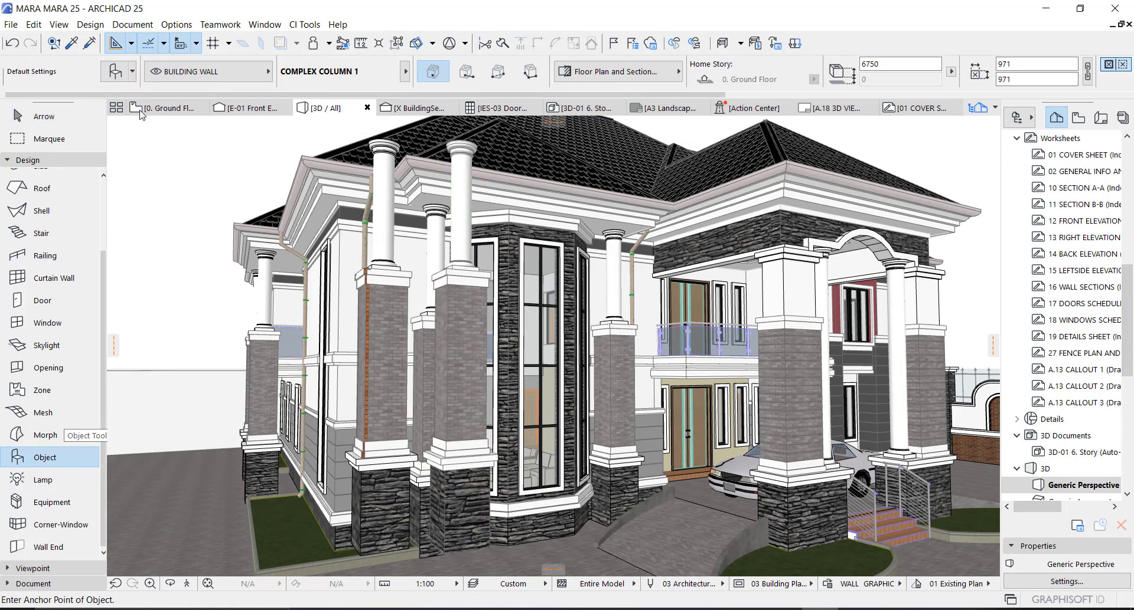
{"action": "key", "text": "ctrl+t"}
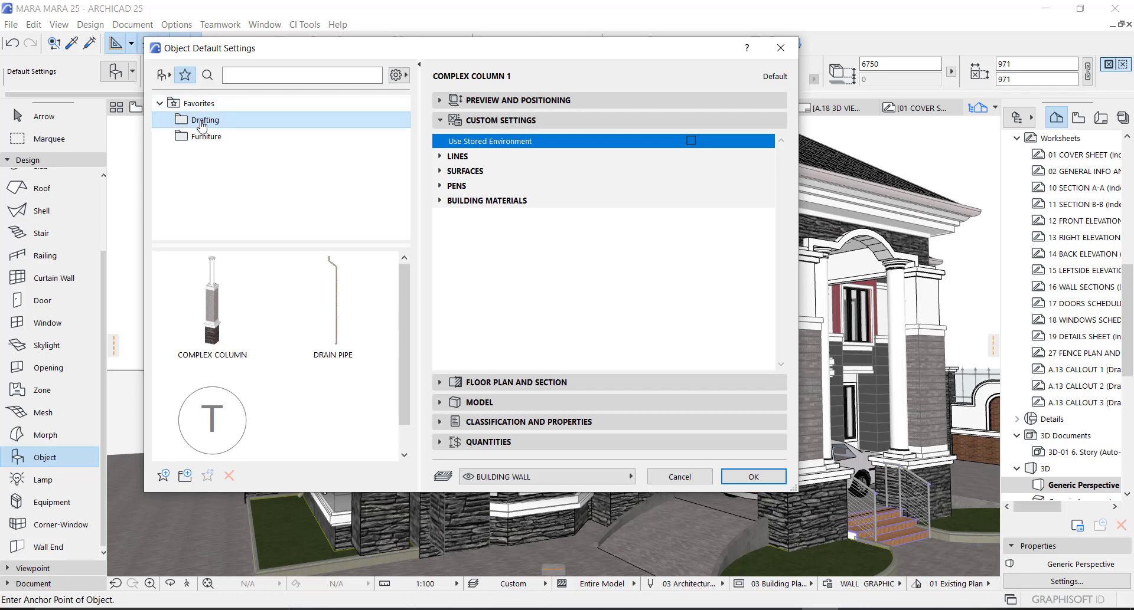
{"action": "left_click", "coordinate": [220, 322]}
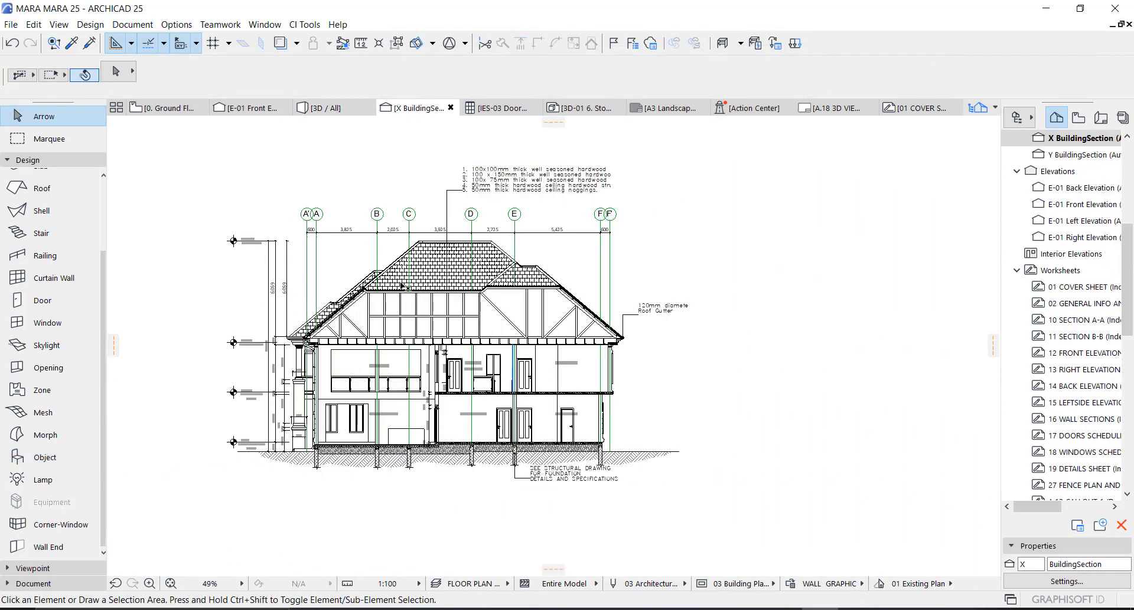
- Examine the numbered roof timber label and its pointer above the roof in the X building section
{"action": "middle_click_drag", "start_coordinate": [493, 231], "coordinate": [489, 255]}
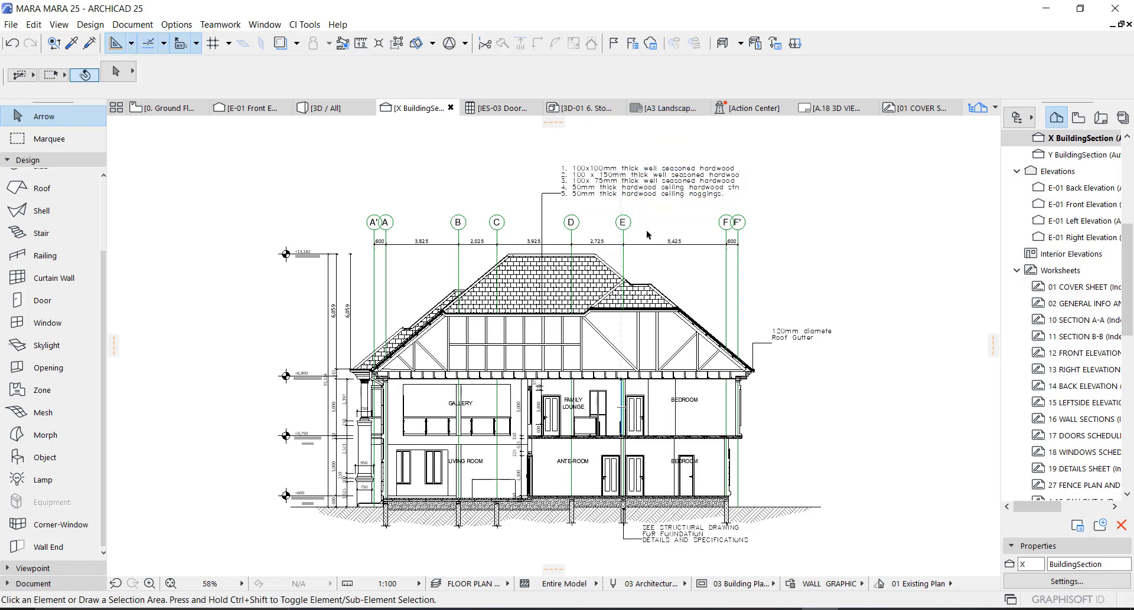
{"action": "scroll", "coordinate": [605, 173], "scroll_direction": "up", "scroll_amount": 3}
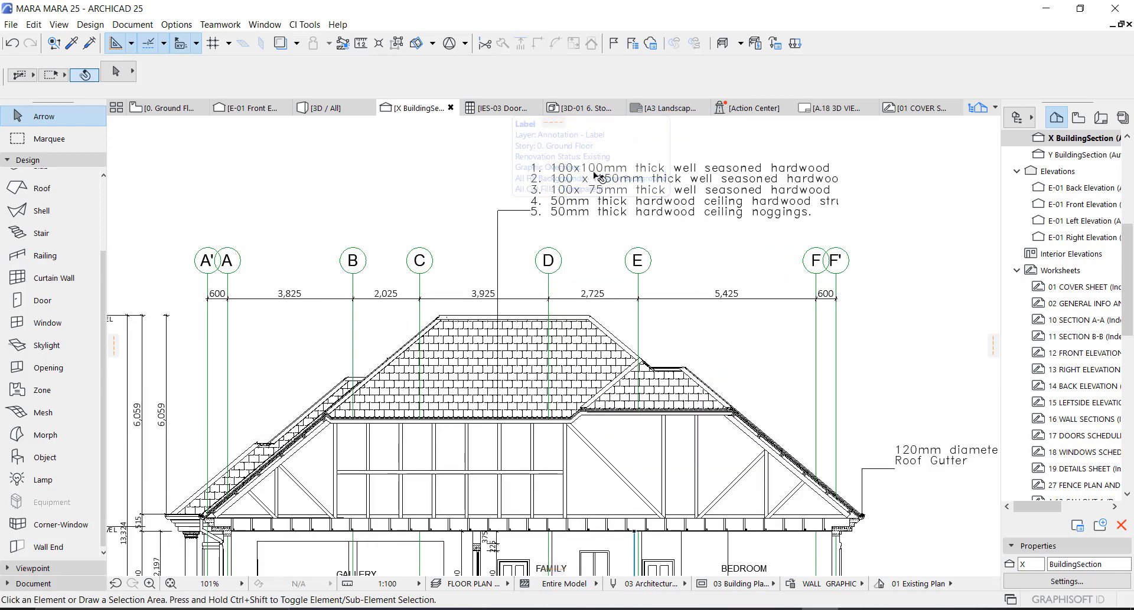
{"action": "scroll", "coordinate": [553, 229], "scroll_direction": "down", "scroll_amount": 3}
{"action": "scroll", "coordinate": [553, 229], "scroll_direction": "up", "scroll_amount": 1}
{"action": "middle_click_drag", "start_coordinate": [552, 229], "coordinate": [554, 202]}
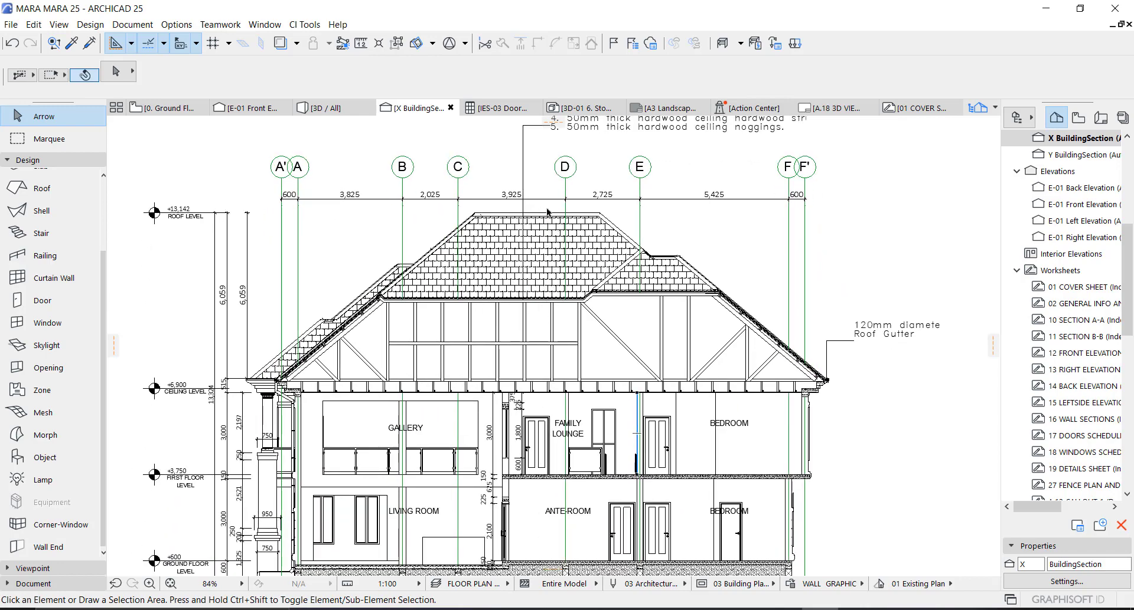
{"action": "scroll", "coordinate": [557, 243], "scroll_direction": "down", "scroll_amount": 1}
{"action": "scroll", "coordinate": [614, 236], "scroll_direction": "up", "scroll_amount": 3}
{"action": "middle_click_drag", "start_coordinate": [703, 182], "coordinate": [735, 264]}
{"action": "left_click", "coordinate": [447, 267]}
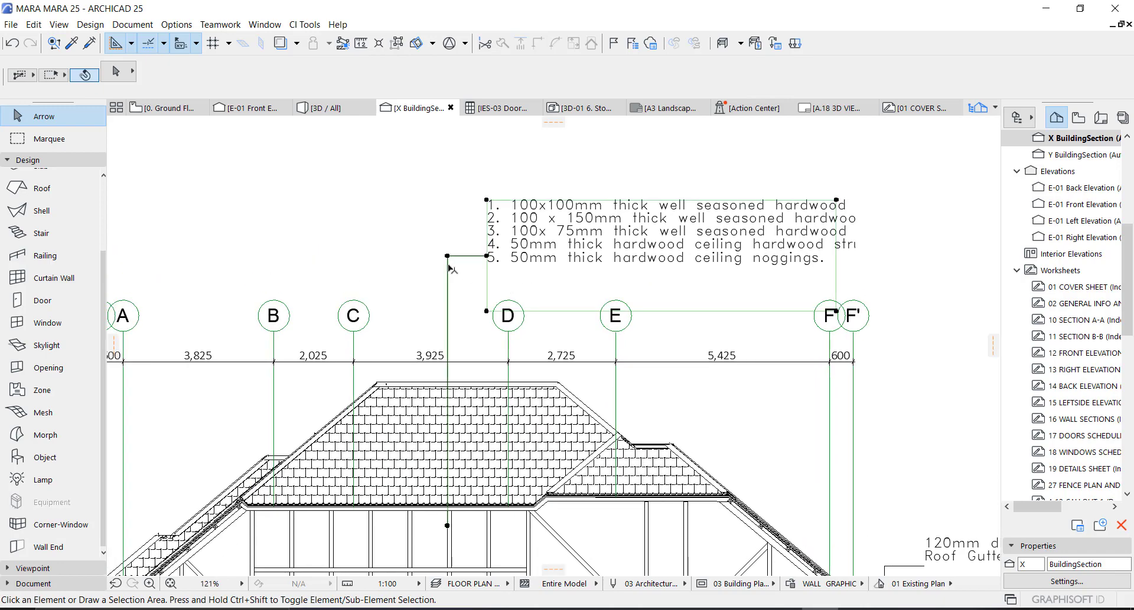
- Examine the foundation note label below the ground line and the roof gutter label beside the eaves
{"action": "scroll", "coordinate": [584, 444], "scroll_direction": "down", "scroll_amount": 5}
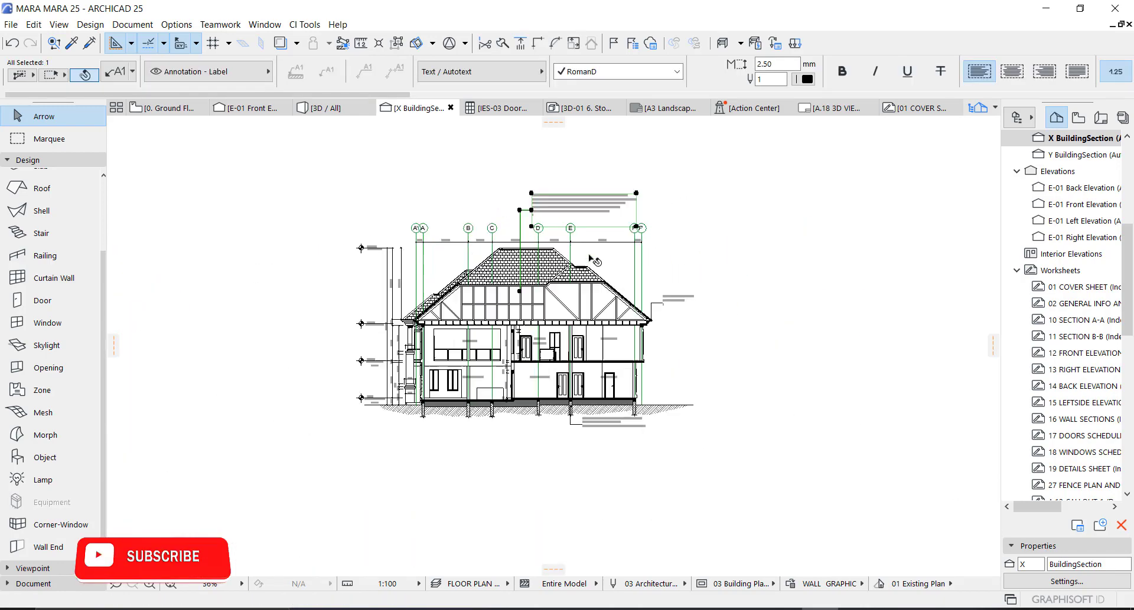
{"action": "scroll", "coordinate": [585, 444], "scroll_direction": "up", "scroll_amount": 4}
{"action": "left_click", "coordinate": [588, 440]}
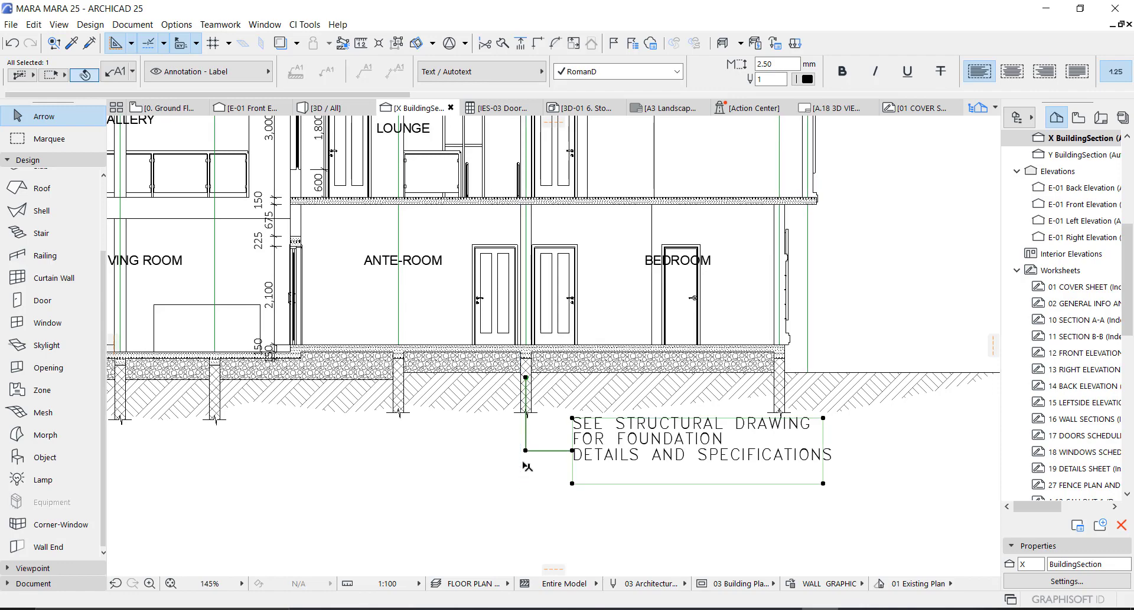
{"action": "scroll", "coordinate": [585, 444], "scroll_direction": "down", "scroll_amount": 4}
{"action": "scroll", "coordinate": [662, 295], "scroll_direction": "up", "scroll_amount": 4}
{"action": "left_click", "coordinate": [655, 254]}
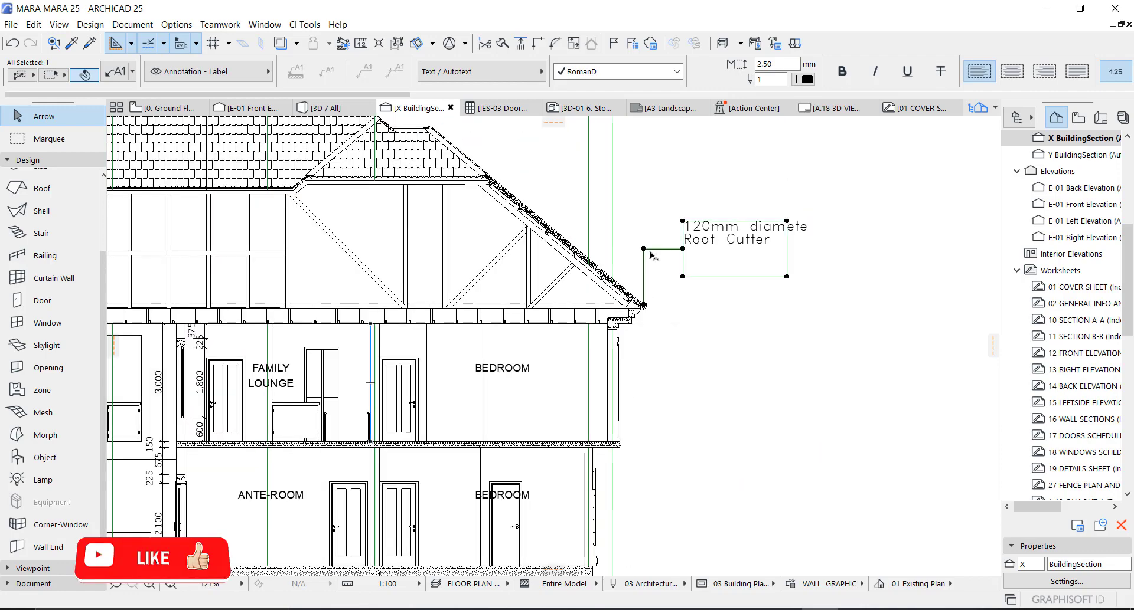
{"action": "scroll", "coordinate": [763, 323], "scroll_direction": "down", "scroll_amount": 5}
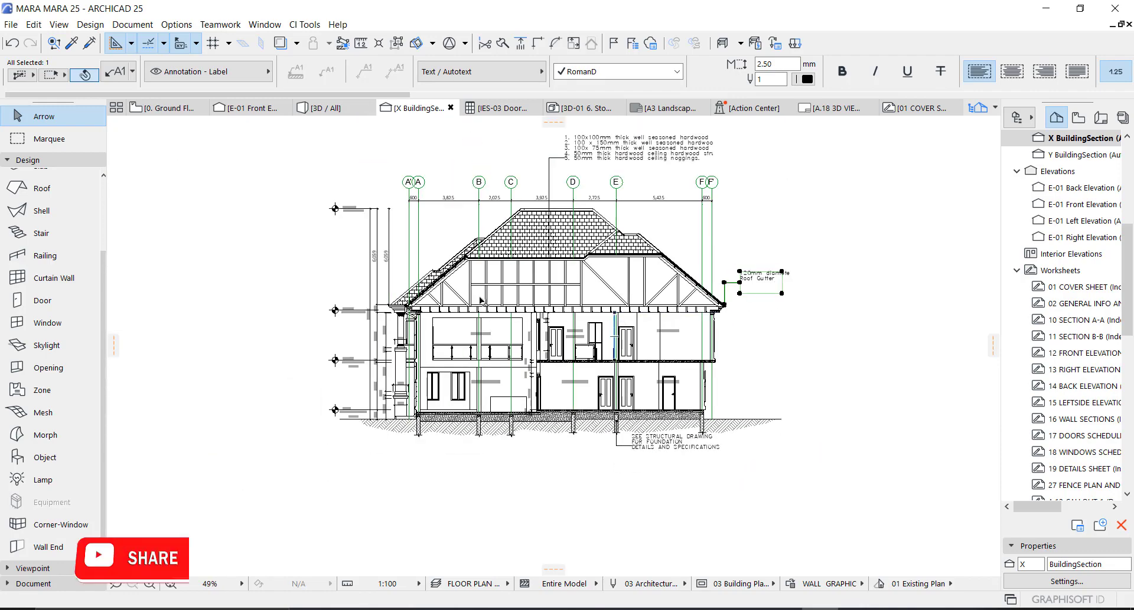
{"action": "scroll", "coordinate": [726, 219], "scroll_direction": "up", "scroll_amount": 1}
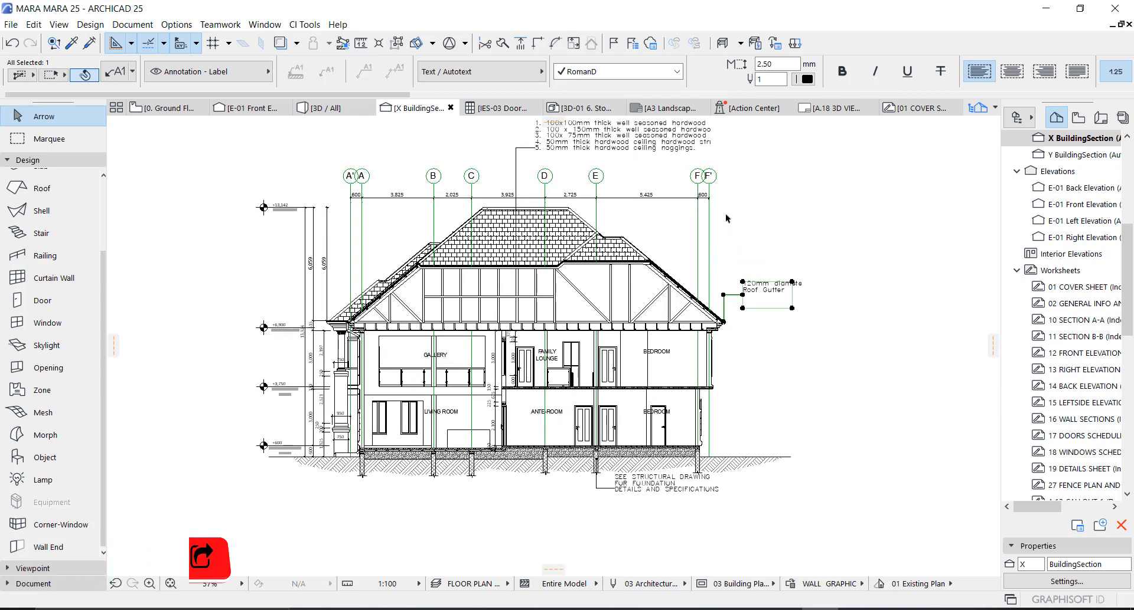
{"action": "middle_click_drag", "start_coordinate": [539, 161], "coordinate": [555, 251]}
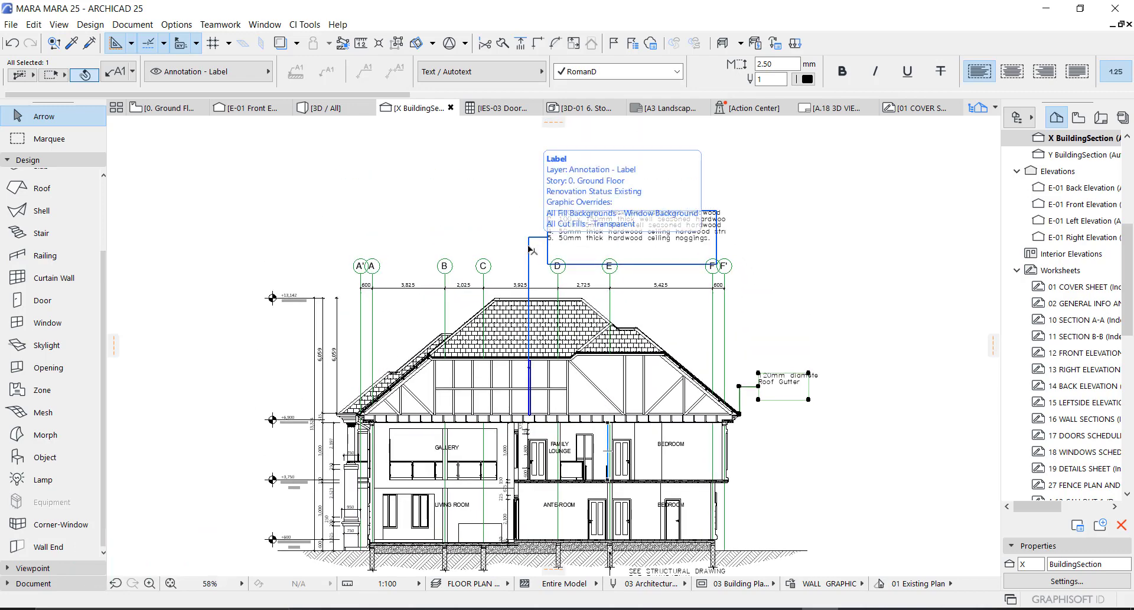
- Try to save the roof timber label's settings as a new favorite in the MJC LEBEL folder
{"action": "left_click", "coordinate": [530, 250]}
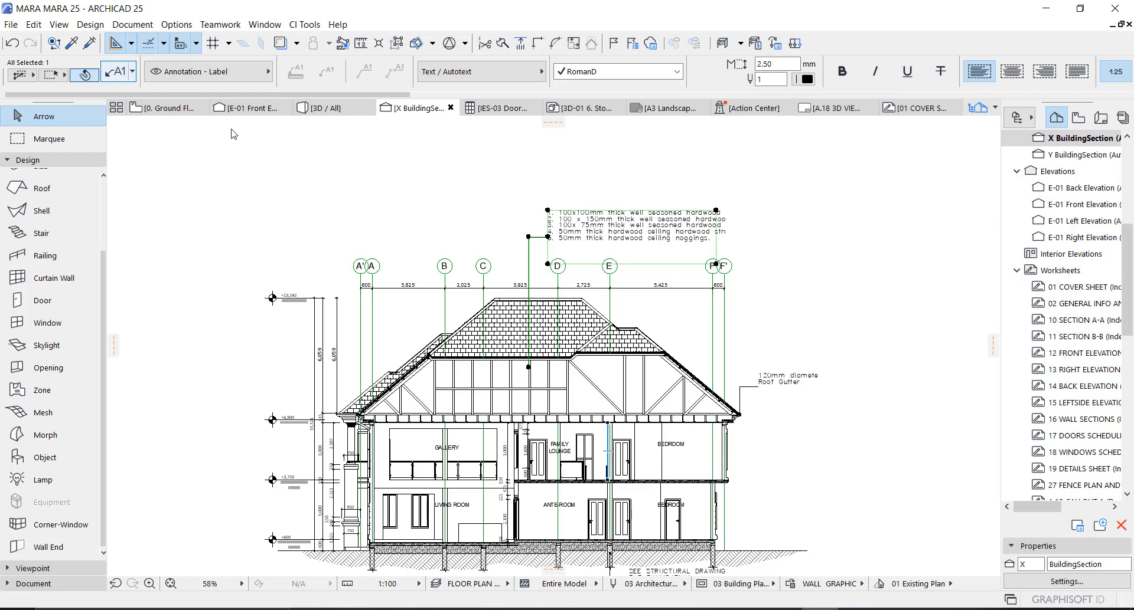
{"action": "key", "text": "ctrl+t"}
{"action": "left_click", "coordinate": [403, 65]}
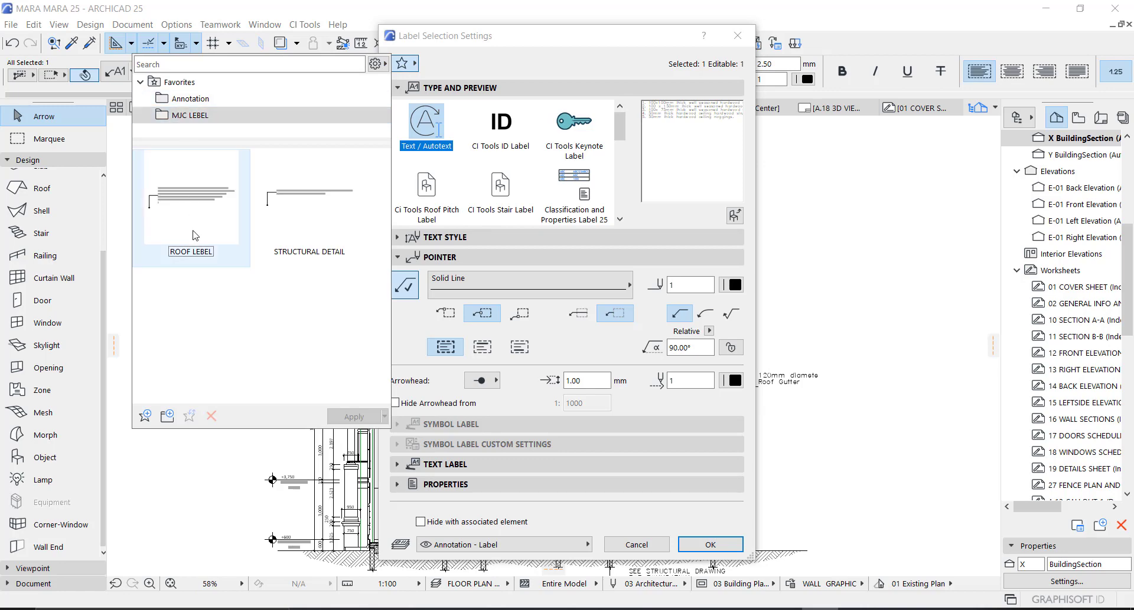
{"action": "left_click", "coordinate": [147, 418]}
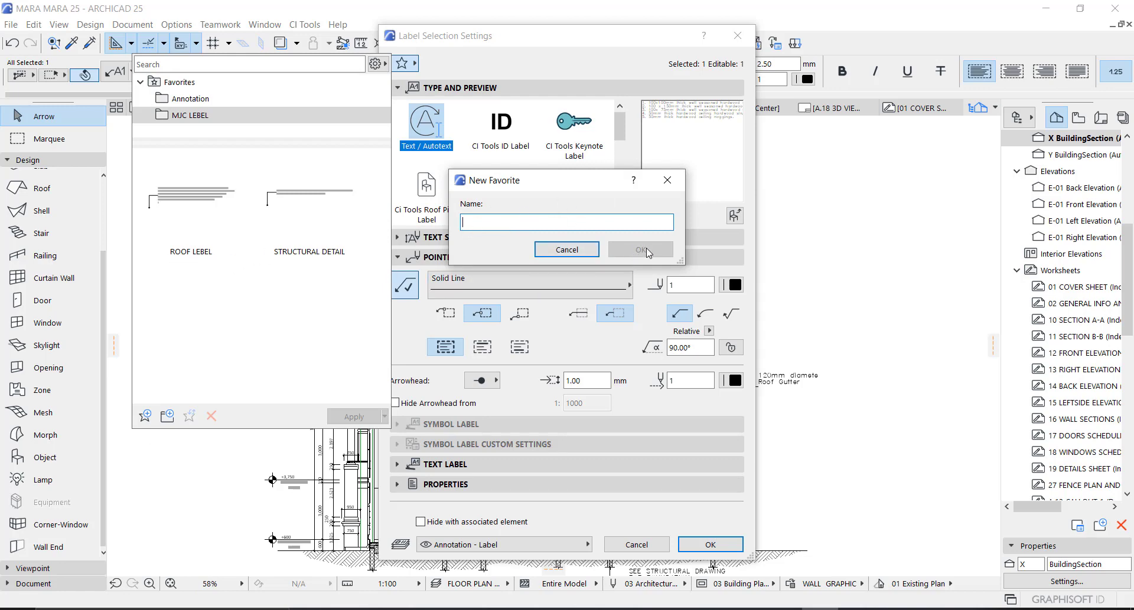
{"action": "left_click", "coordinate": [668, 182]}
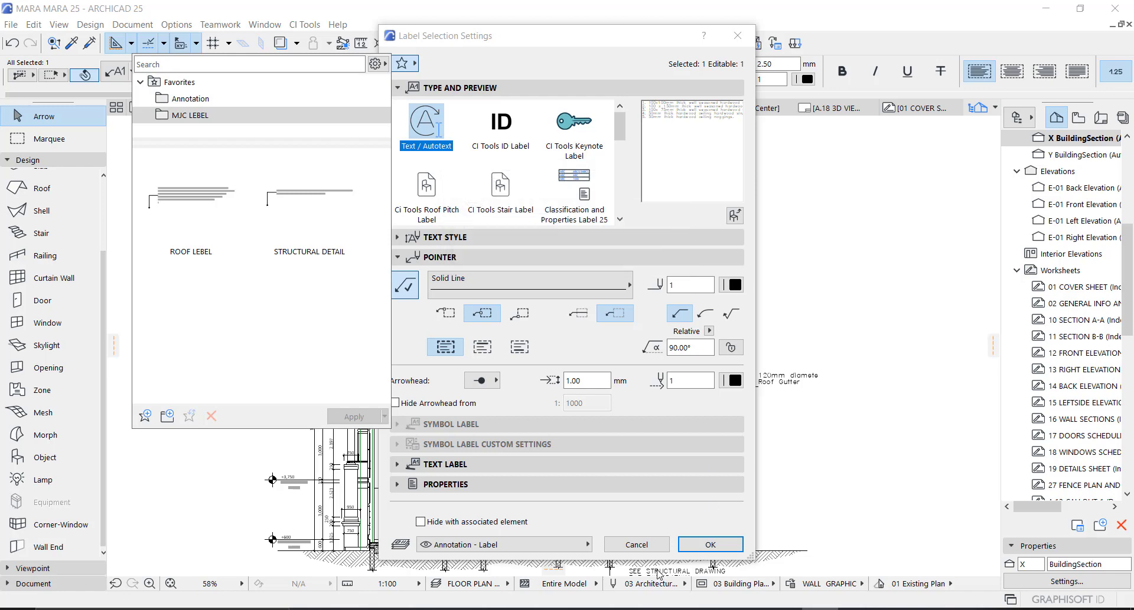
{"action": "left_click", "coordinate": [643, 544]}
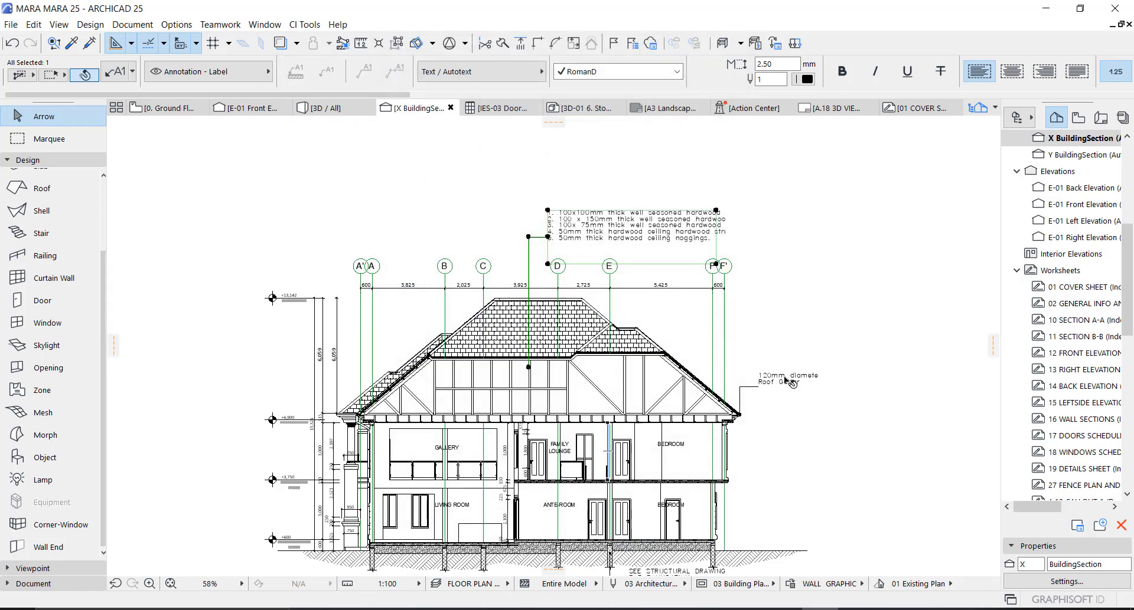
{"action": "middle_click_drag", "start_coordinate": [697, 379], "coordinate": [675, 340]}
{"action": "key", "text": "Escape"}
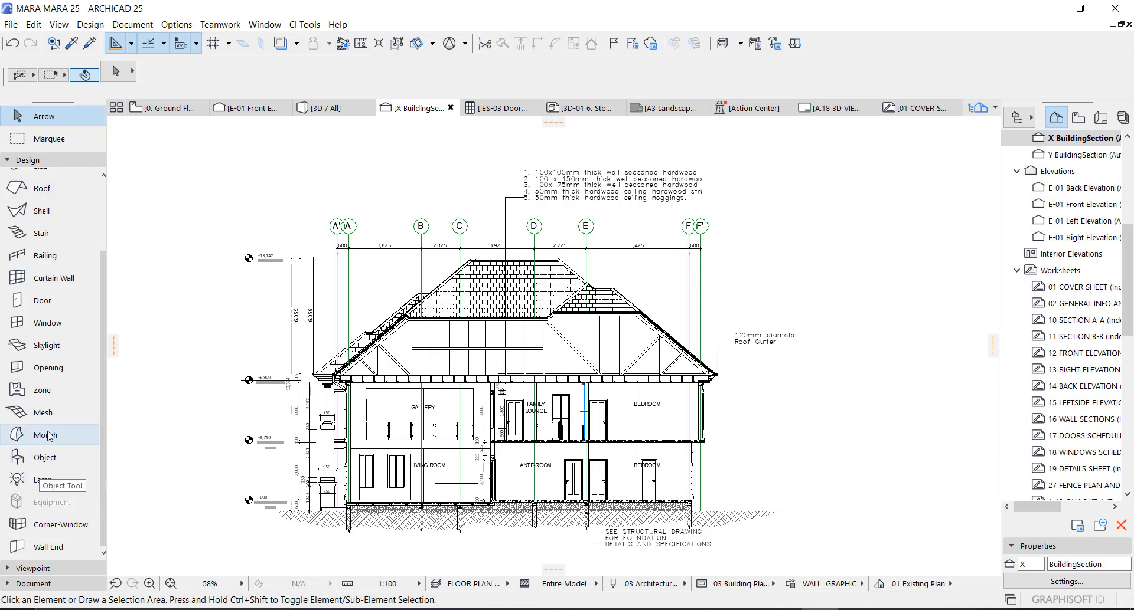
- Apply the ROOF LEBEL favorite from the MJC LEBEL folder to the Label tool's default settings
{"action": "left_click", "coordinate": [32, 160]}
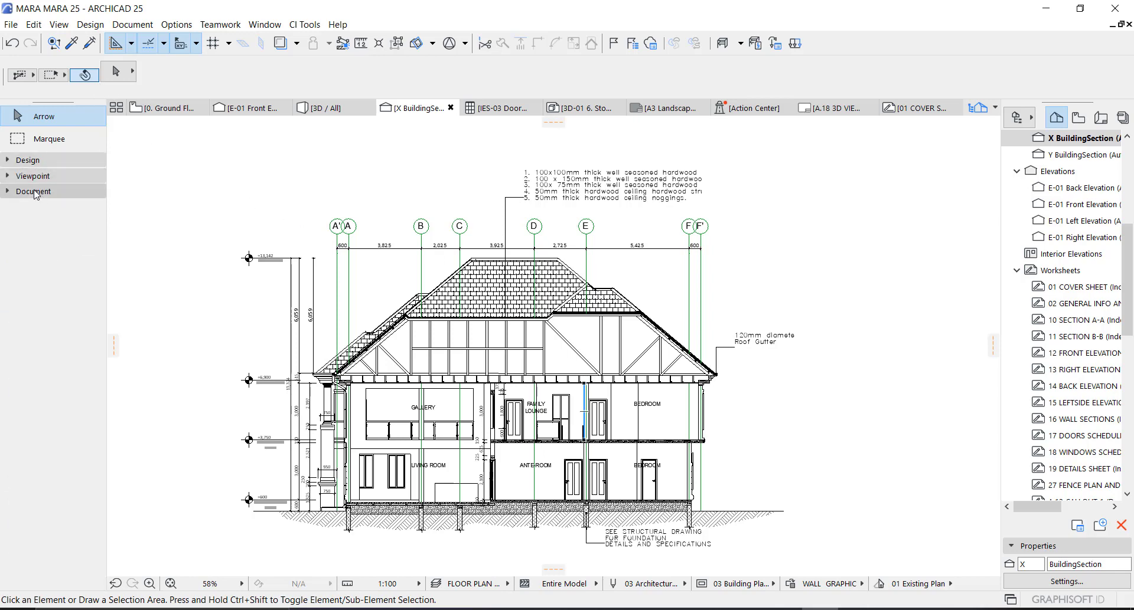
{"action": "left_click", "coordinate": [35, 192]}
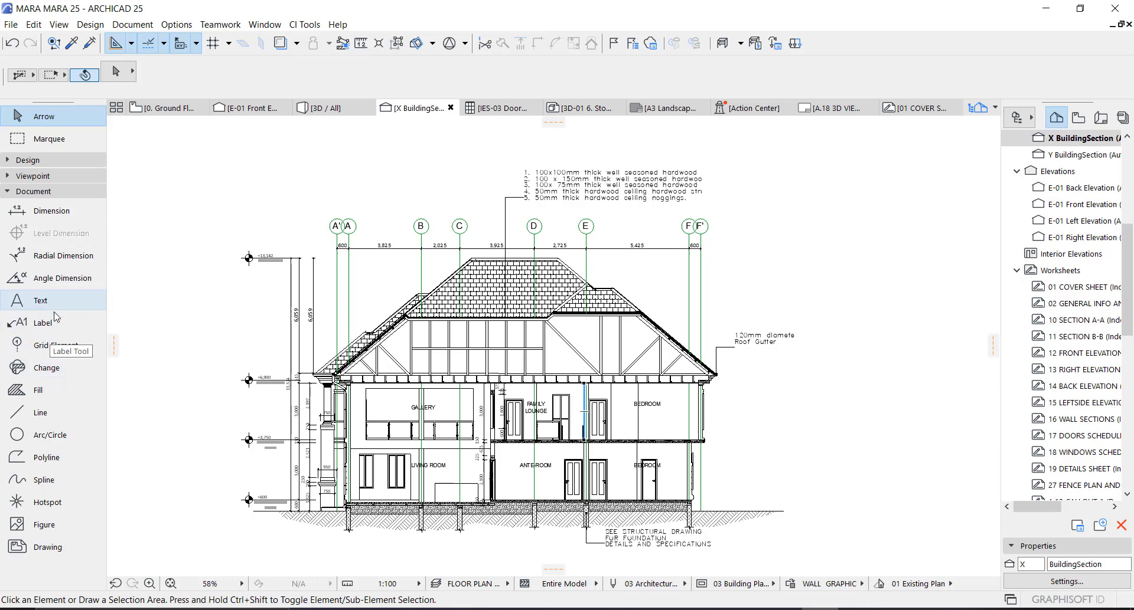
{"action": "left_click", "coordinate": [44, 323]}
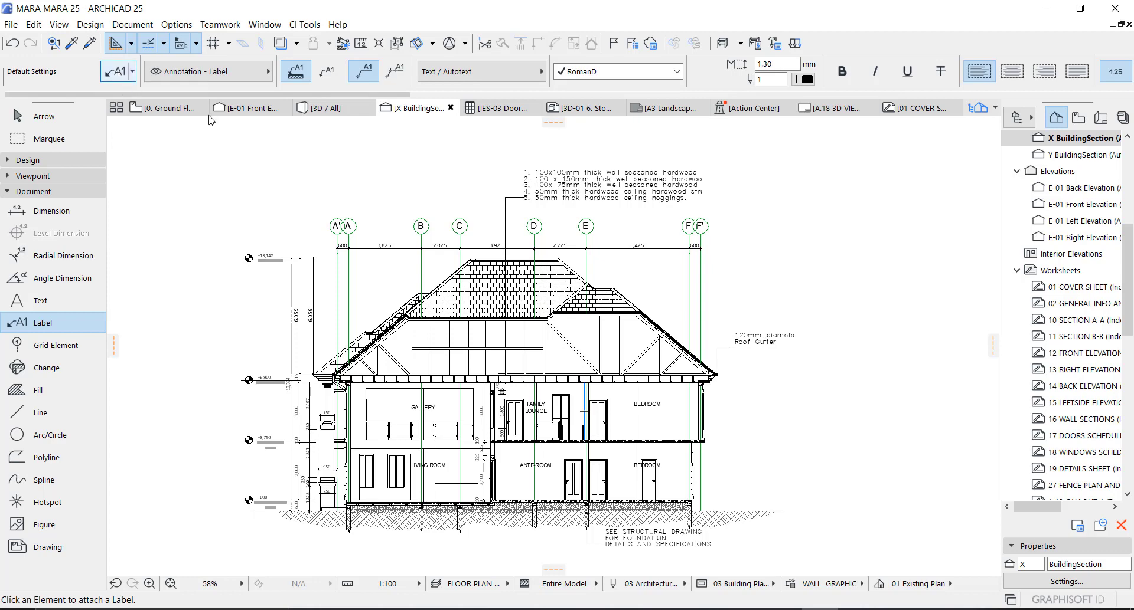
{"action": "left_click", "coordinate": [118, 71]}
{"action": "left_click", "coordinate": [403, 64]}
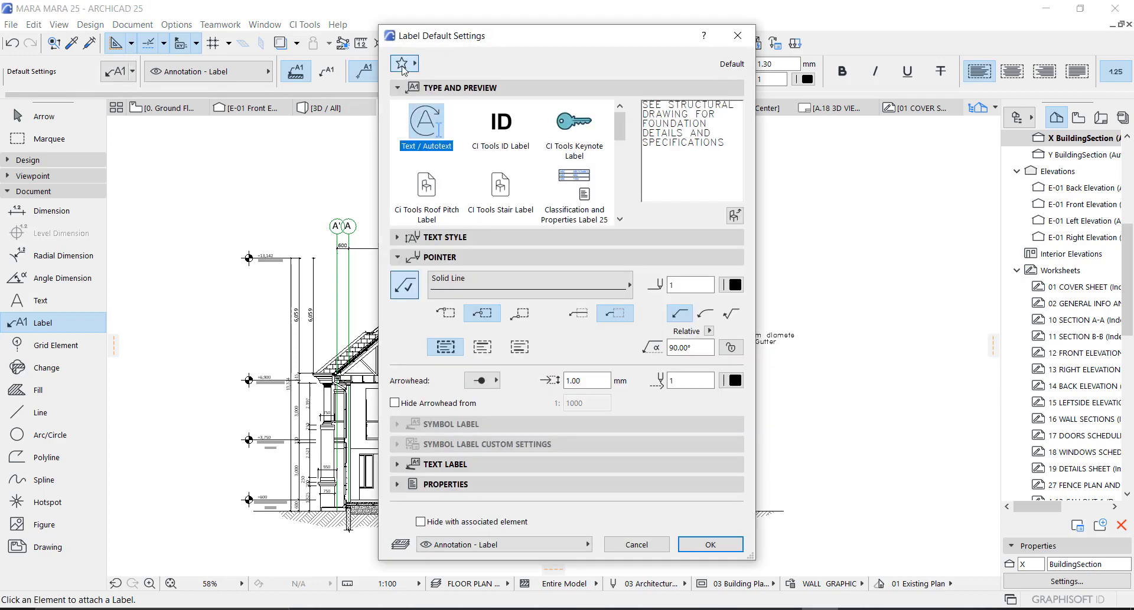
{"action": "left_click", "coordinate": [184, 116]}
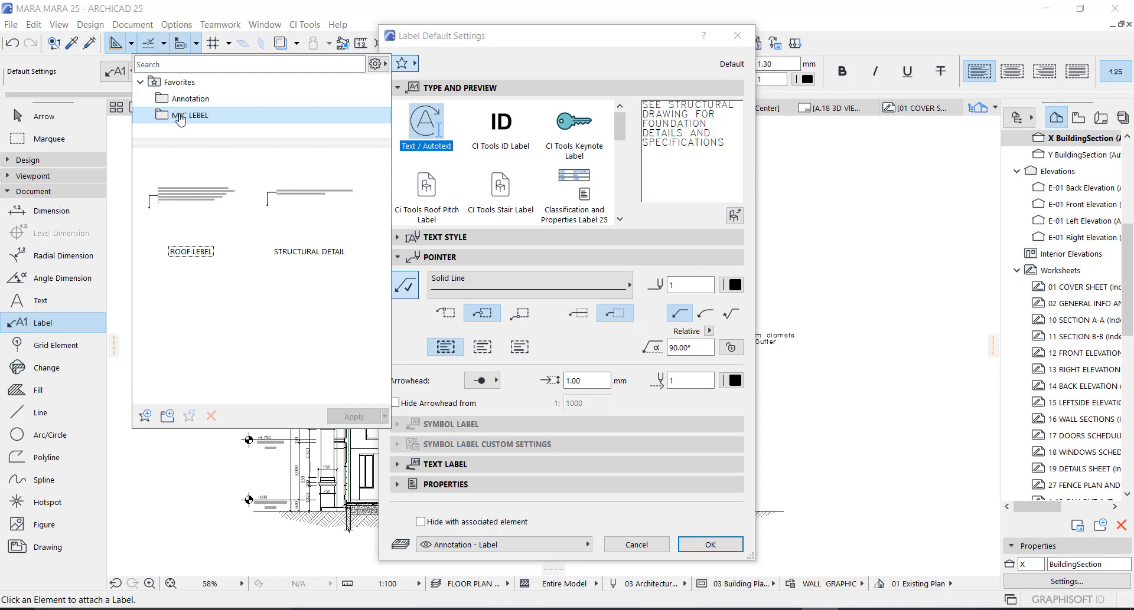
{"action": "left_click", "coordinate": [178, 191]}
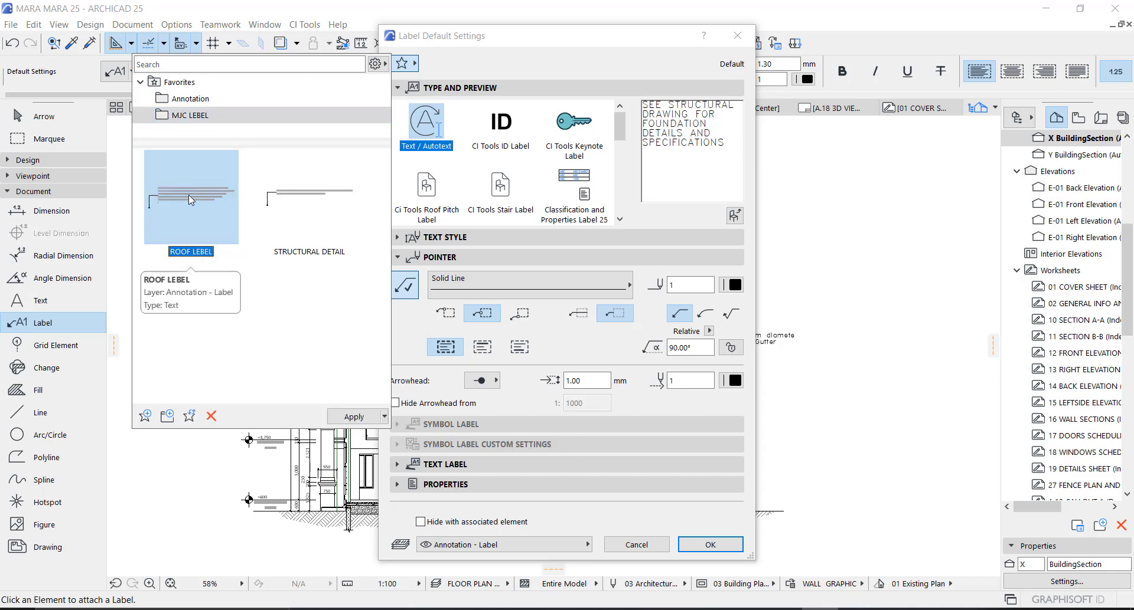
{"action": "double_click", "coordinate": [191, 199]}
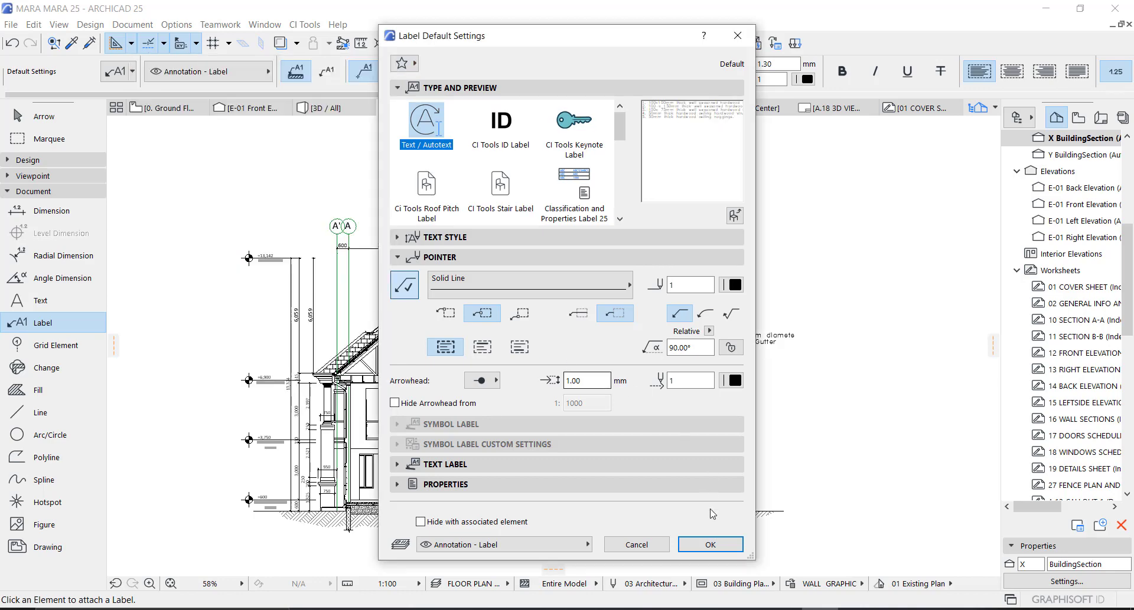
{"action": "left_click", "coordinate": [710, 544]}
- Place the roof timber label on the section's roof and move its text block above the existing roof label
{"action": "scroll", "coordinate": [450, 344], "scroll_direction": "up", "scroll_amount": 3}
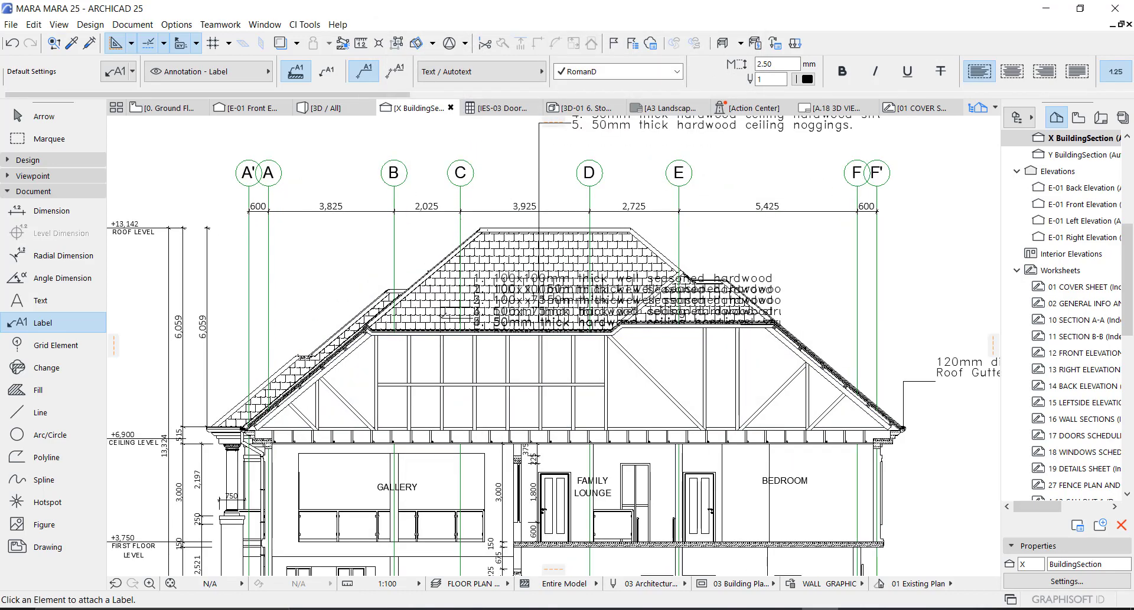
{"action": "key", "text": "Escape"}
{"action": "scroll", "coordinate": [439, 317], "scroll_direction": "down", "scroll_amount": 3}
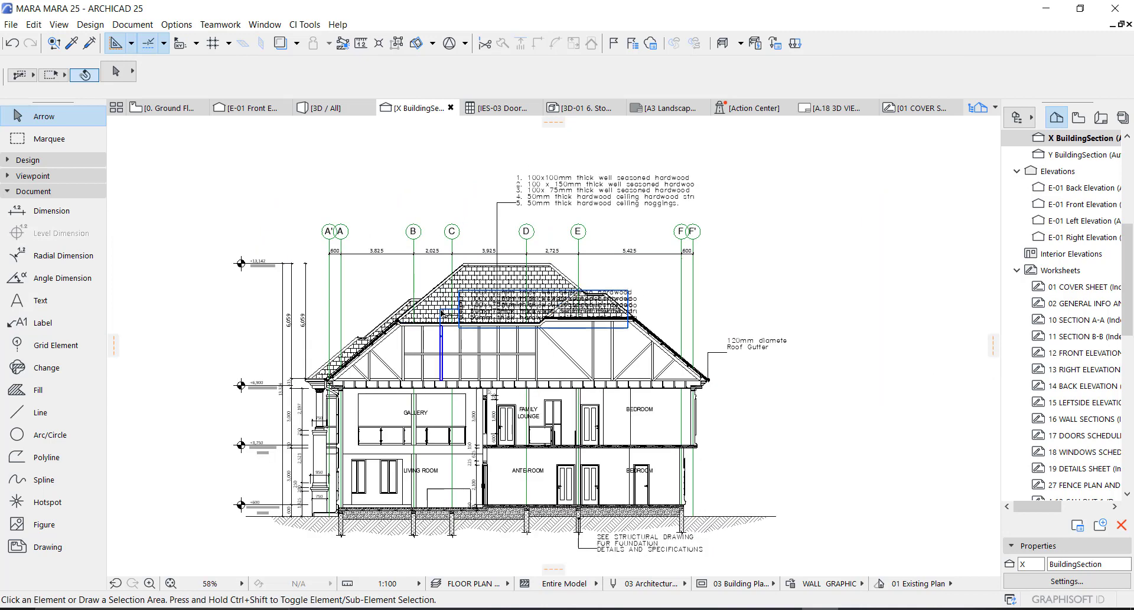
{"action": "left_click", "coordinate": [443, 303]}
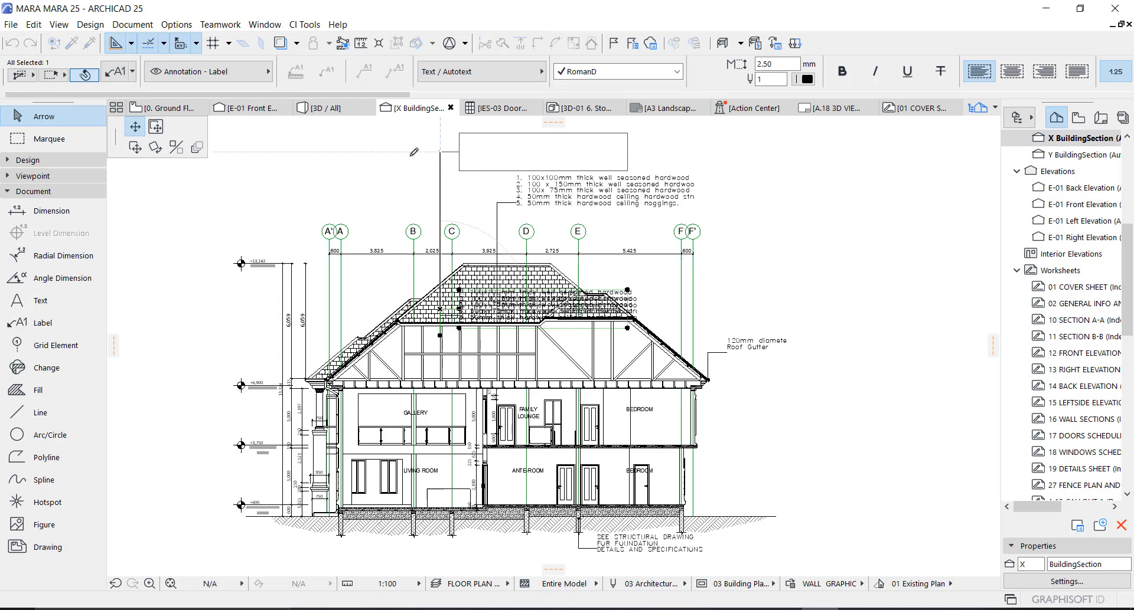
{"action": "left_click", "coordinate": [639, 173]}
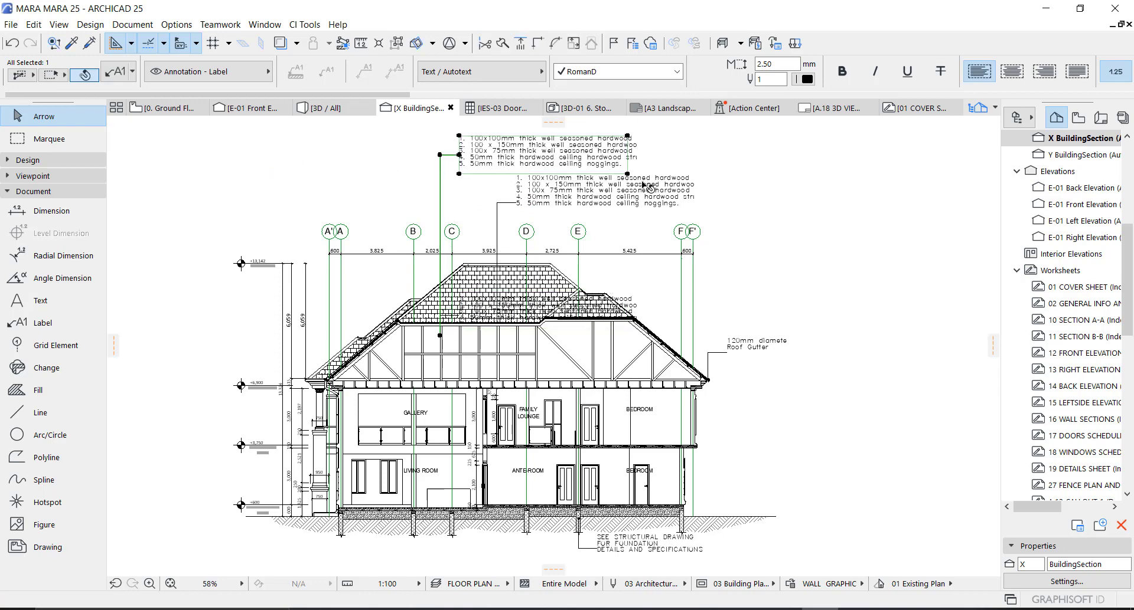
{"action": "left_click", "coordinate": [792, 327]}
- Inspect the roof gutter label and the structural drawing note as further candidates for label favorites
{"action": "middle_click_drag", "start_coordinate": [793, 328], "coordinate": [796, 374]}
{"action": "scroll", "coordinate": [749, 447], "scroll_direction": "up", "scroll_amount": 2}
{"action": "left_click", "coordinate": [726, 383]}
{"action": "scroll", "coordinate": [634, 358], "scroll_direction": "down", "scroll_amount": 2}
{"action": "scroll", "coordinate": [638, 363], "scroll_direction": "down", "scroll_amount": 2}
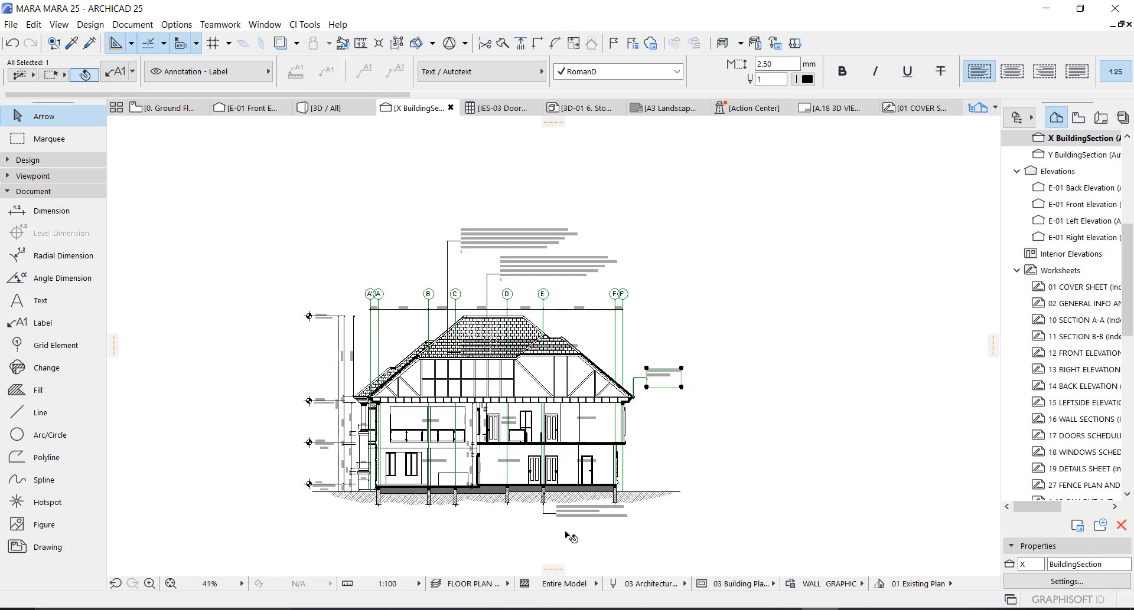
{"action": "scroll", "coordinate": [534, 522], "scroll_direction": "up", "scroll_amount": 3}
{"action": "left_click", "coordinate": [525, 501]}
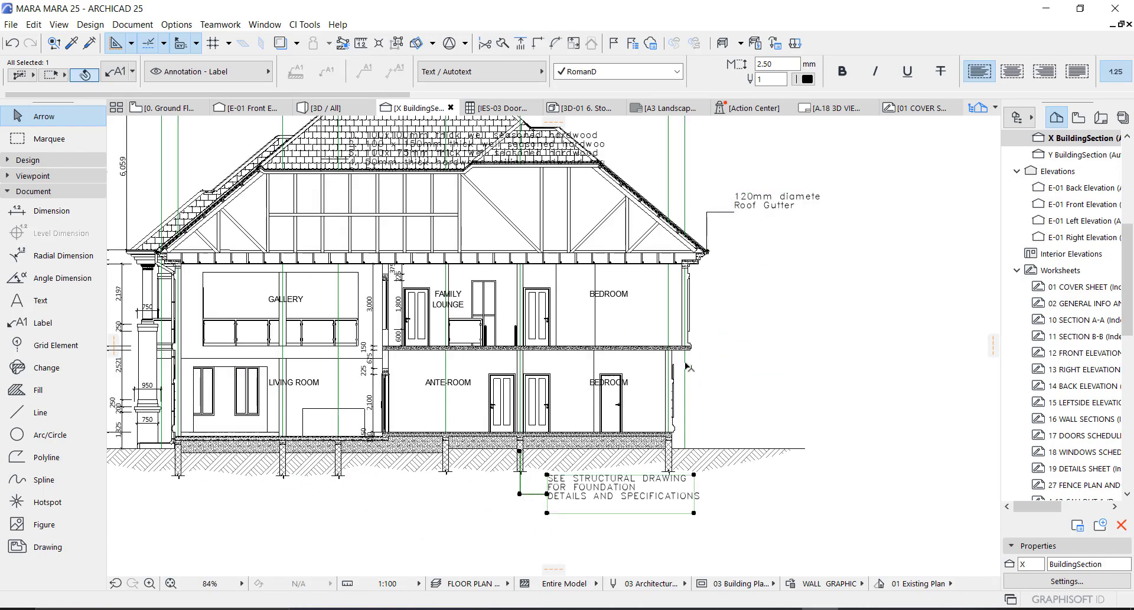
{"action": "scroll", "coordinate": [655, 384], "scroll_direction": "down", "scroll_amount": 5}
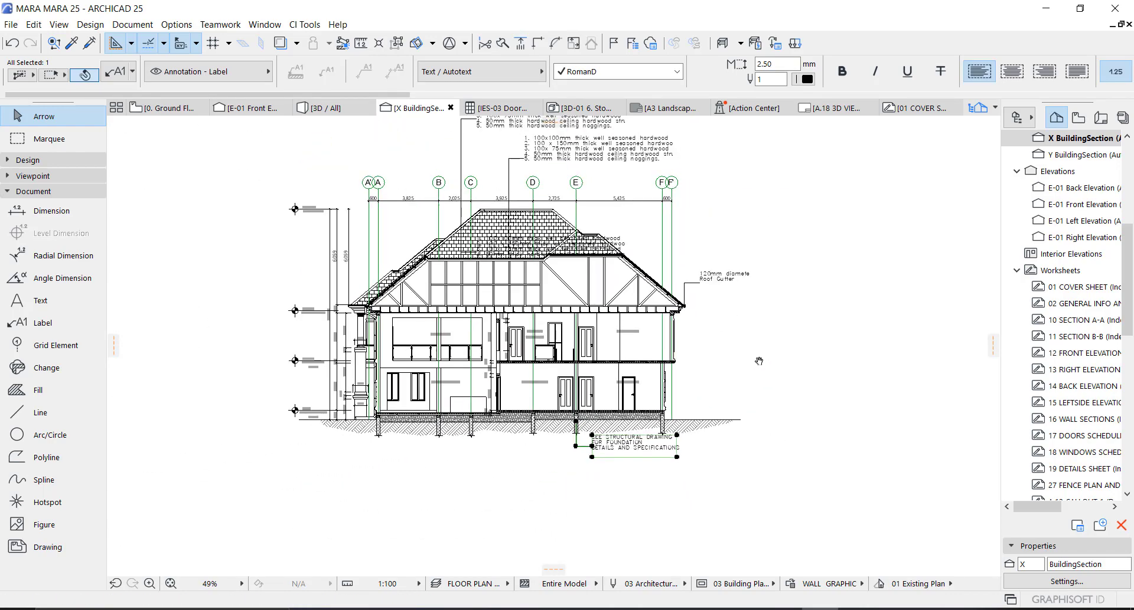
{"action": "left_click", "coordinate": [796, 326]}
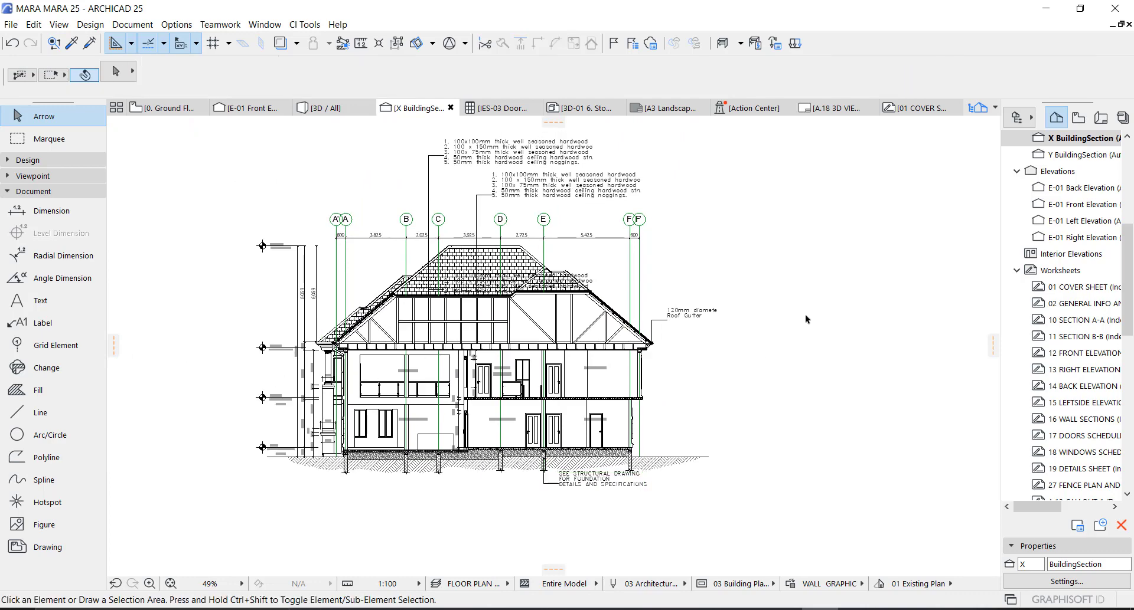